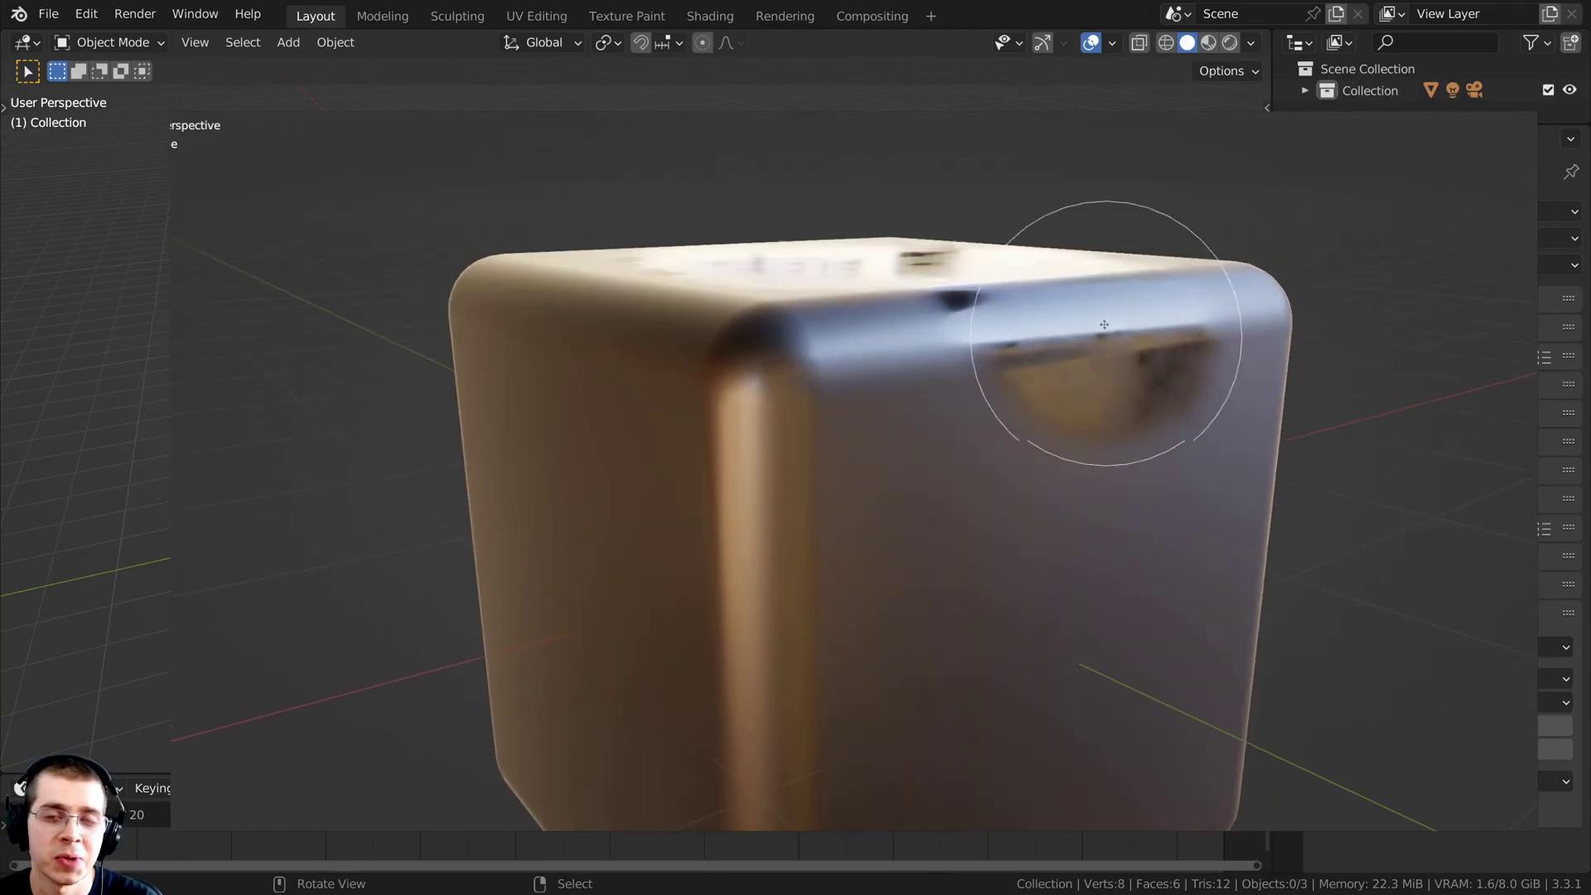
- Brush roughness variation onto the sides of the metallic cube
middle_drag(980, 440, 1080, 480)
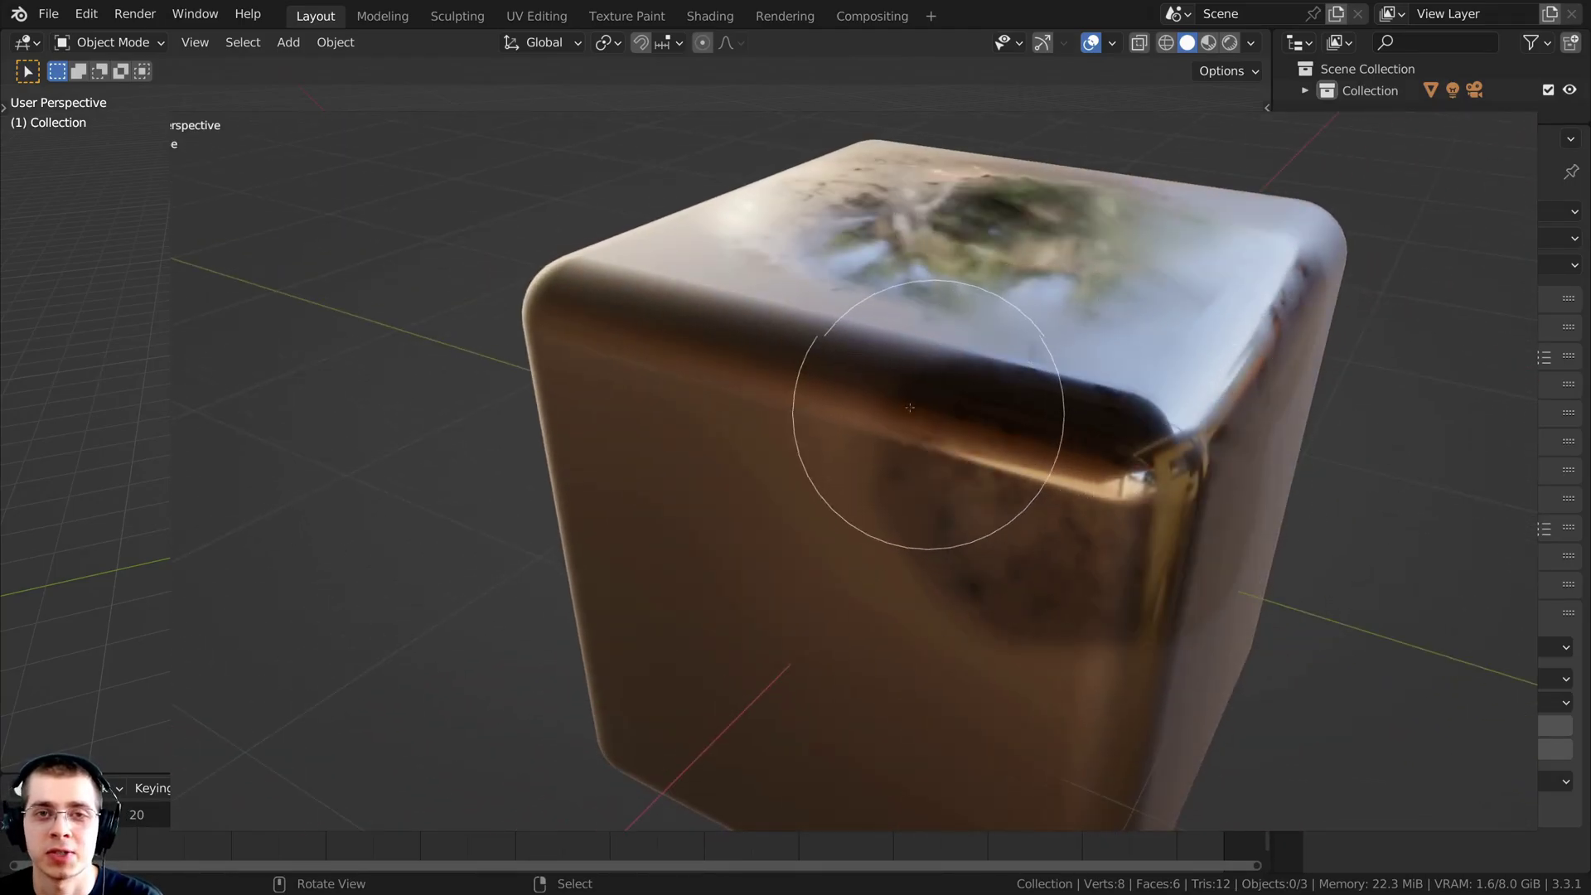
middle_drag(877, 419, 826, 482)
middle_drag(797, 380, 851, 344)
drag(851, 344, 992, 529)
scroll(953, 473, down, 3)
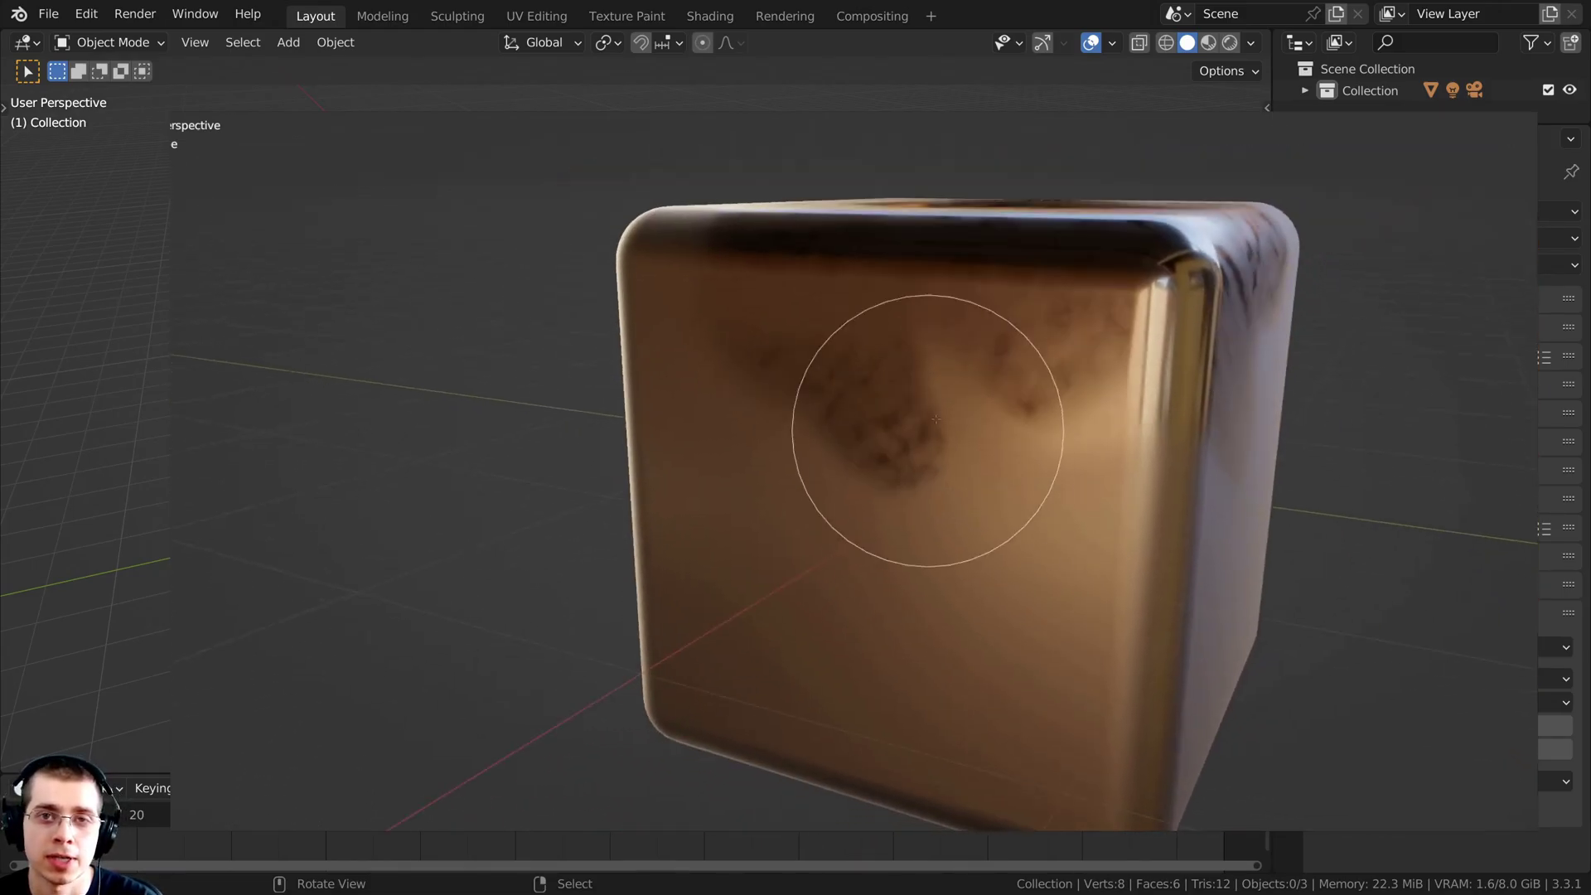
mouse_move(928, 430)
mouse_down()
mouse_move(801, 422)
mouse_move(906, 487)
mouse_up()
middle_drag(906, 485, 760, 499)
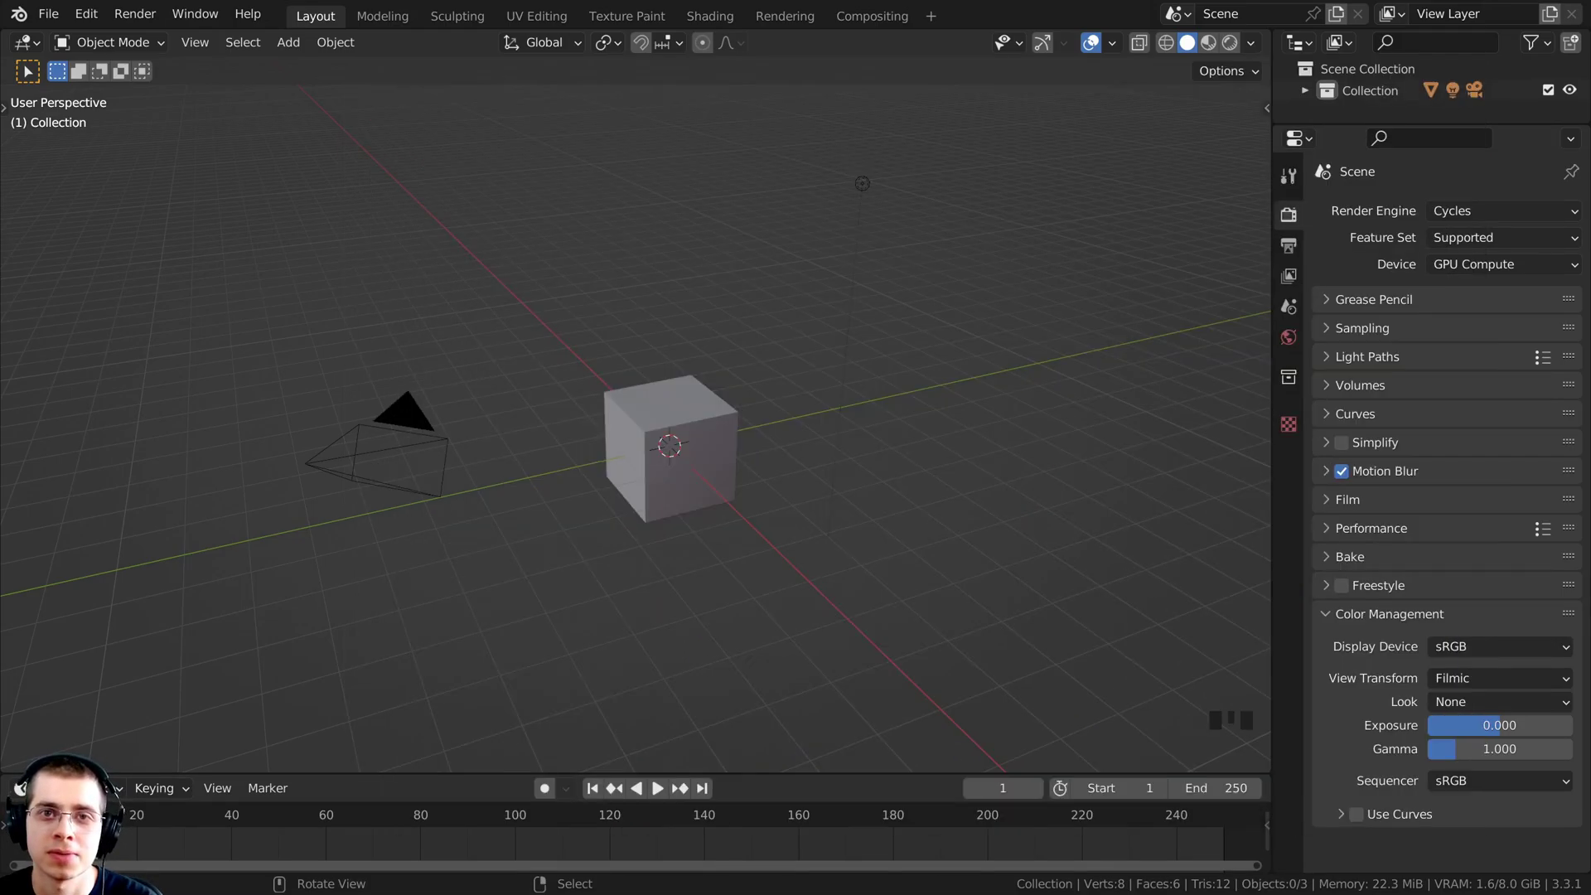
- Examine the beveled cube's shape and mesh topology from several angles
scroll(650, 224, up, 2)
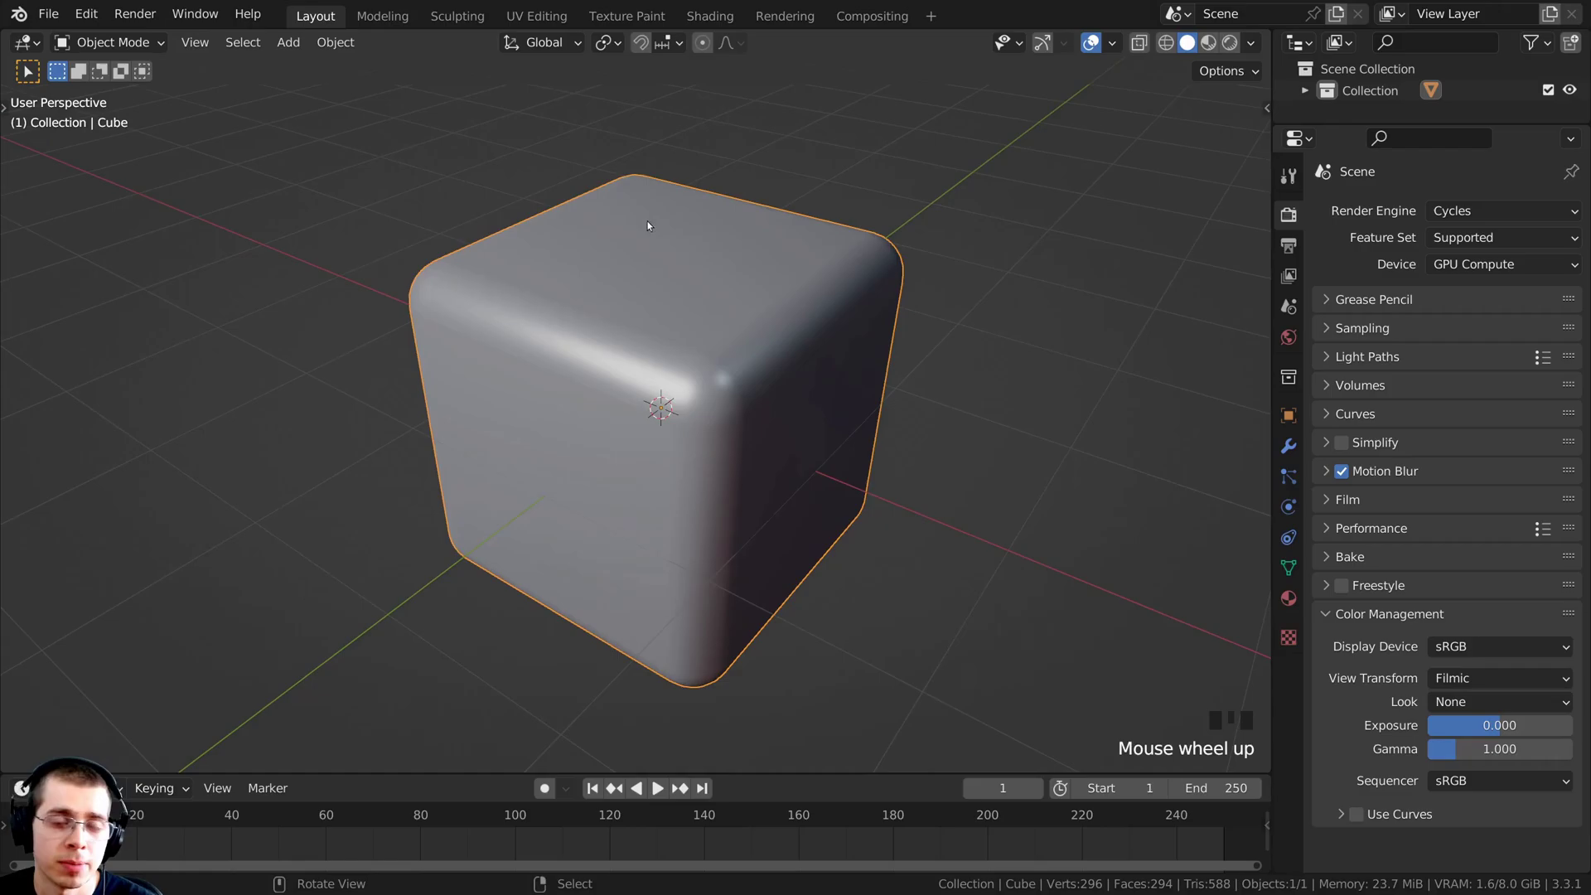
middle_drag(728, 376, 746, 397)
key(Tab)
middle_drag(714, 296, 650, 261)
scroll(481, 249, up, 2)
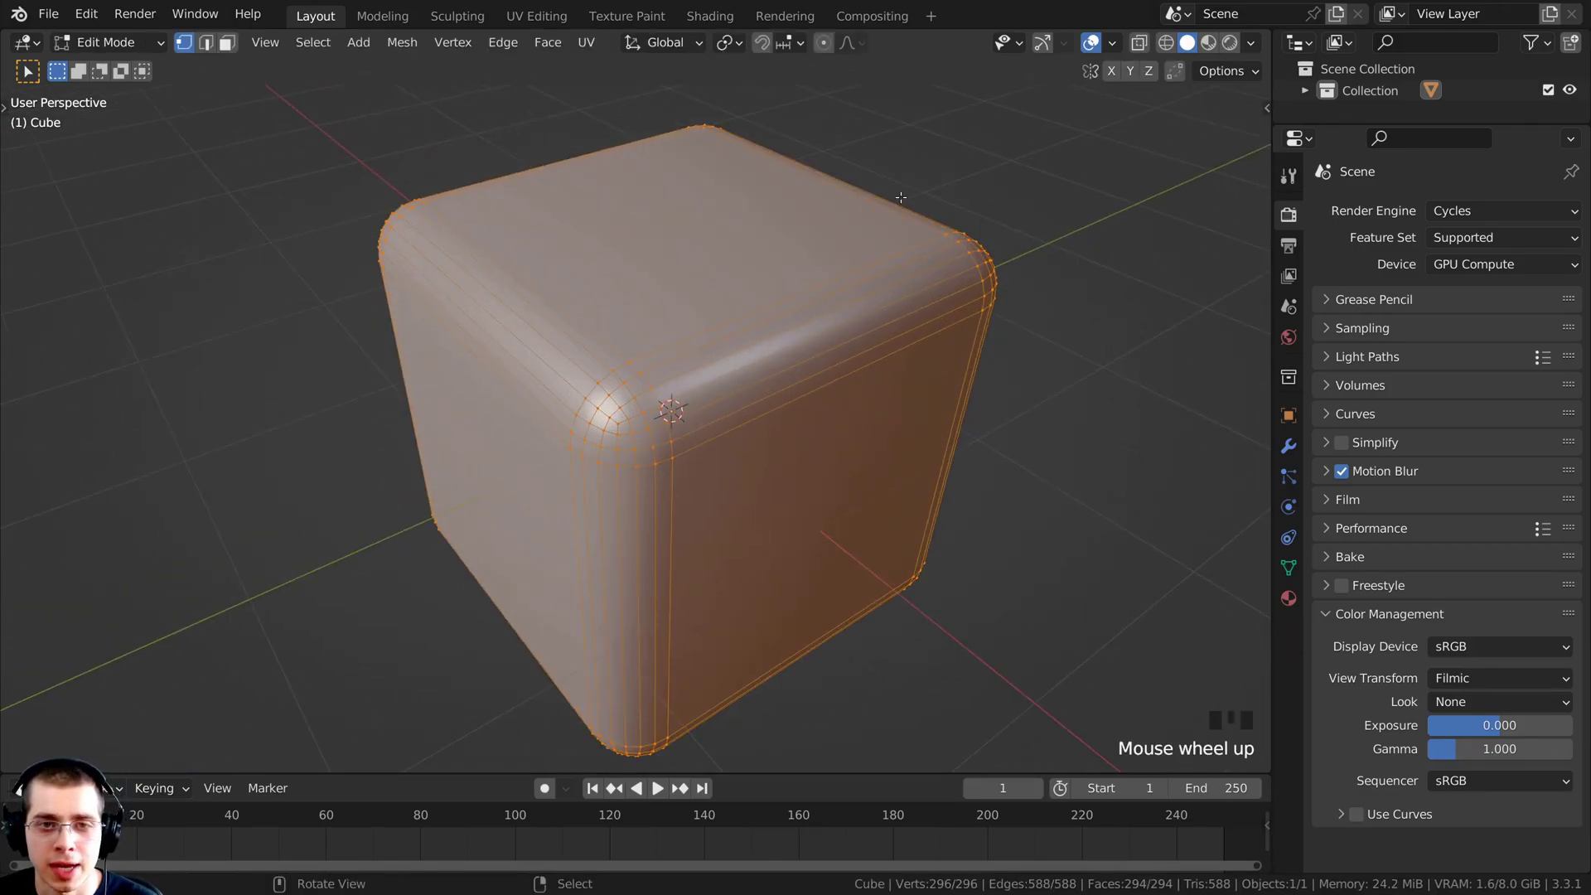
key(Tab)
middle_drag(906, 316, 898, 295)
scroll(670, 231, up, 2)
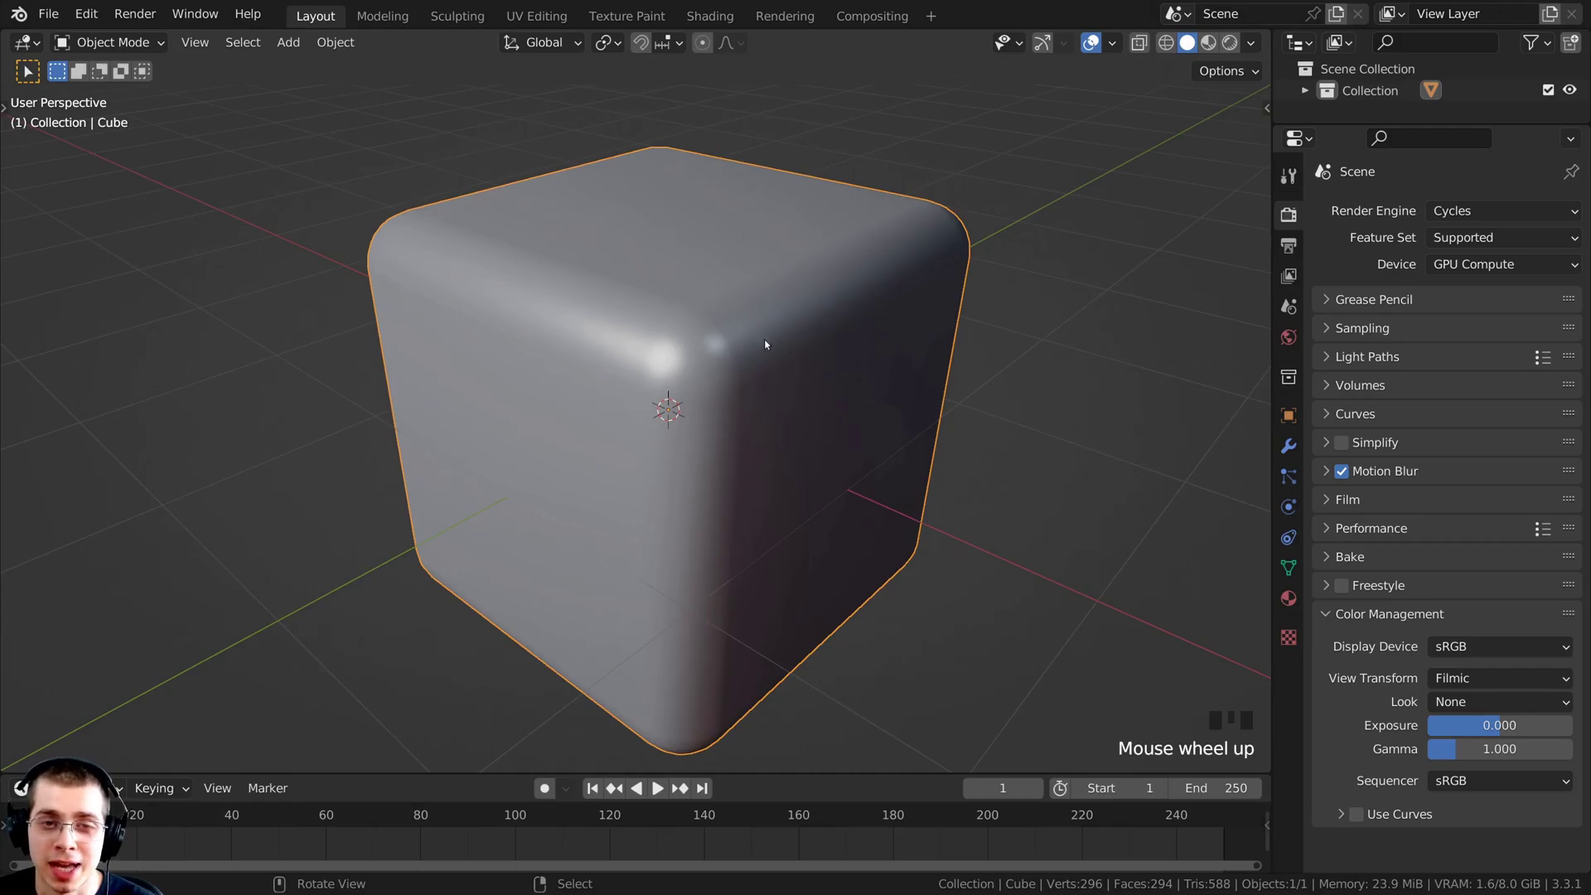
middle_drag(724, 325, 696, 240)
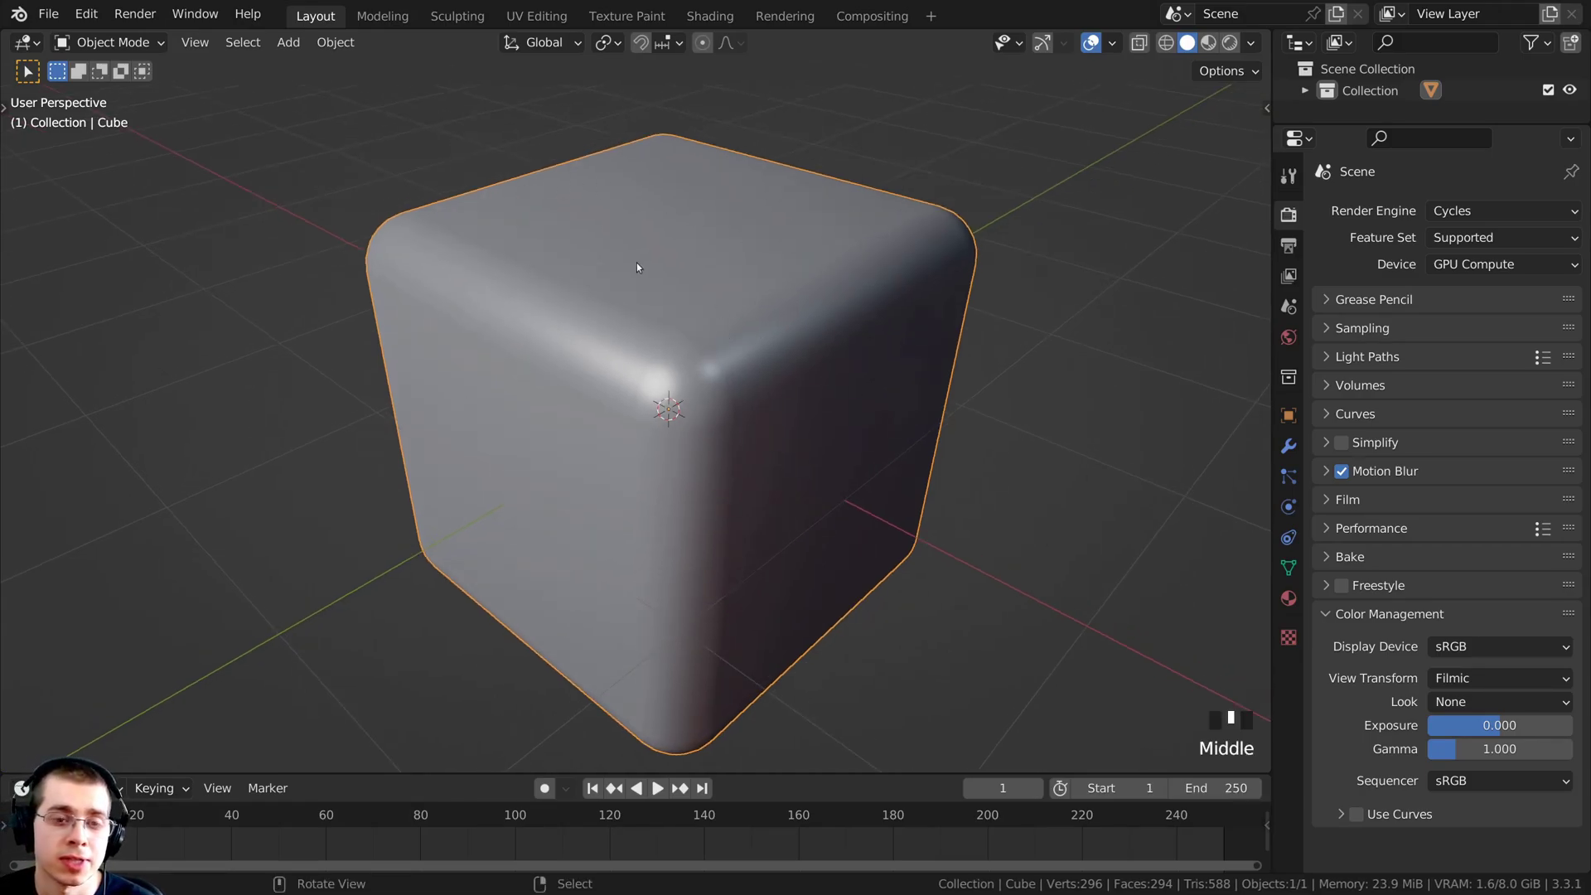
middle_drag(799, 312, 809, 309)
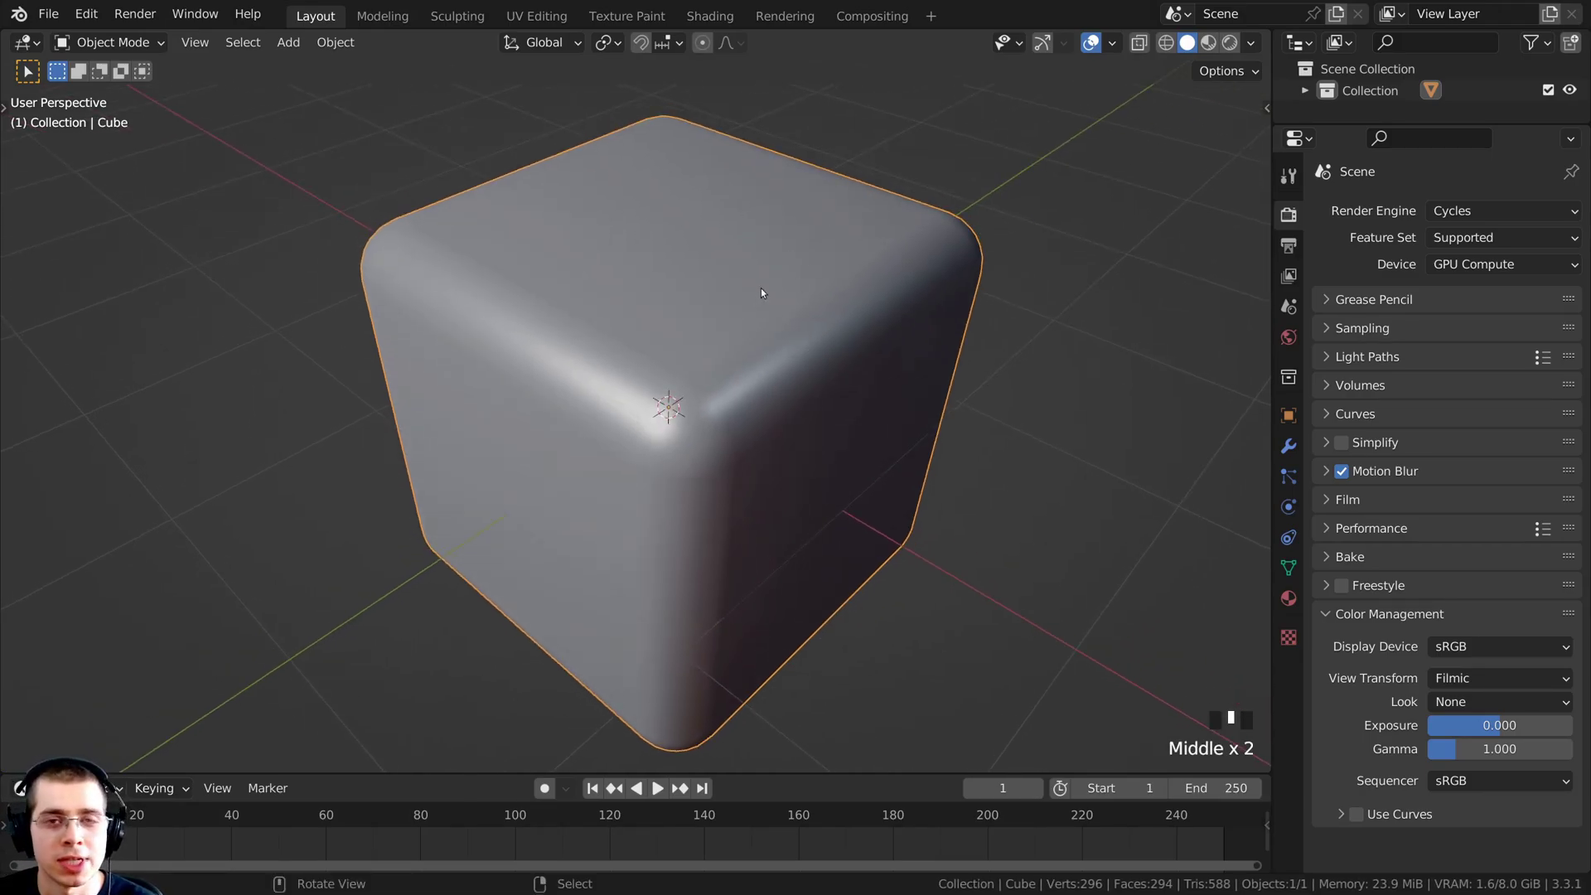
shift+middle_drag(824, 241, 803, 213)
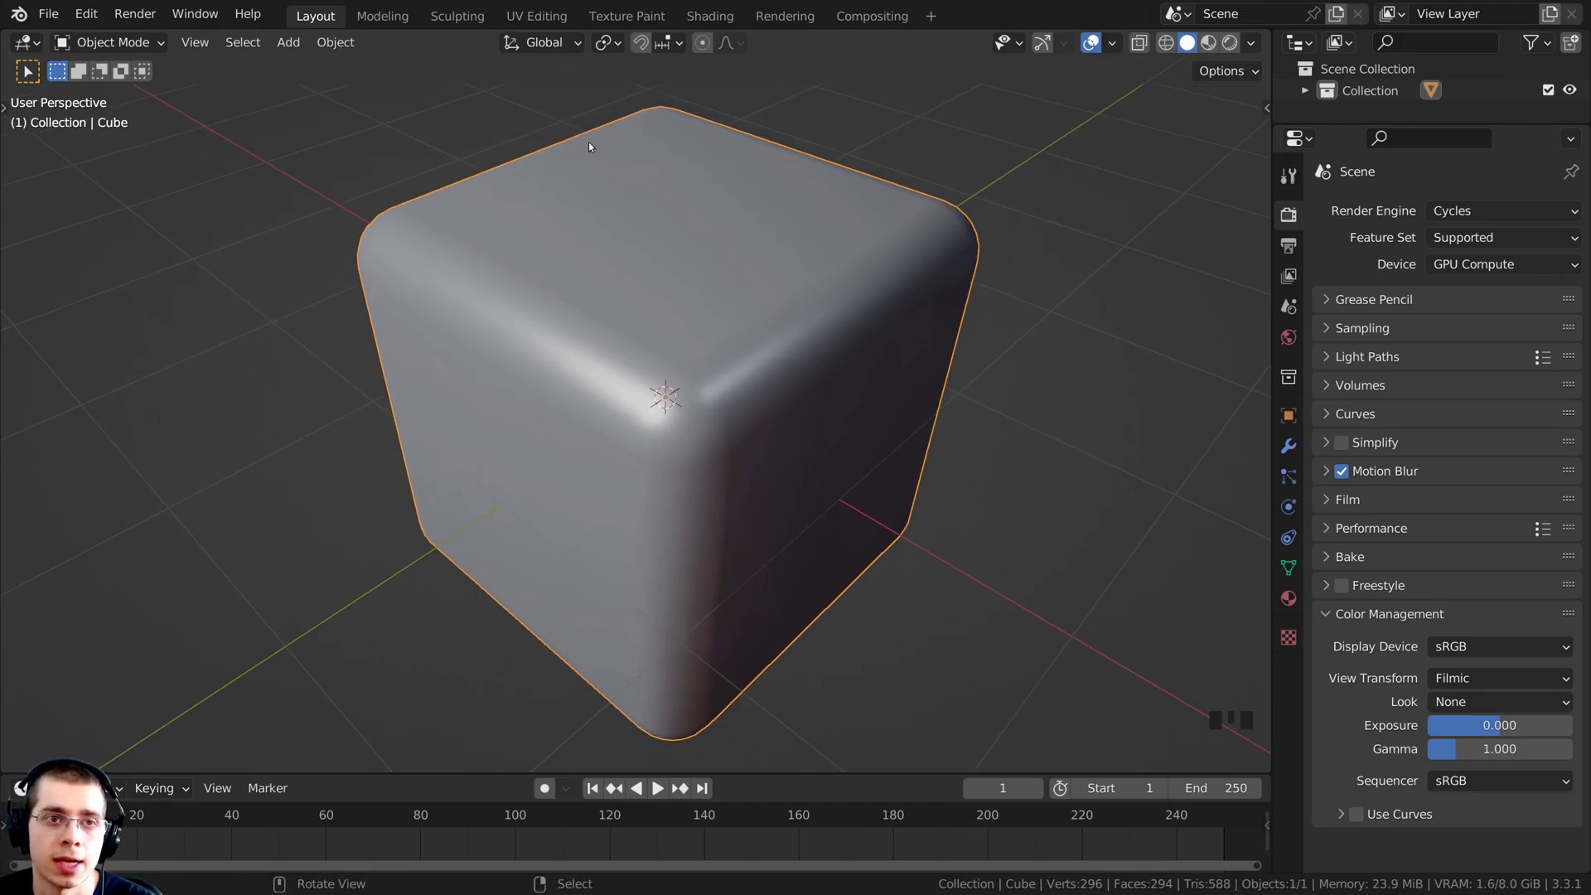
- Switch to the Shading workspace and create a new material for the cube
click(709, 16)
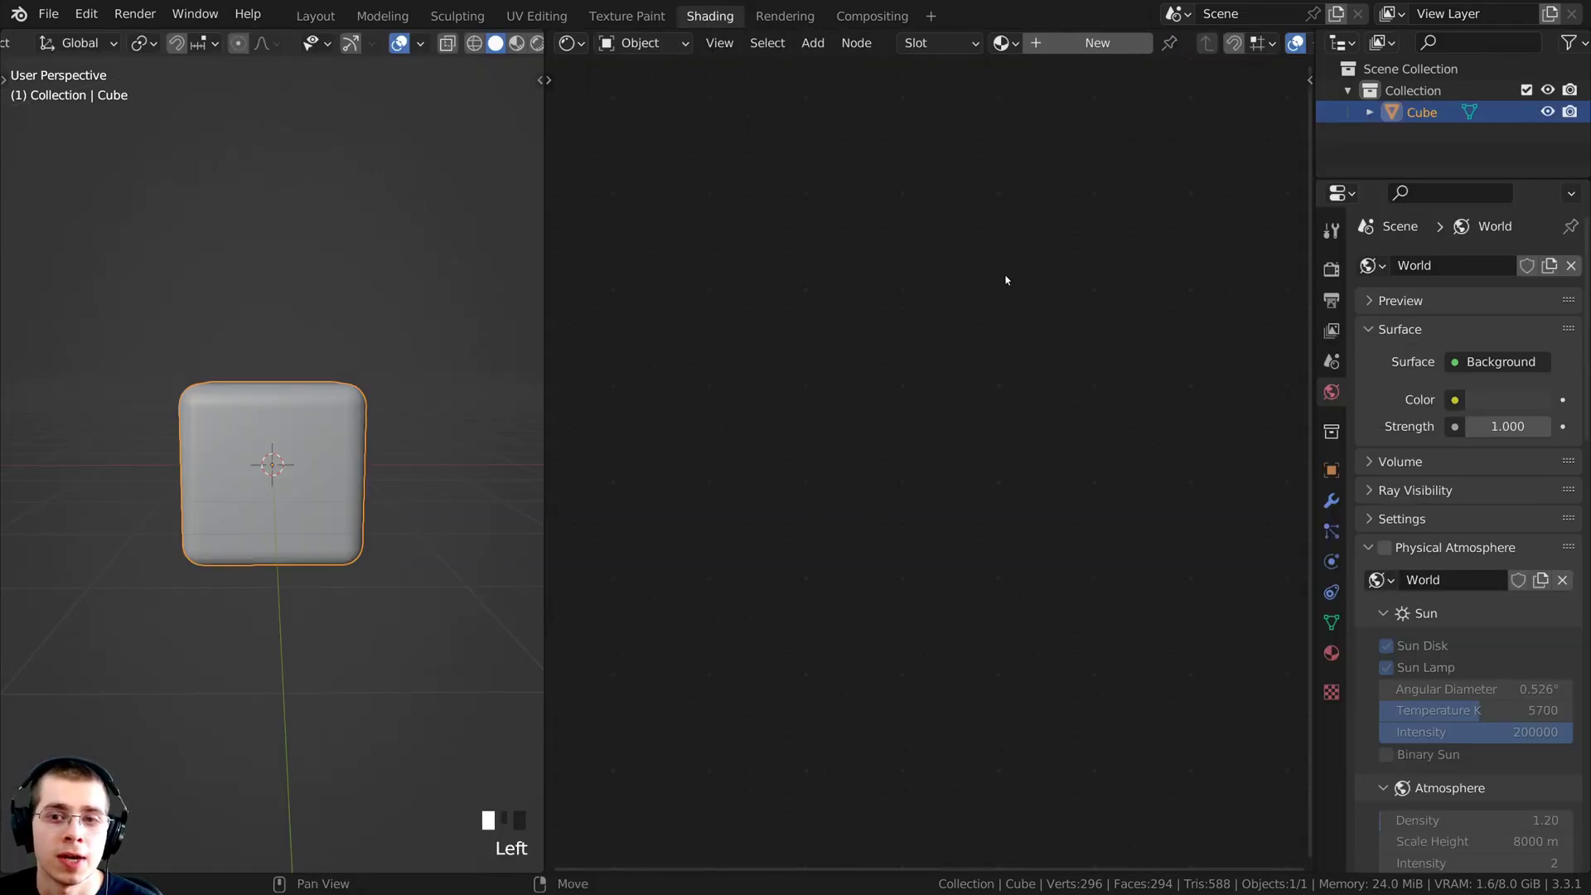
click(1049, 52)
middle_drag(447, 369, 411, 417)
scroll(438, 404, up, 4)
middle_drag(807, 321, 845, 324)
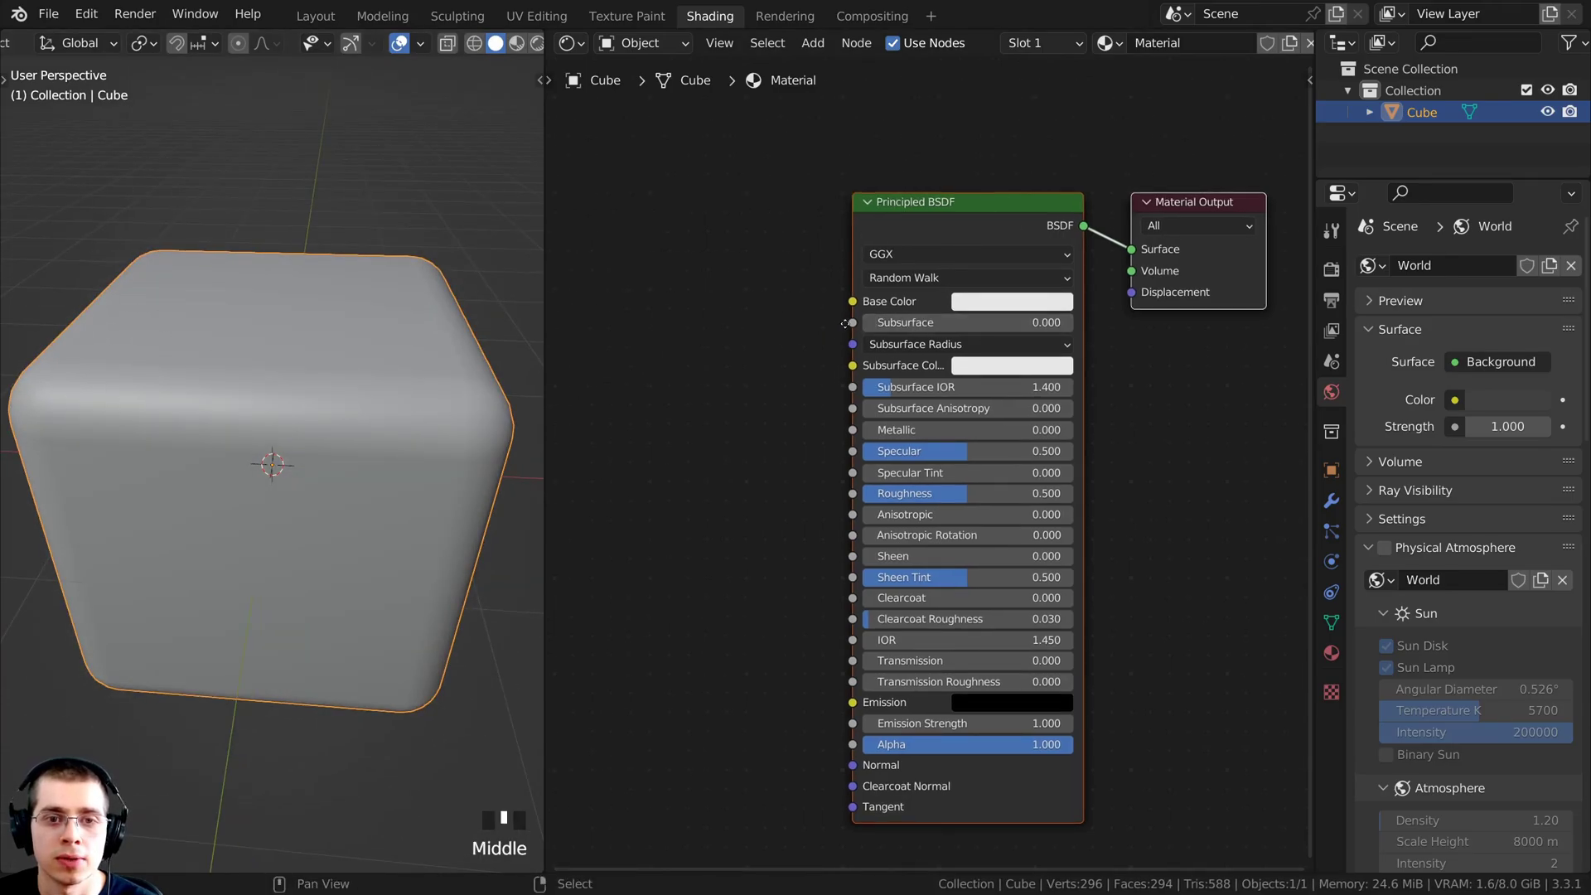
- Set the Principled BSDF's Metallic value to 1.000 and darken its base color to a medium grey
scroll(845, 323, up, 2)
drag(920, 401, 1175, 404)
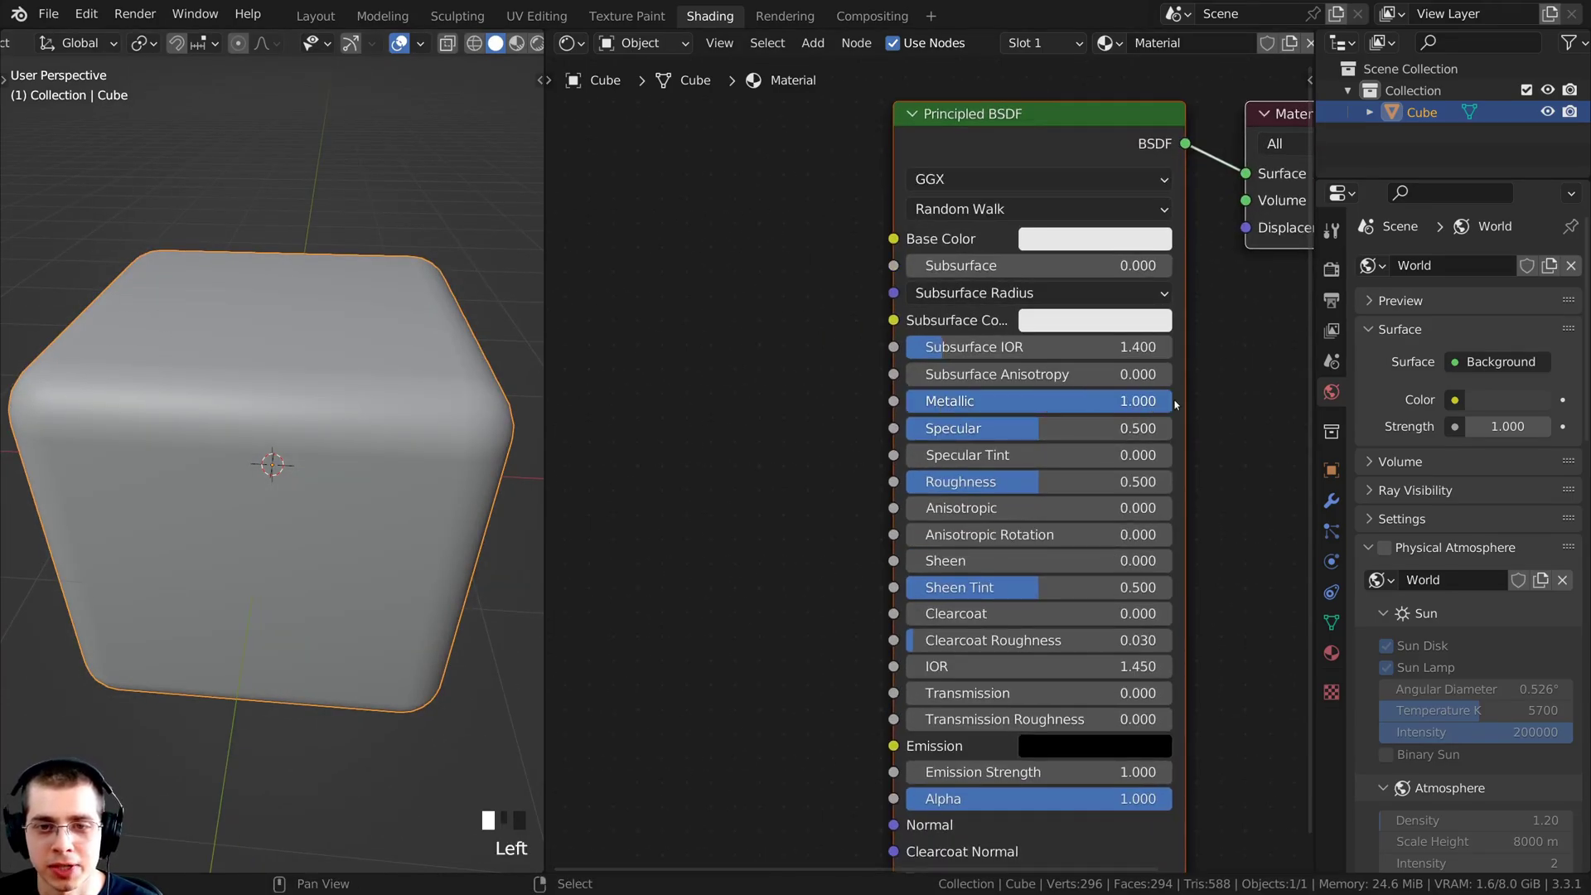
scroll(1059, 424, down, 3)
click(1055, 277)
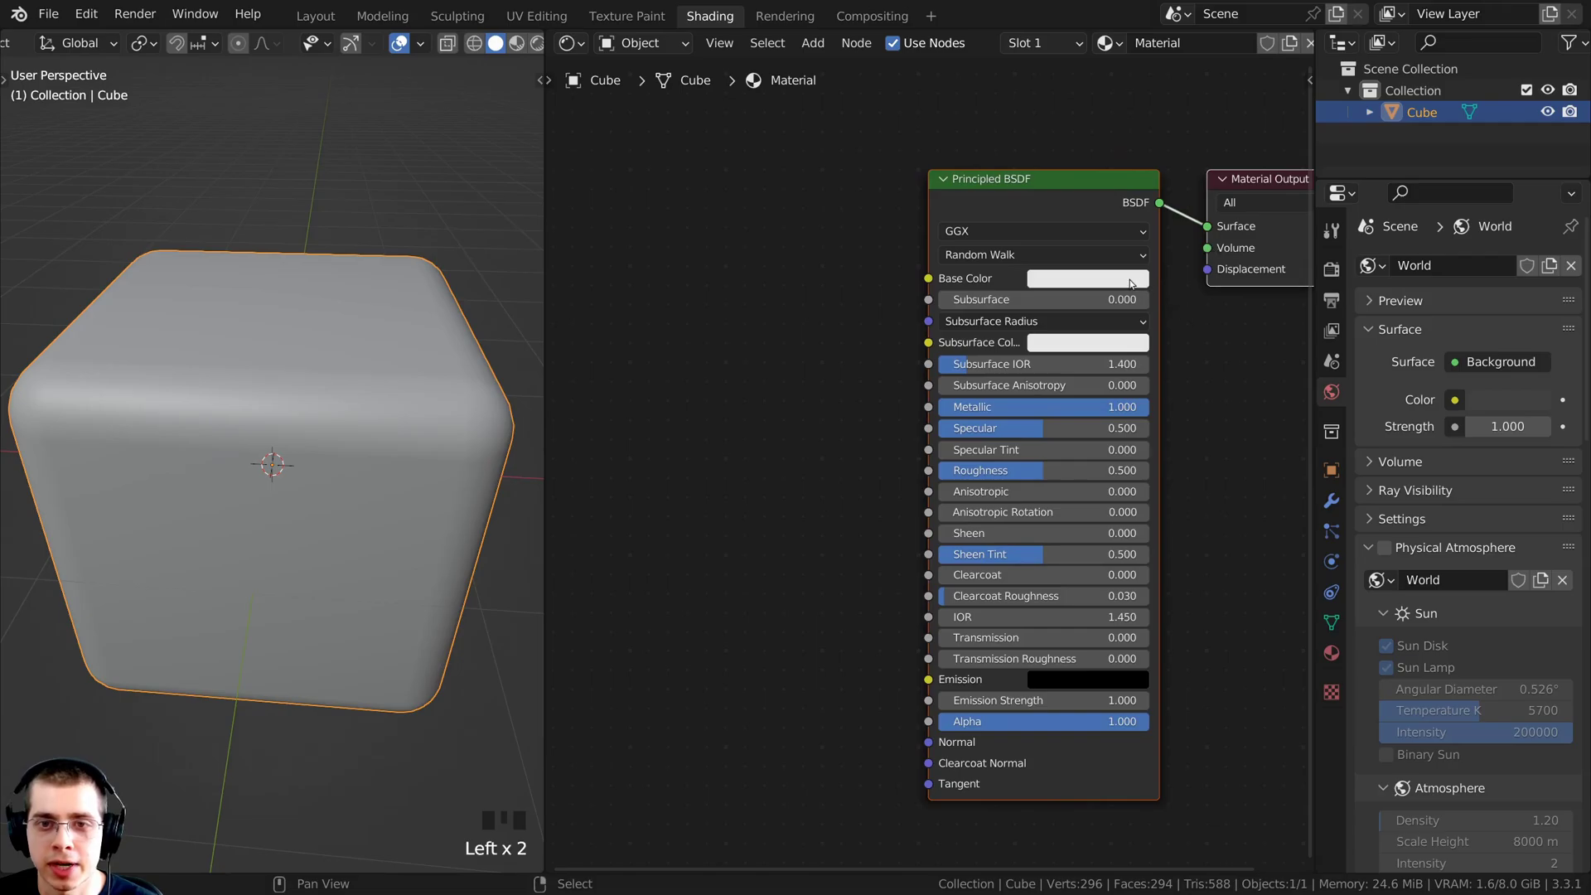
click(1131, 283)
drag(1193, 302, 1194, 364)
- Display the cube in Material Preview shading
mouse_move(428, 435)
middle_down()
mouse_move(255, 360)
mouse_move(414, 441)
mouse_move(390, 370)
middle_up()
scroll(395, 348, down, 2)
key(z)
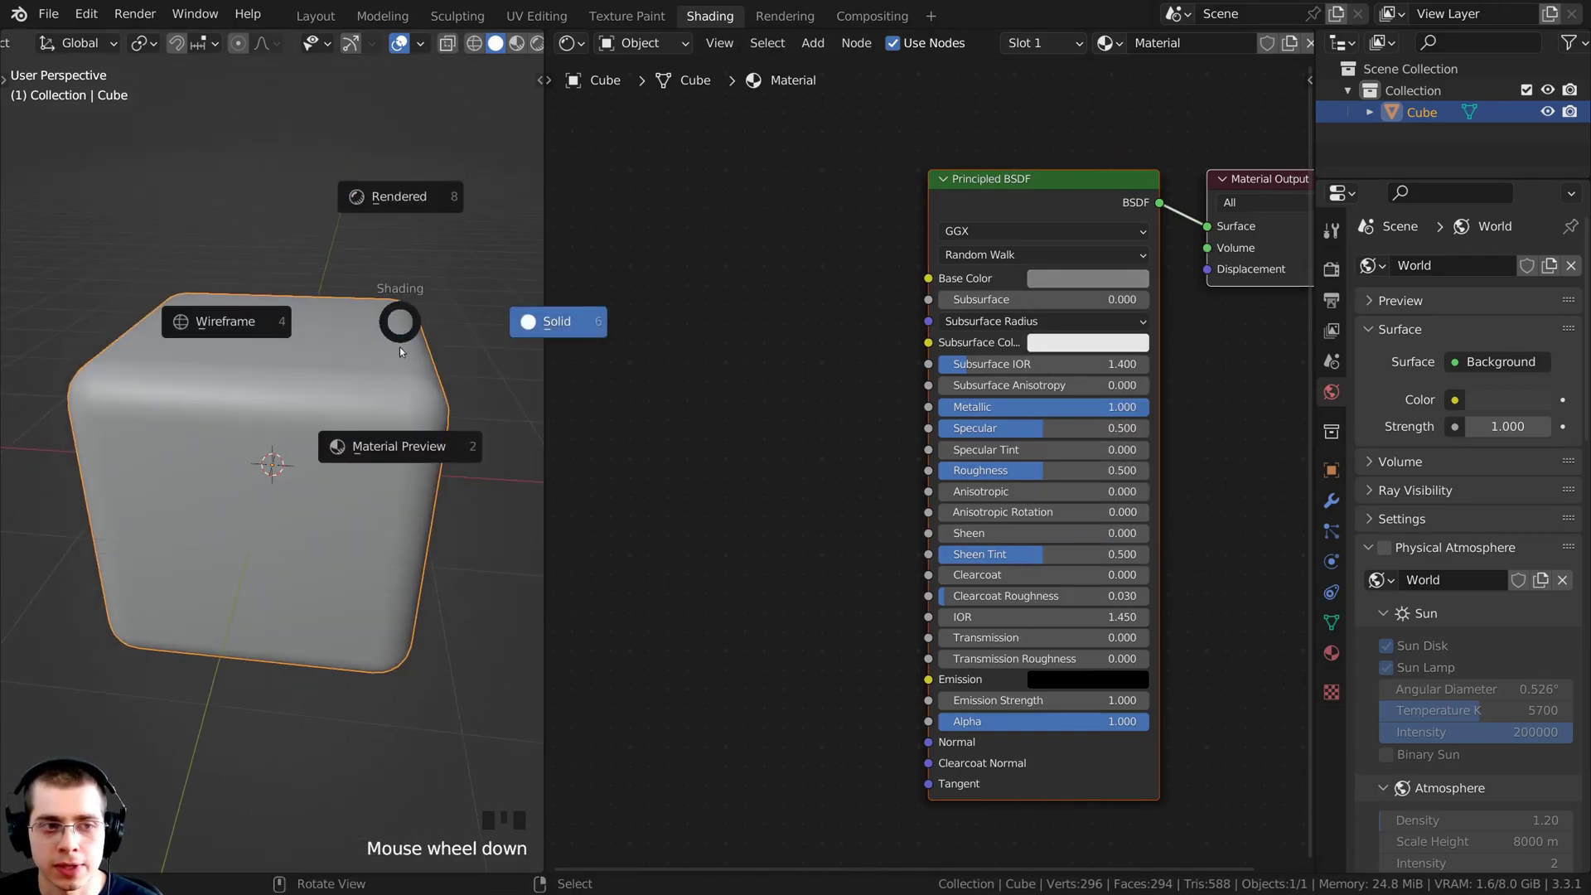
key(z)
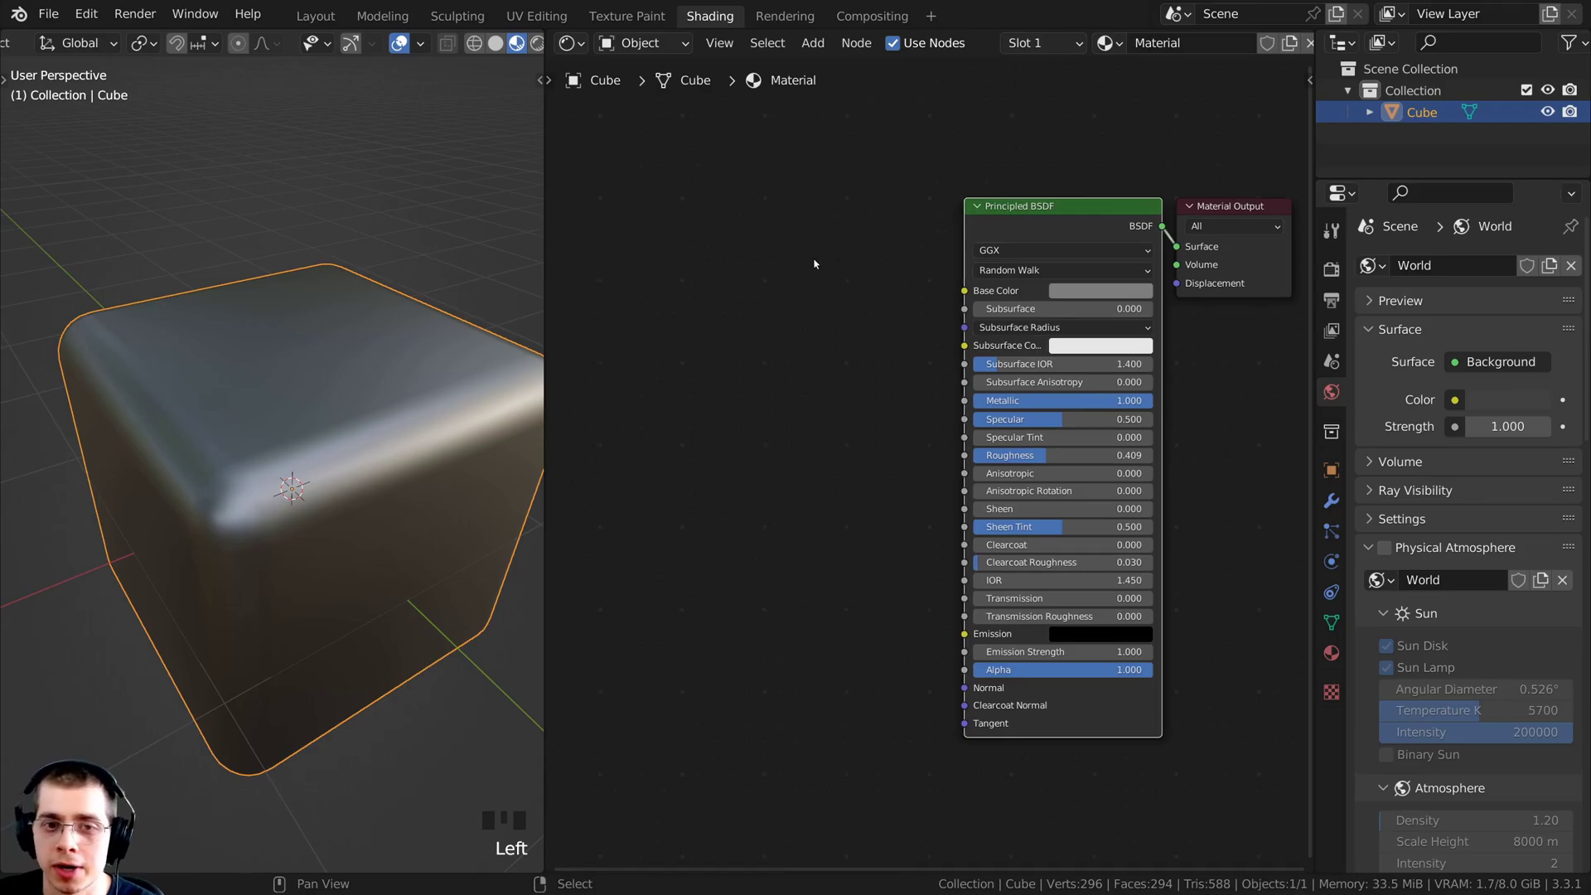
- Add an Image Texture node beside the Principled BSDF in the cube's material
key(shift+a)
click(726, 268)
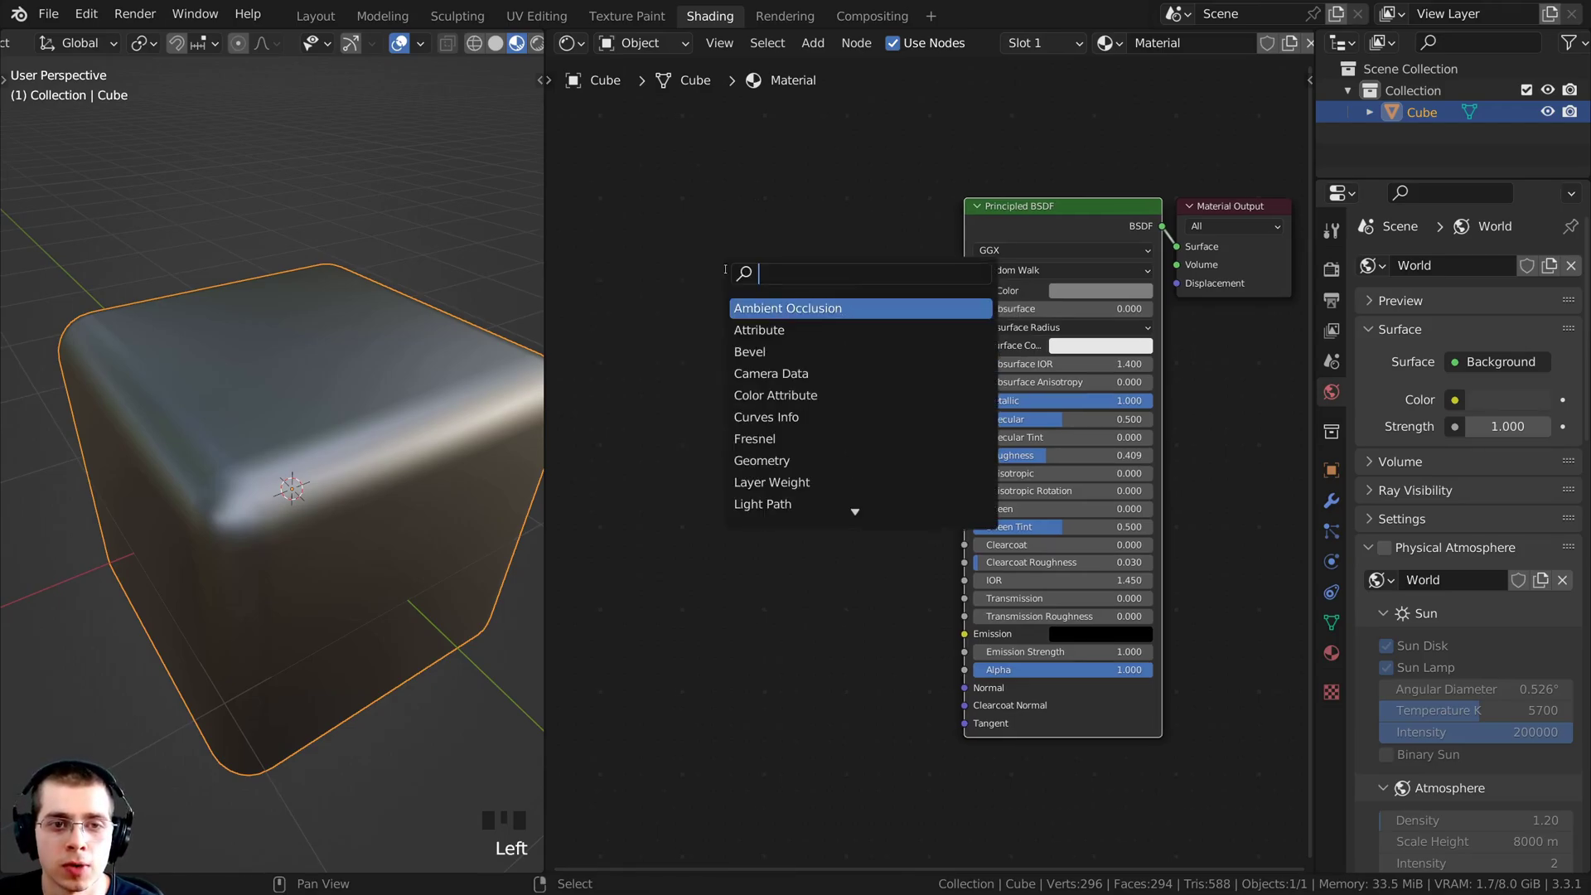
text(imag)
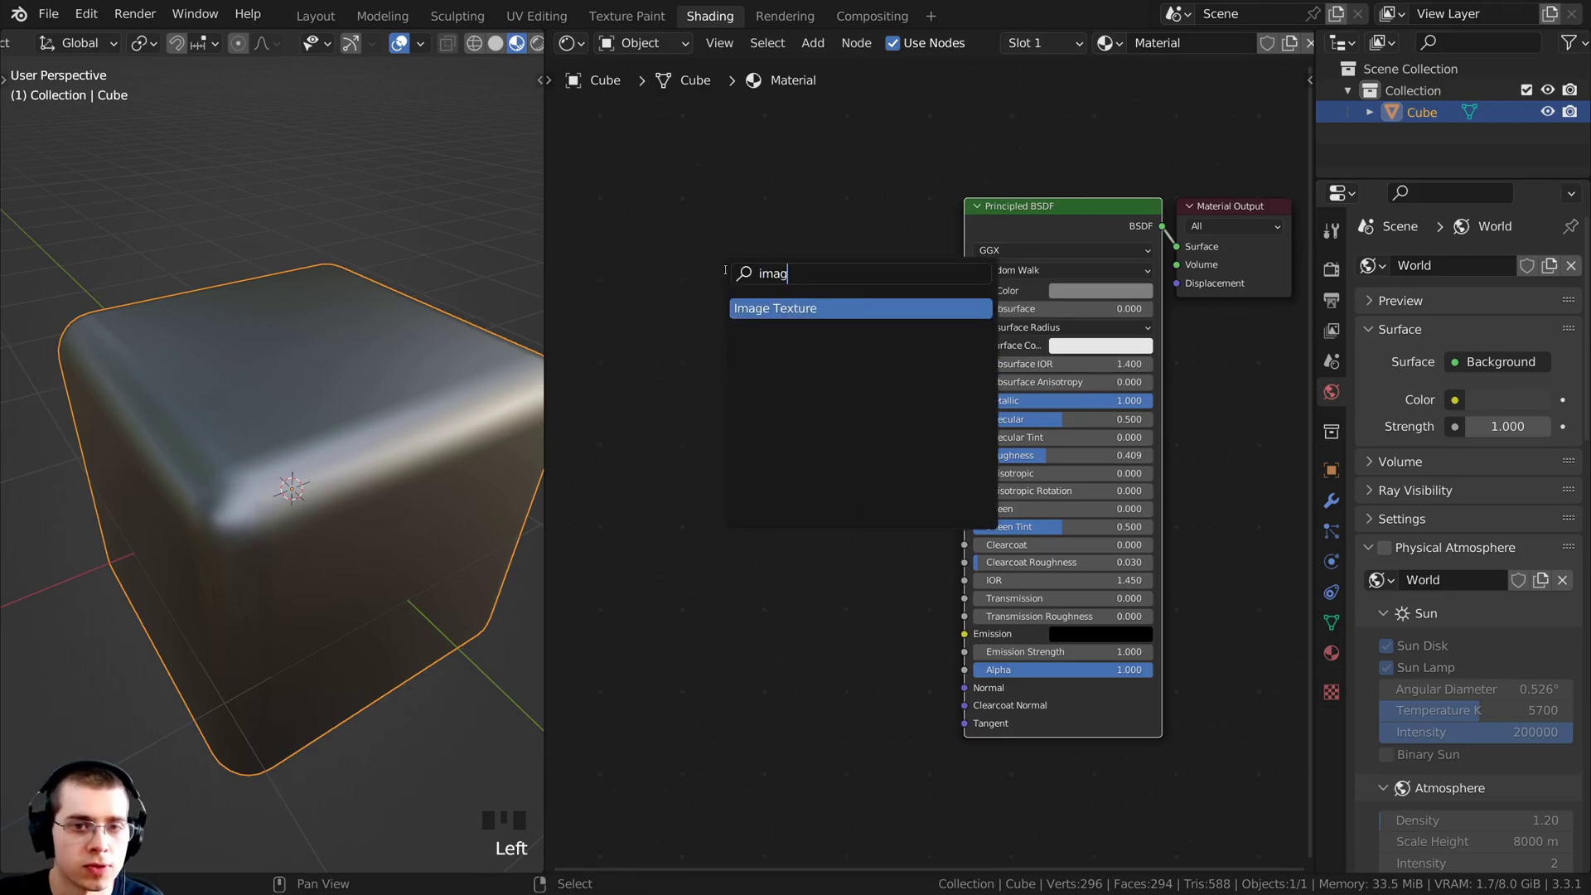
click(752, 307)
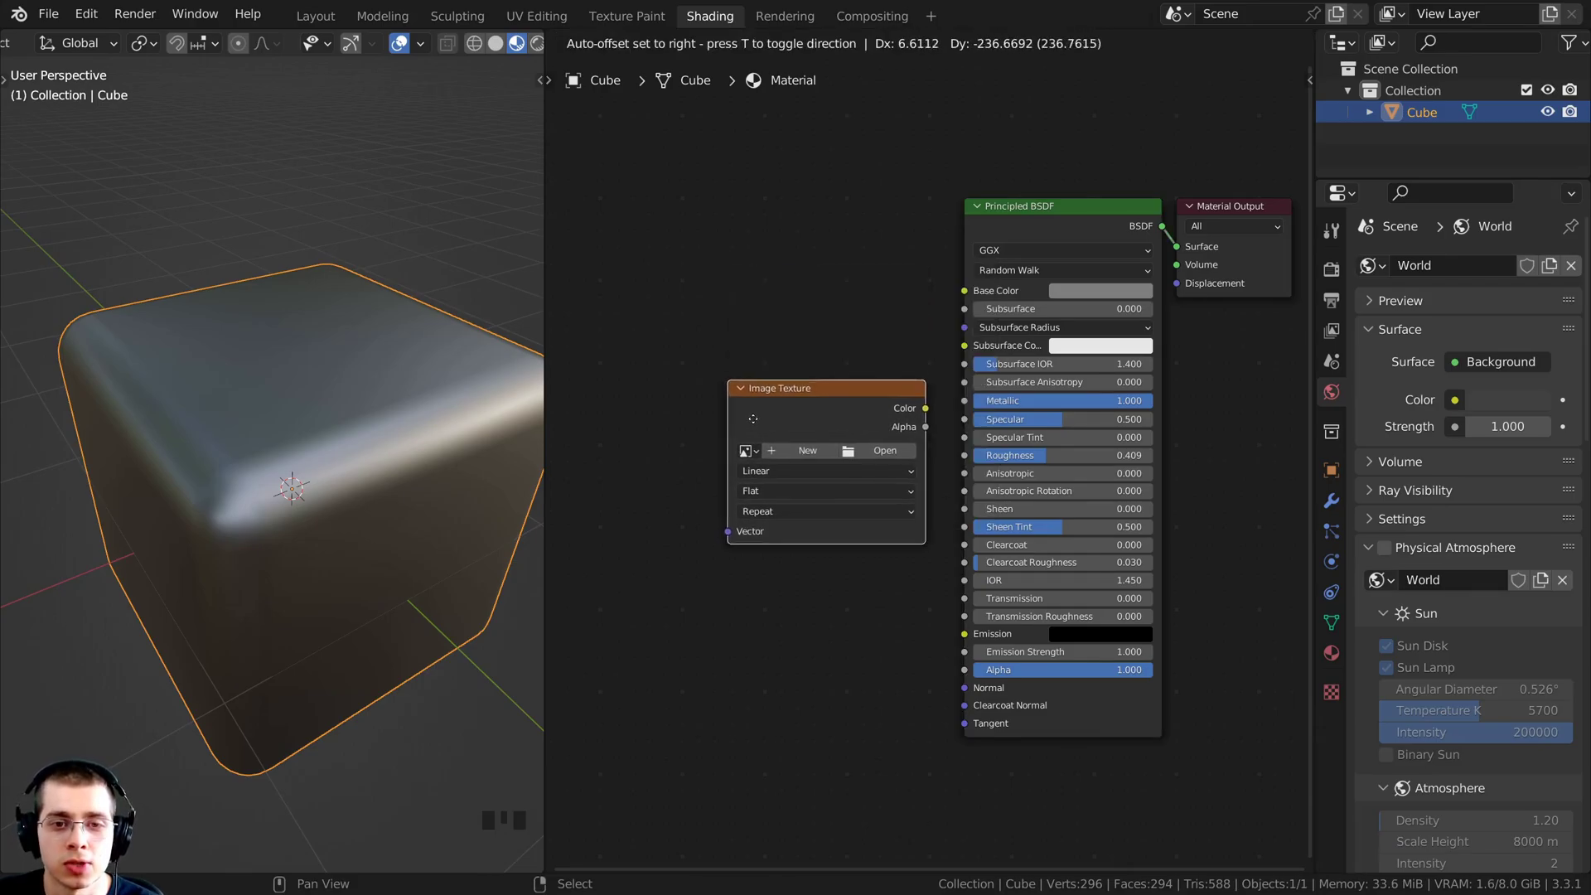
click(740, 426)
- Connect the Image Texture's Color output to the Principled BSDF's Roughness input
scroll(746, 422, up, 2)
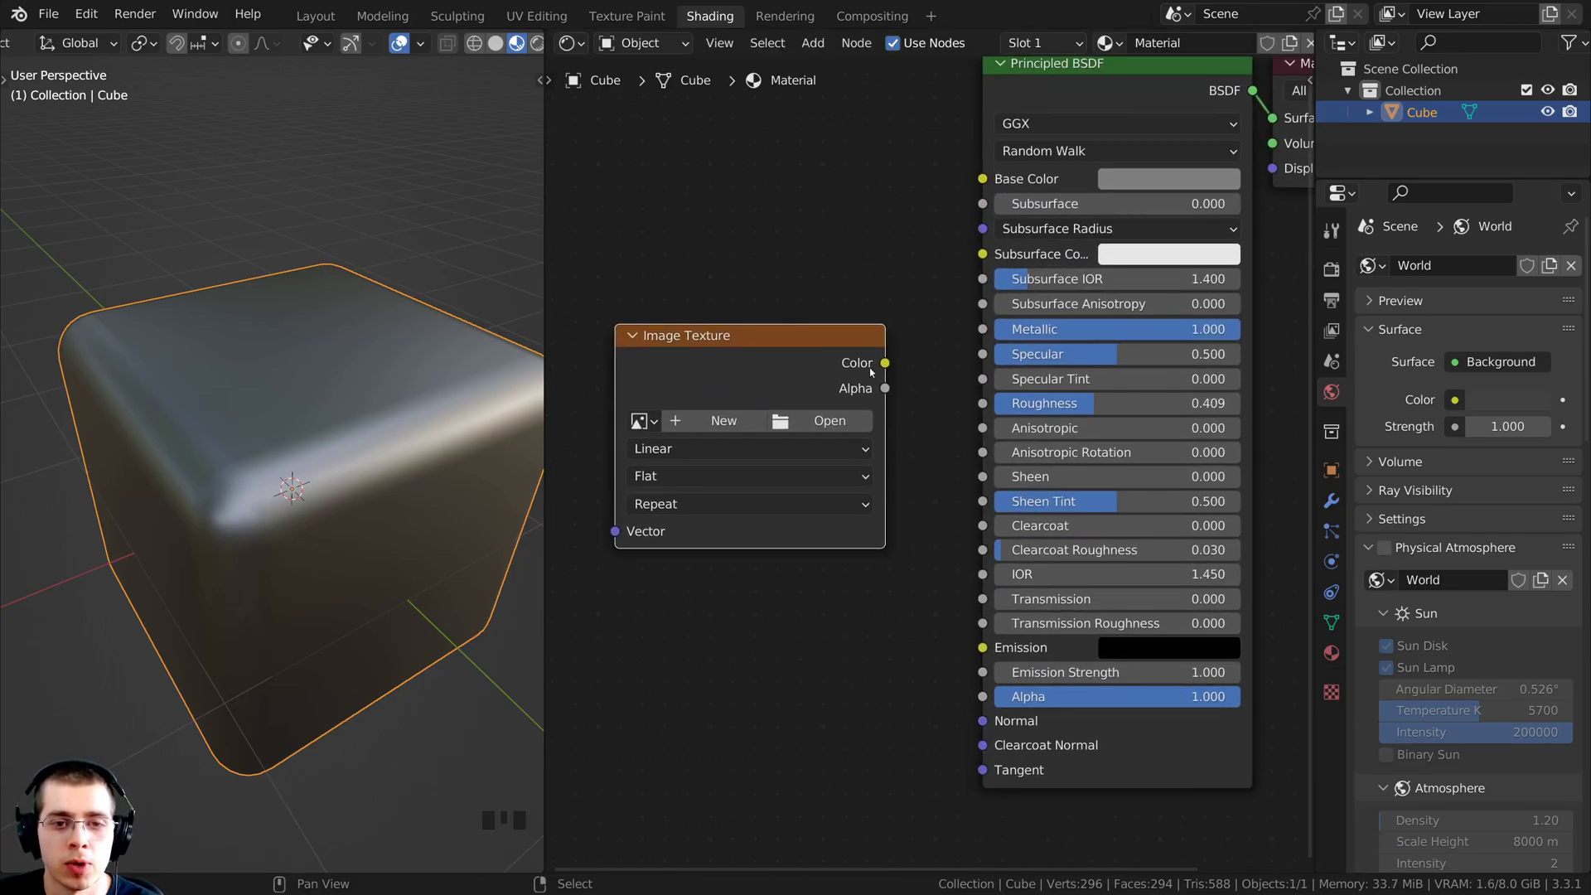
drag(885, 363, 980, 402)
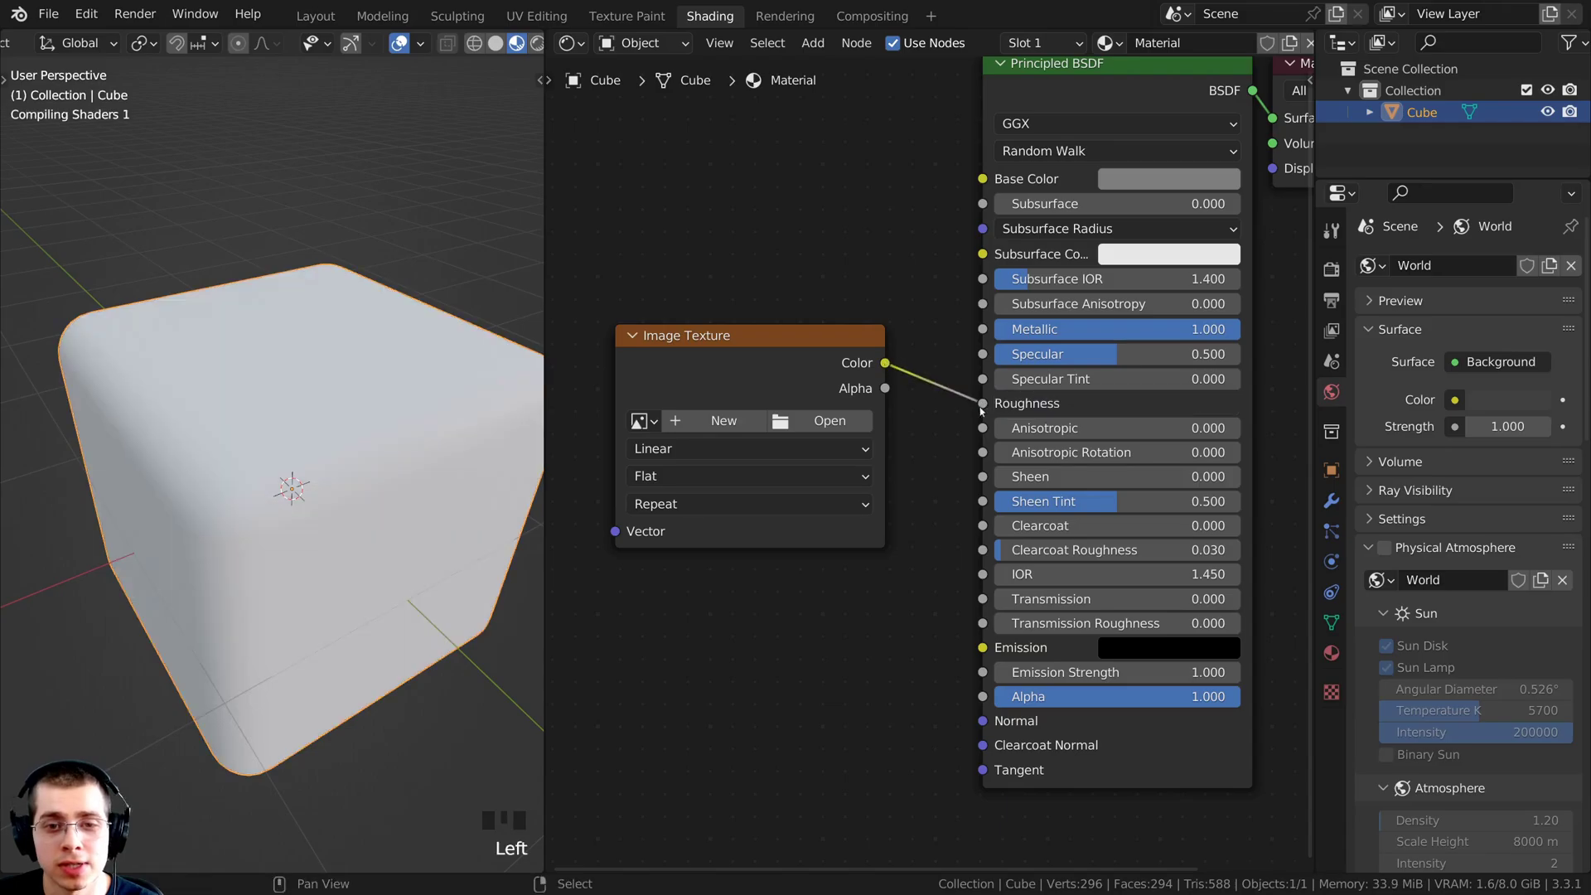
drag(785, 371, 808, 398)
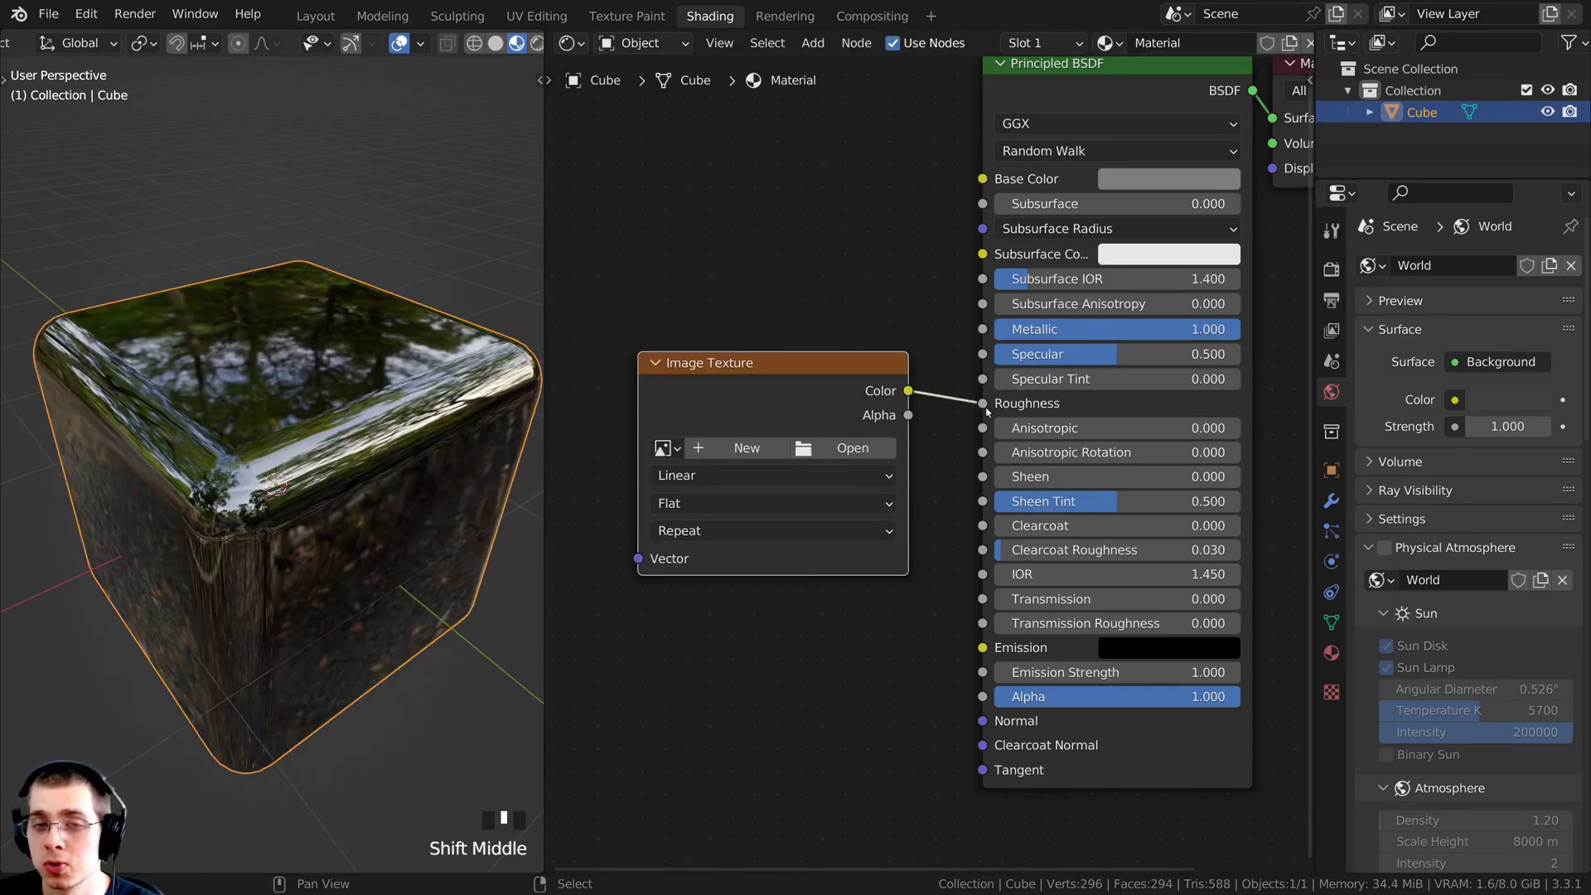
- Start a new image for the texture node, named Cube Roughness, with width and height of 4096 px
scroll(827, 405, up, 2)
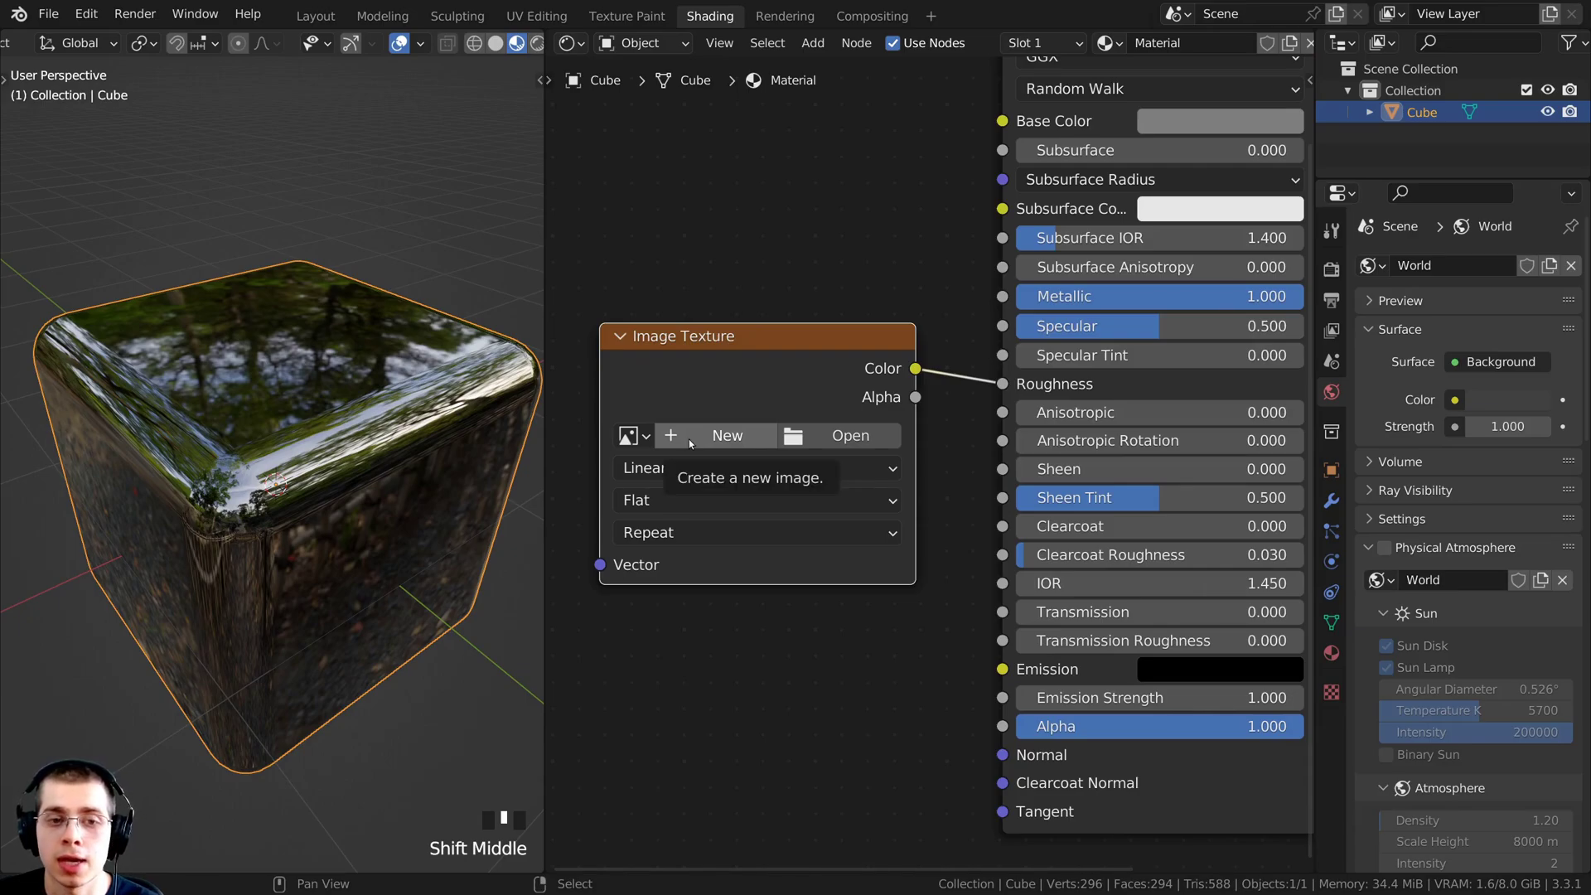
click(689, 439)
click(688, 477)
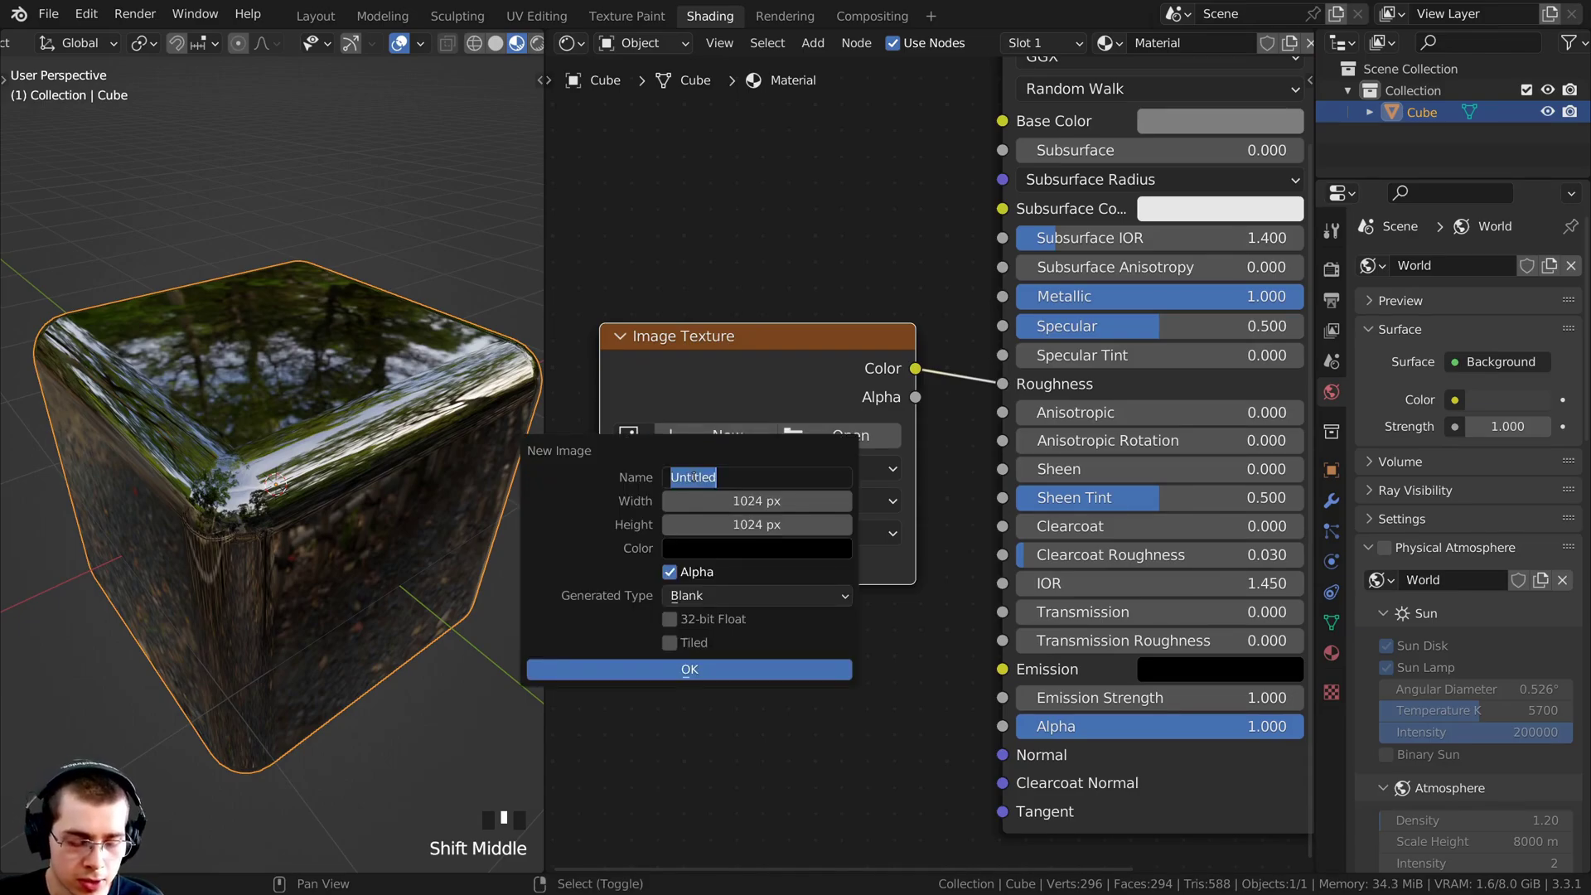
text(Cube R)
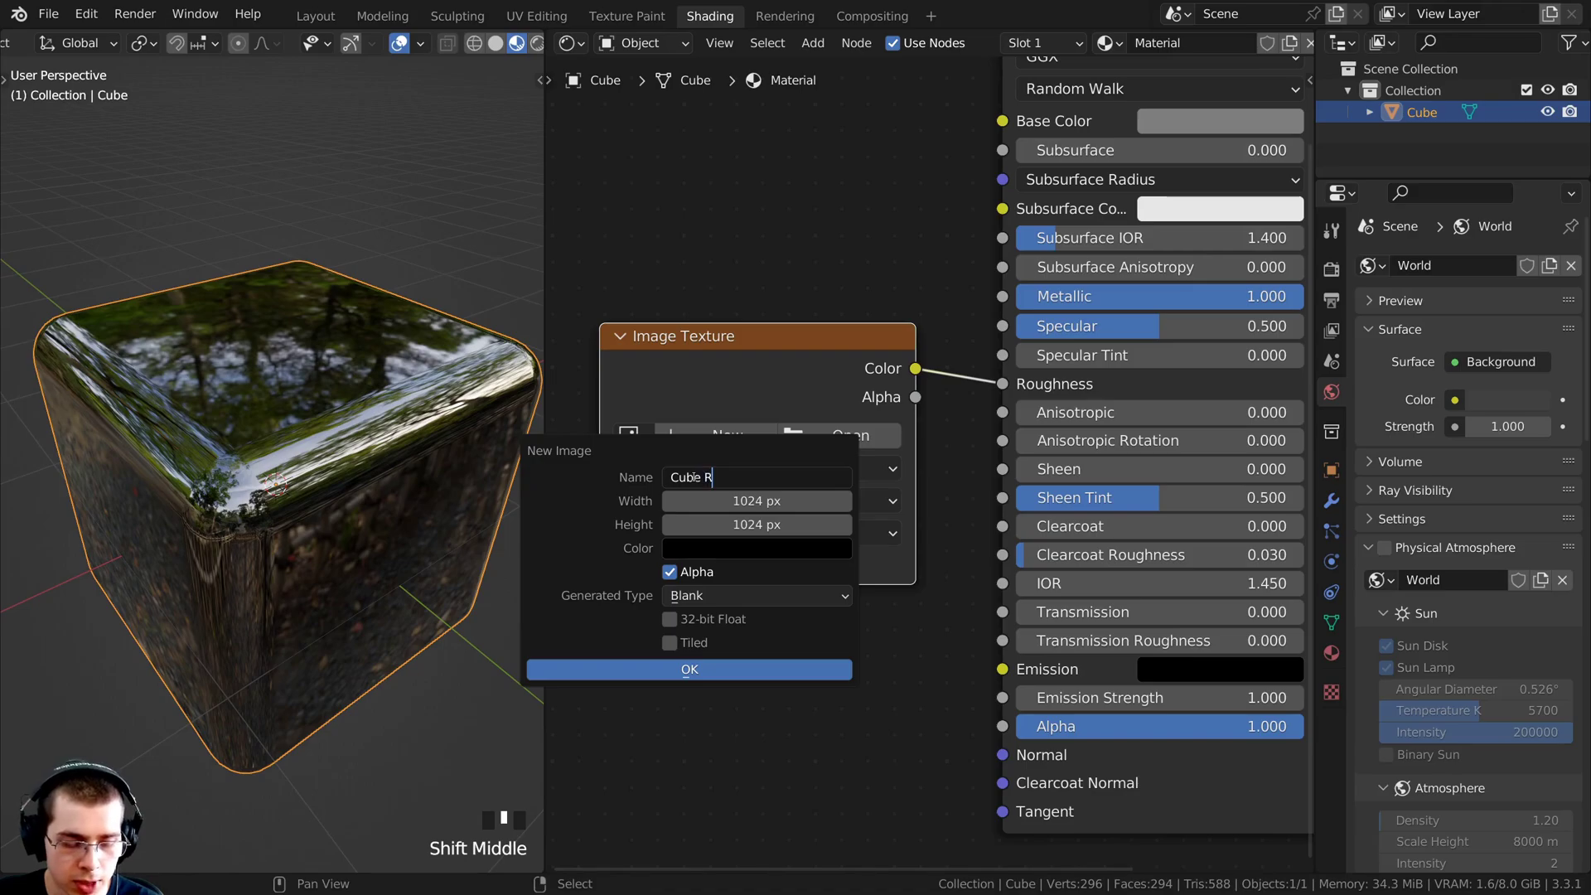
text(oughness)
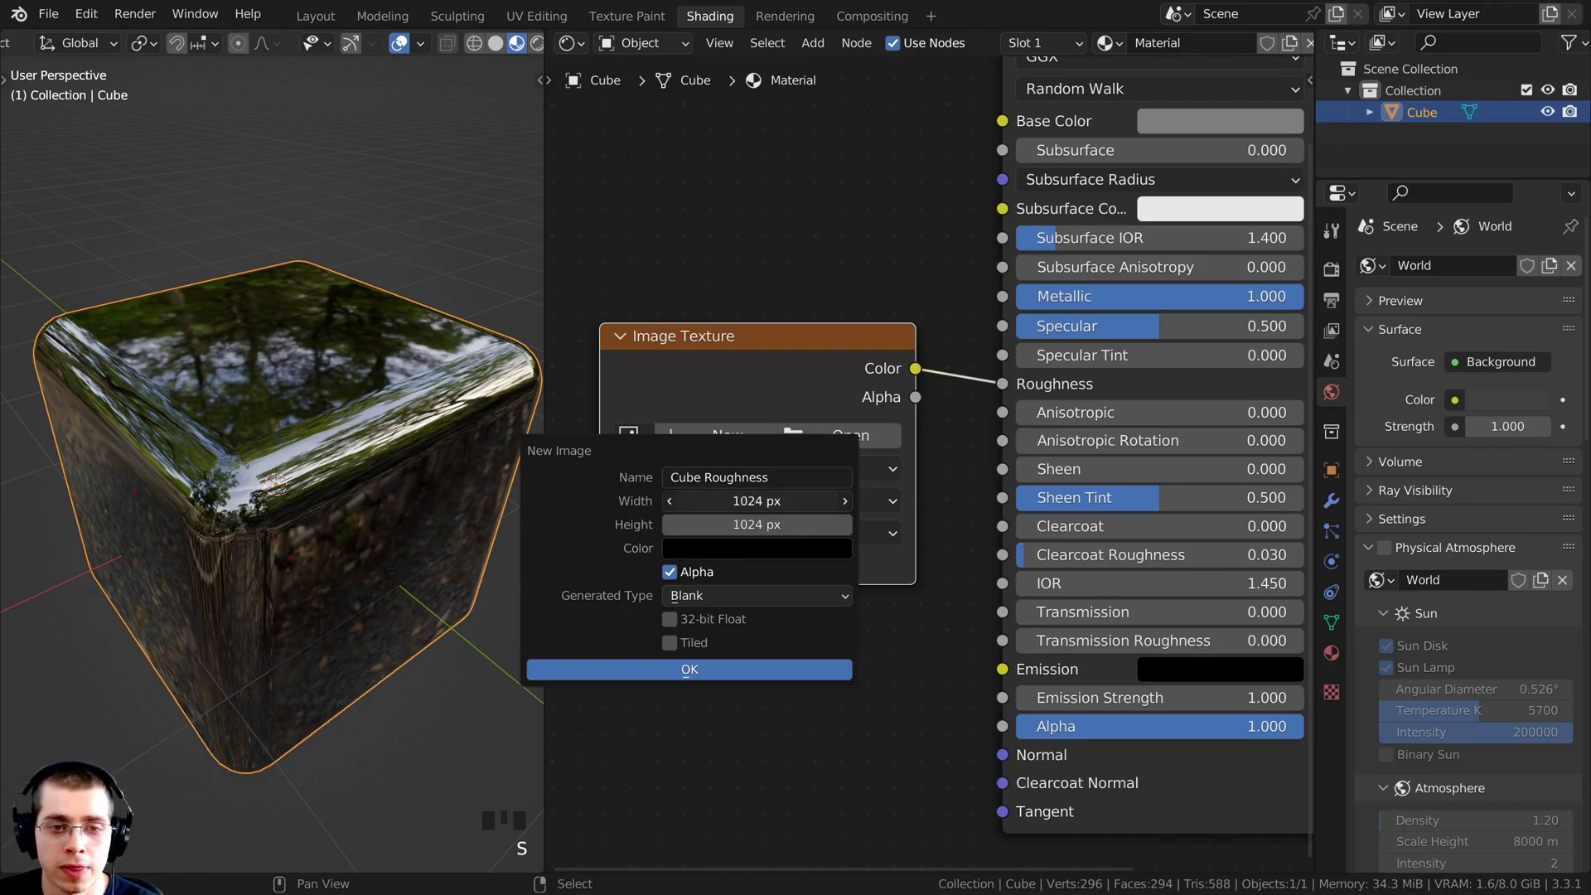
click(739, 501)
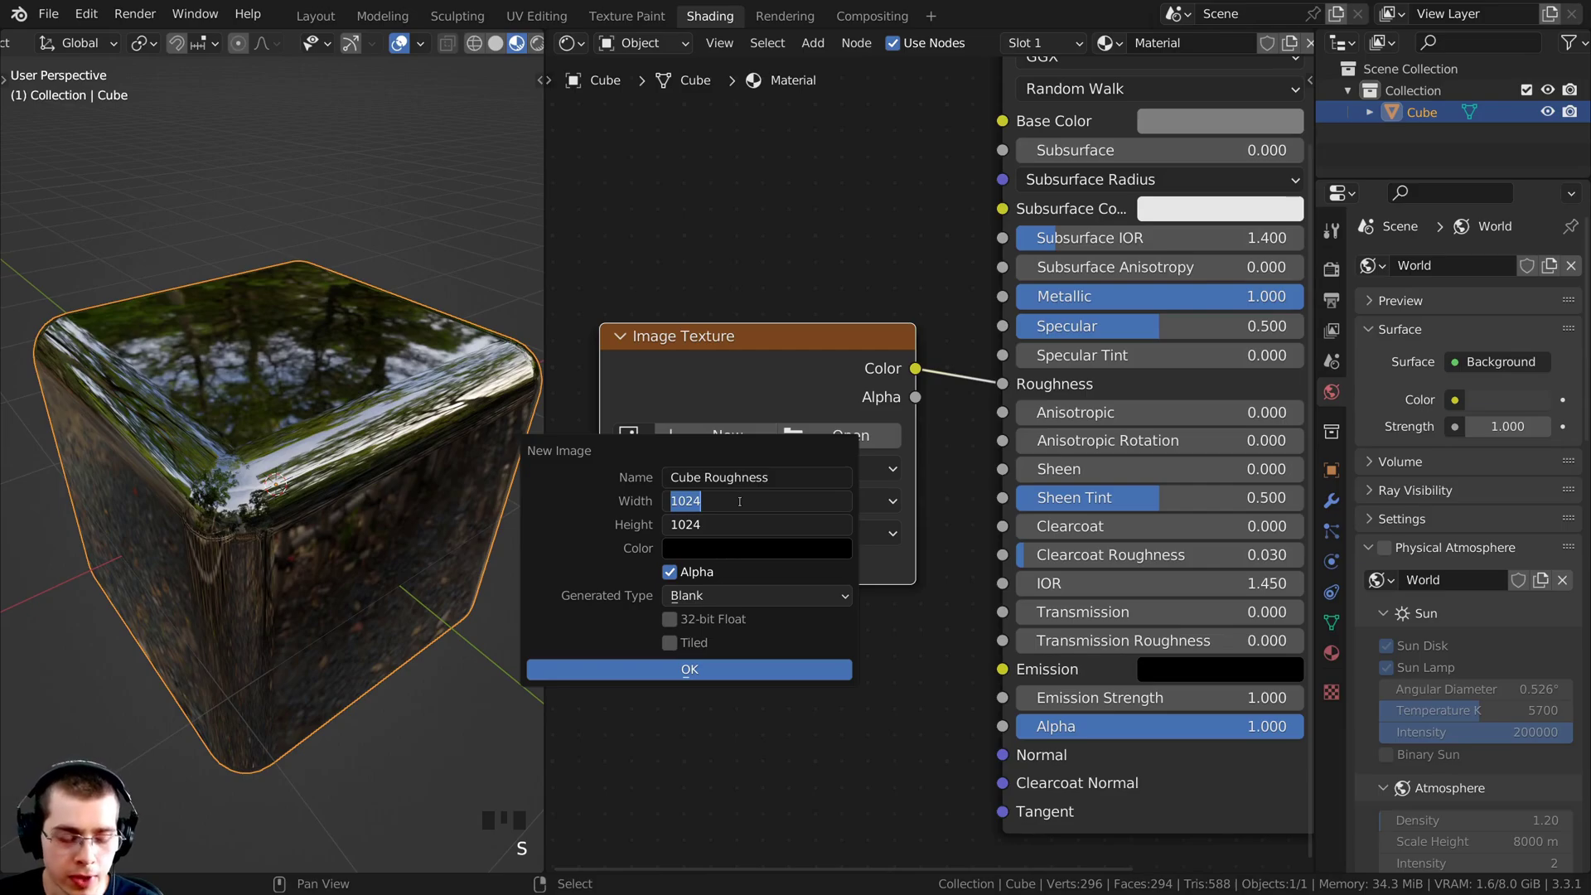
text(4096)
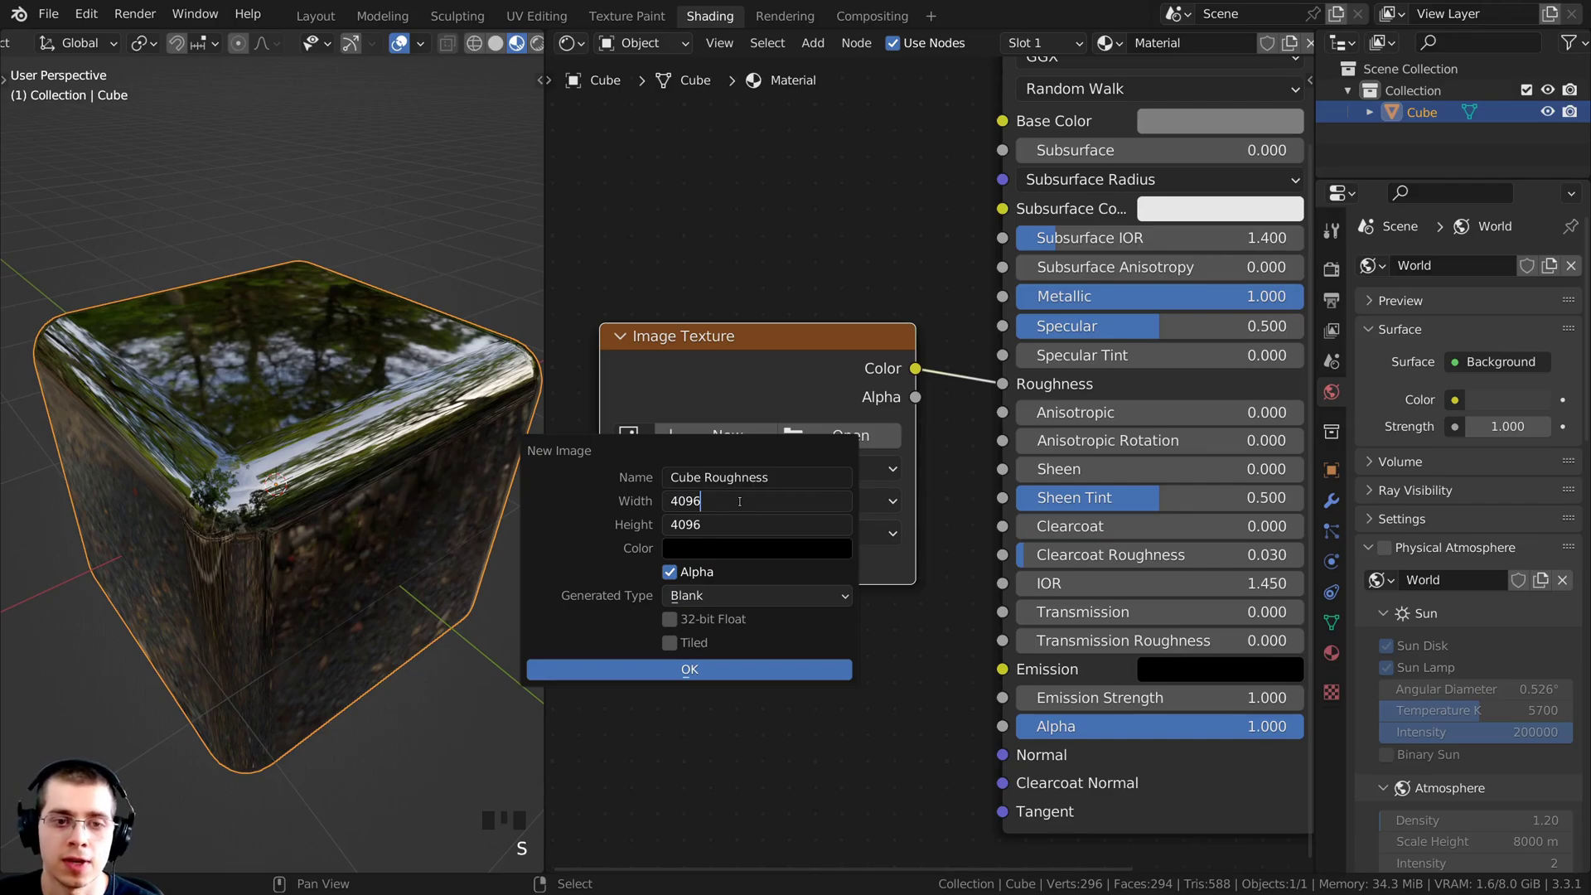
key(Return)
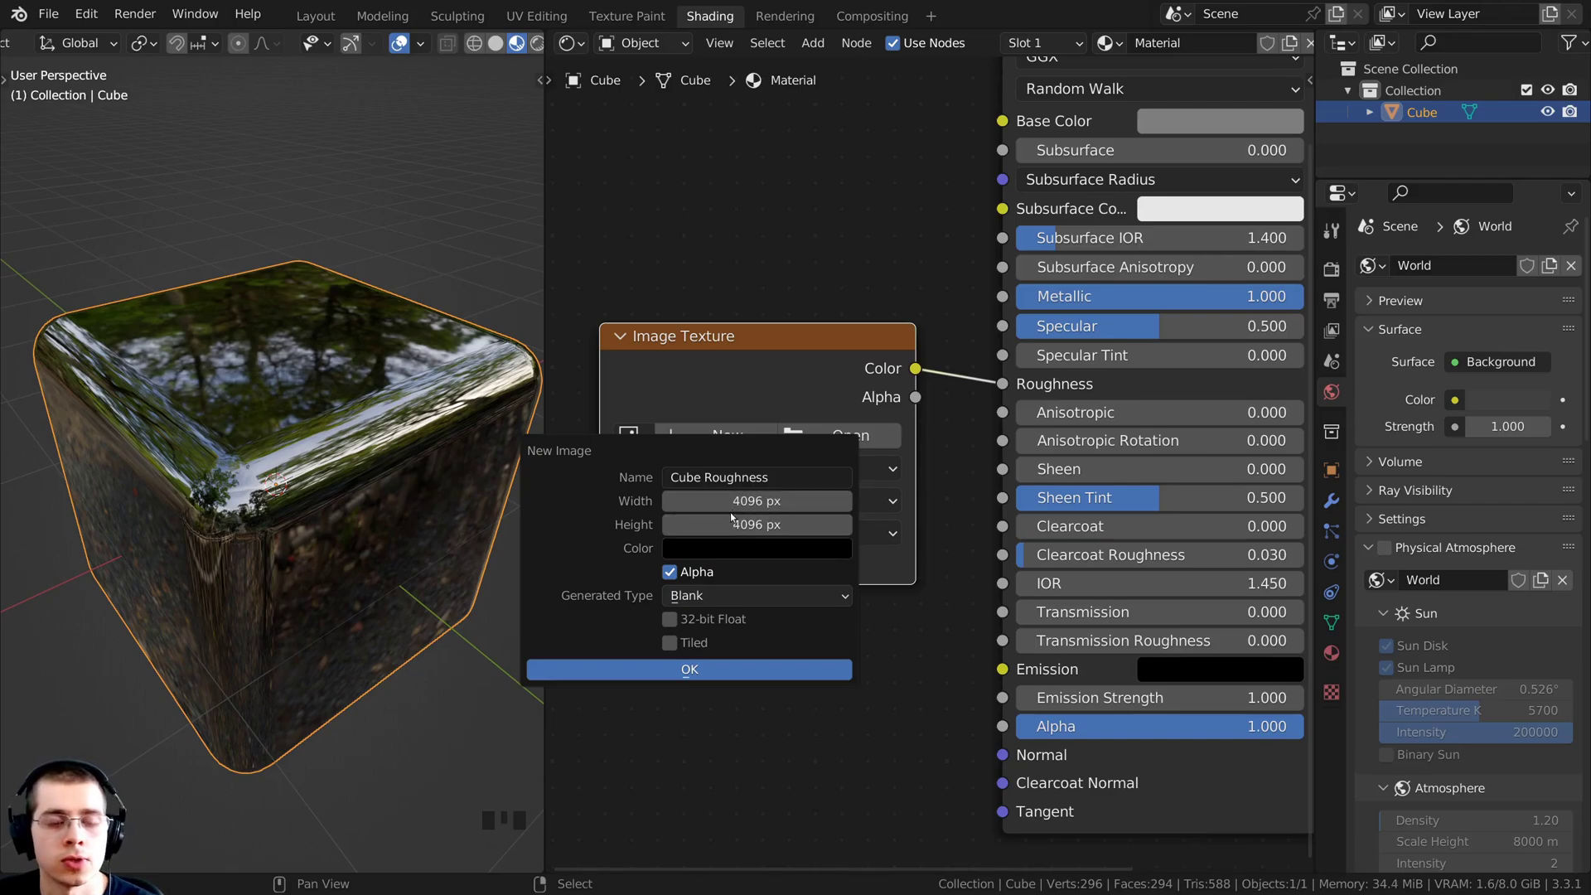
- Set the new image's fill color to 0.5 for R, G and B, and create the image
click(700, 548)
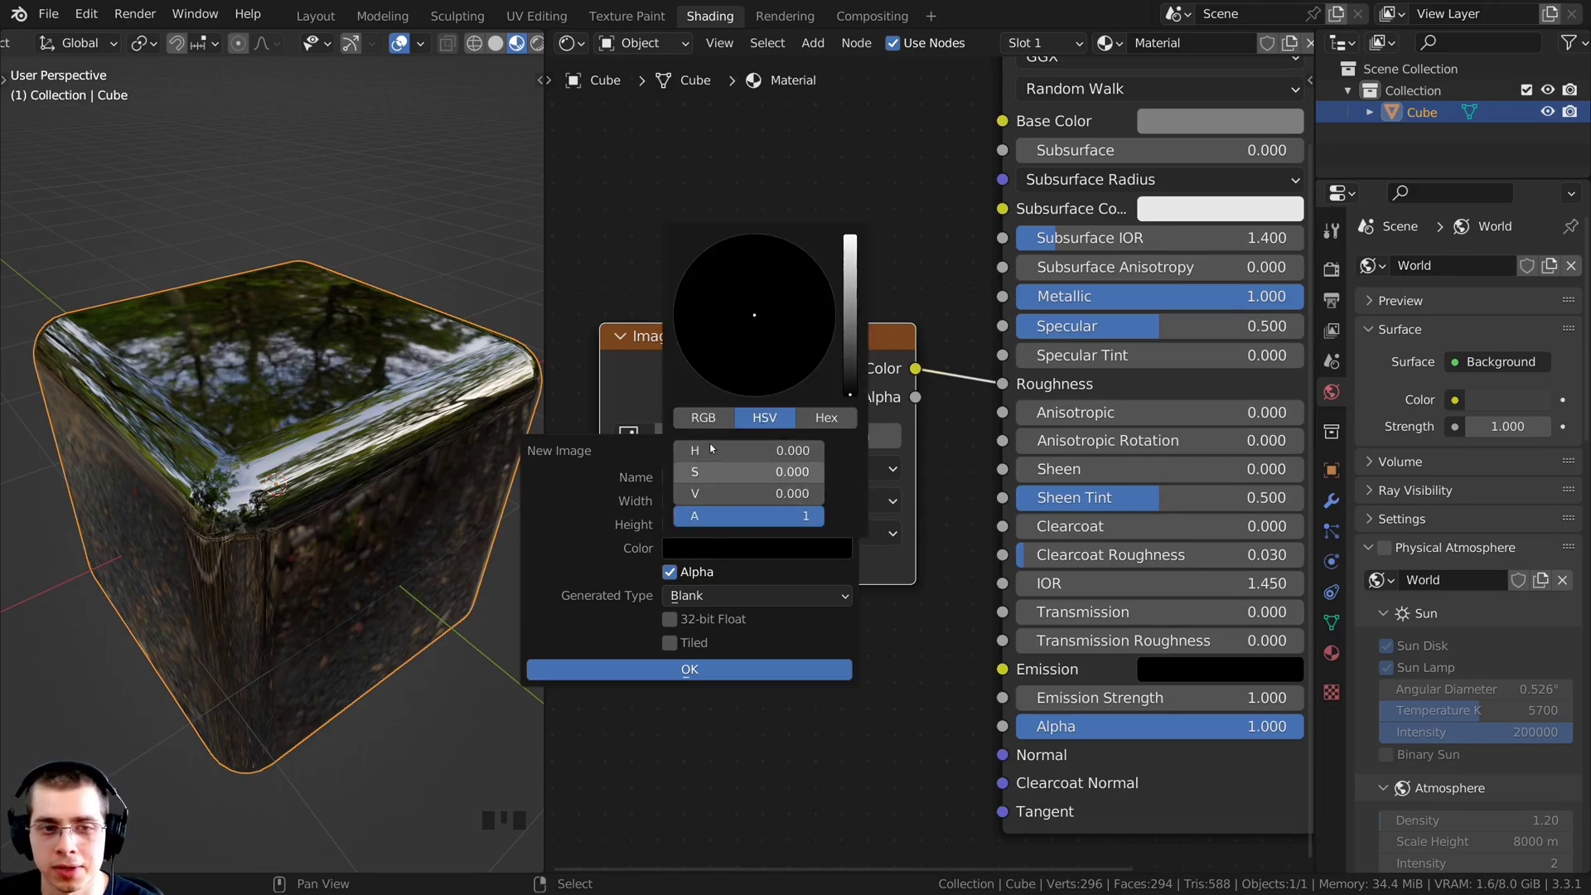
click(703, 418)
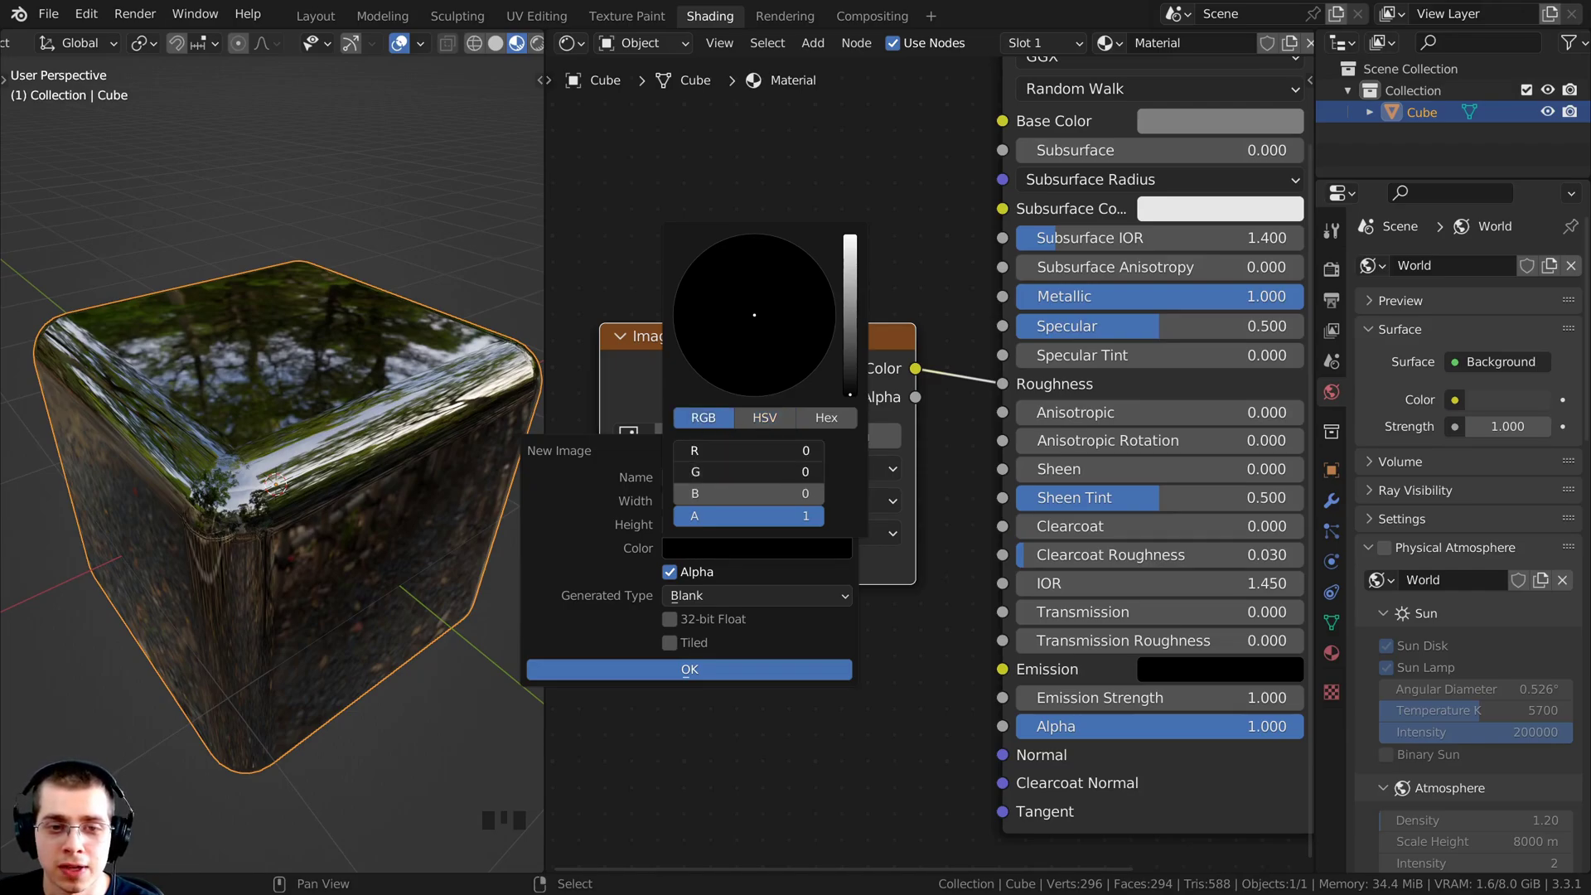
drag(739, 493, 740, 446)
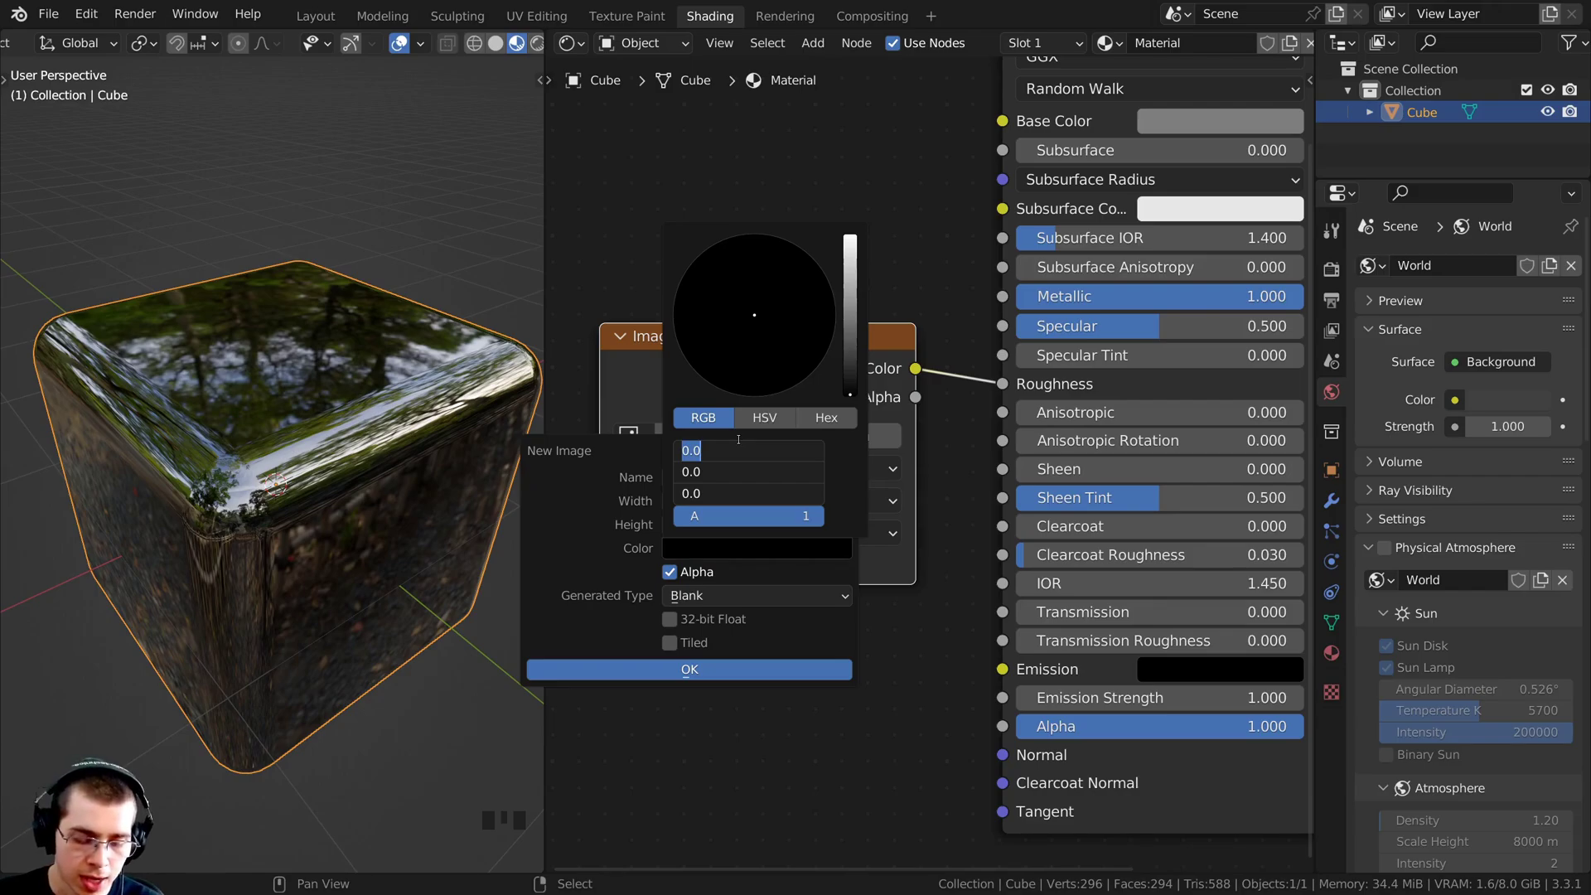
text(.5)
key(Return)
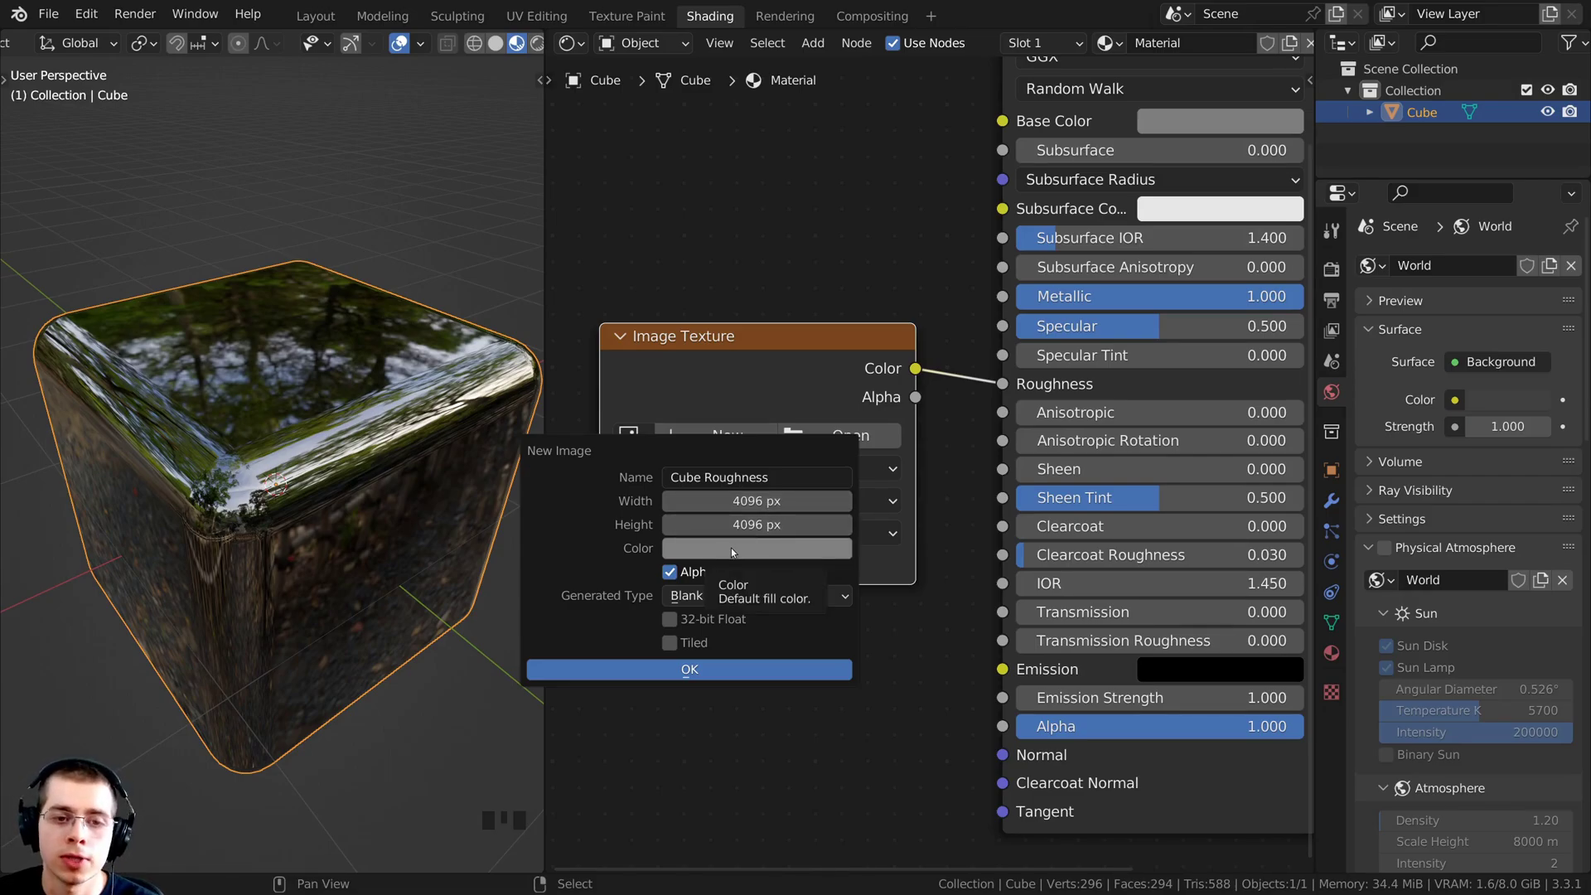
click(675, 668)
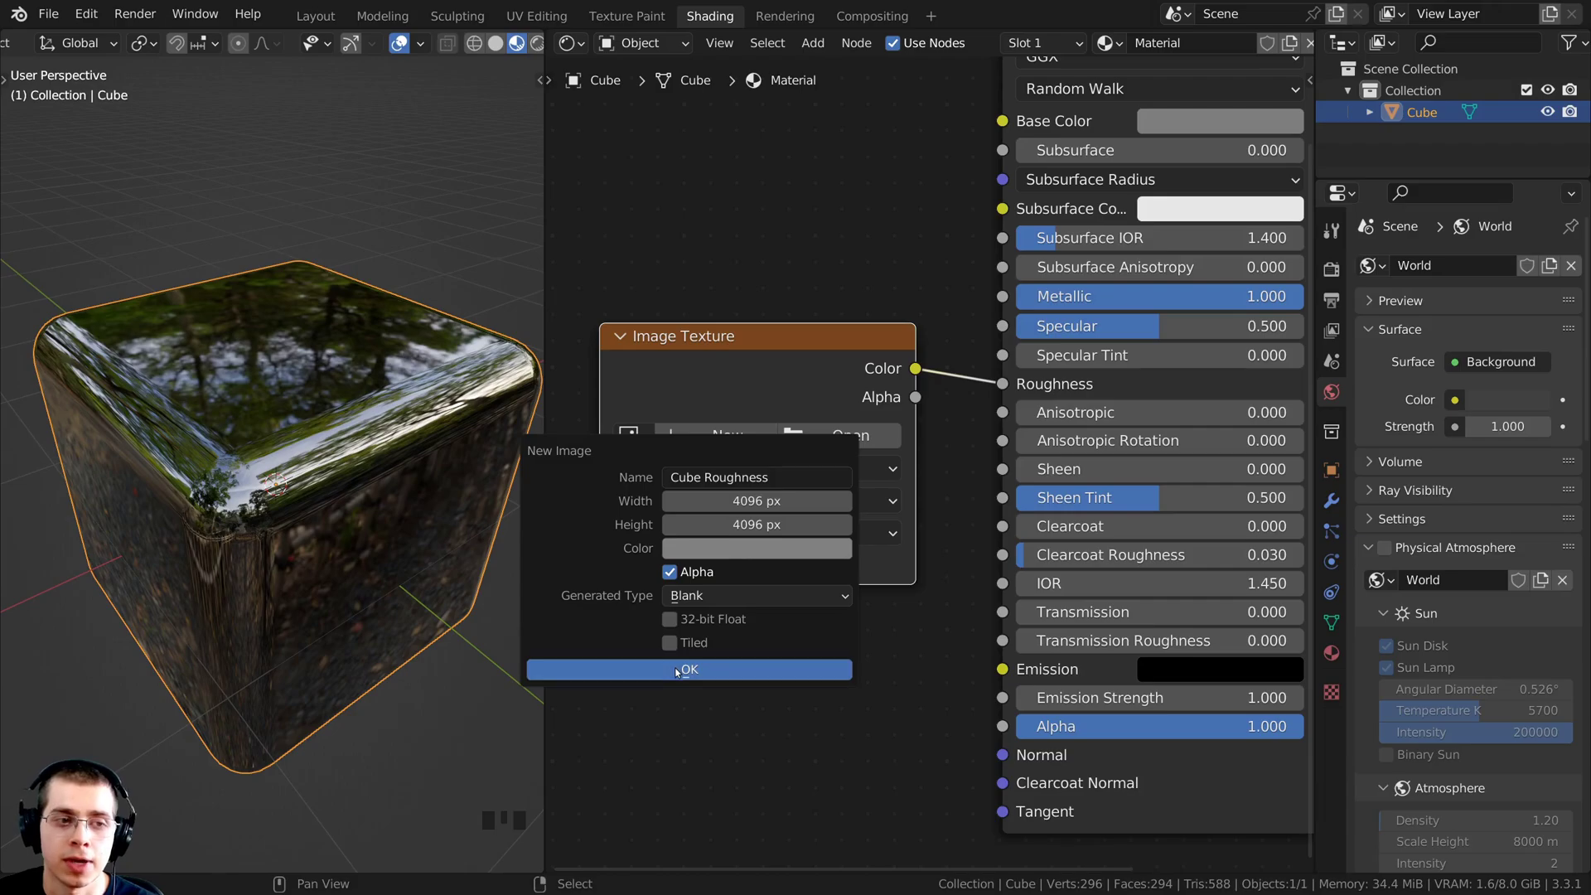
- Set the color space of the Cube Roughness image texture to Non-Color
middle_drag(749, 462, 774, 422)
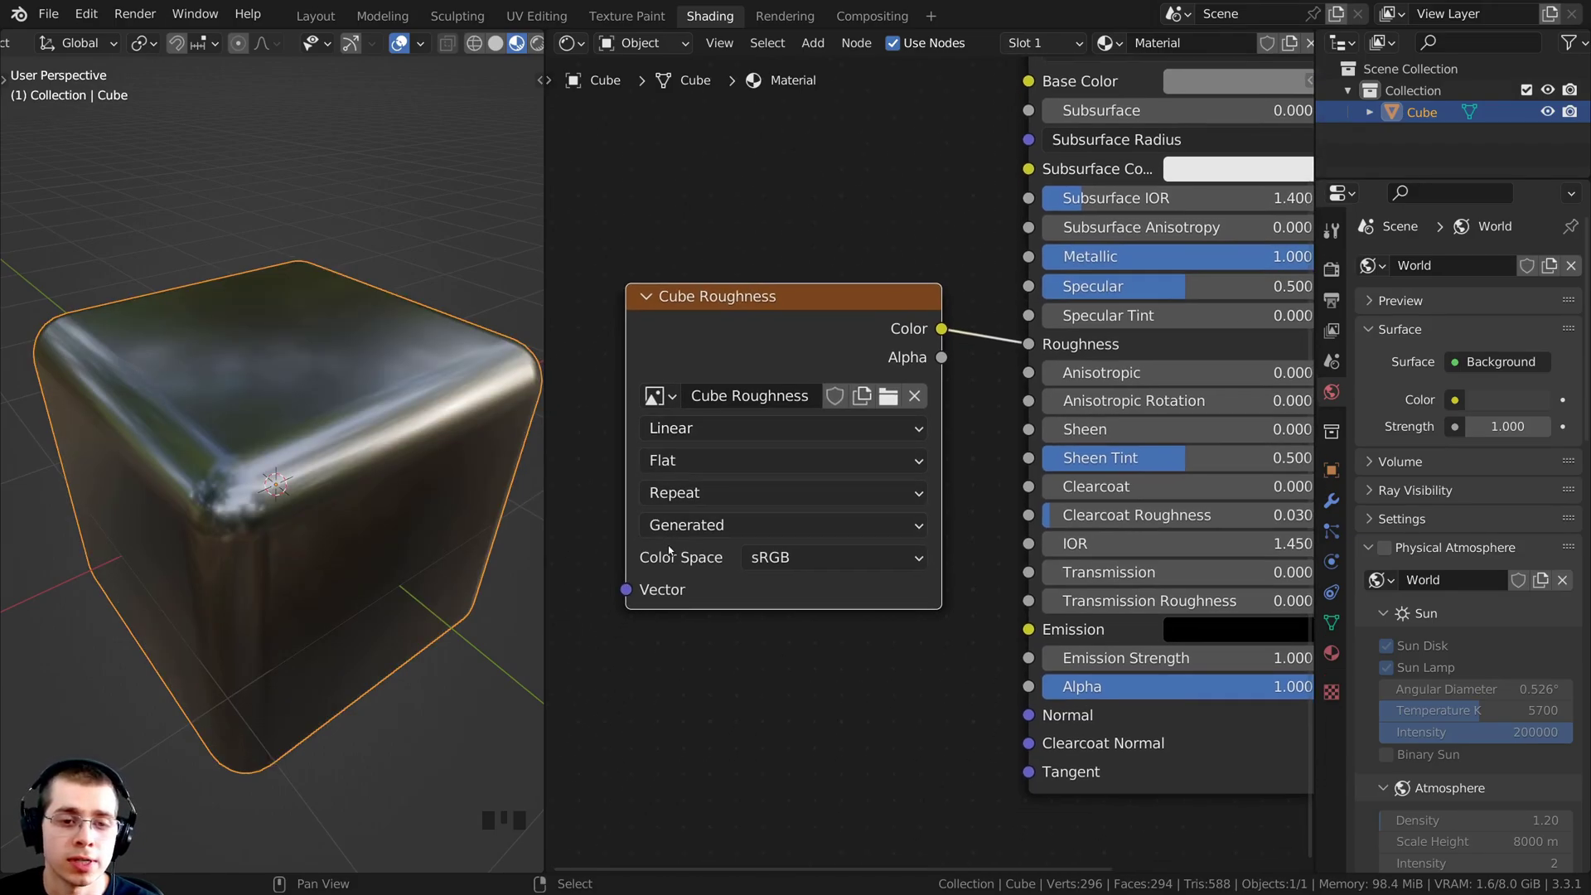
click(762, 561)
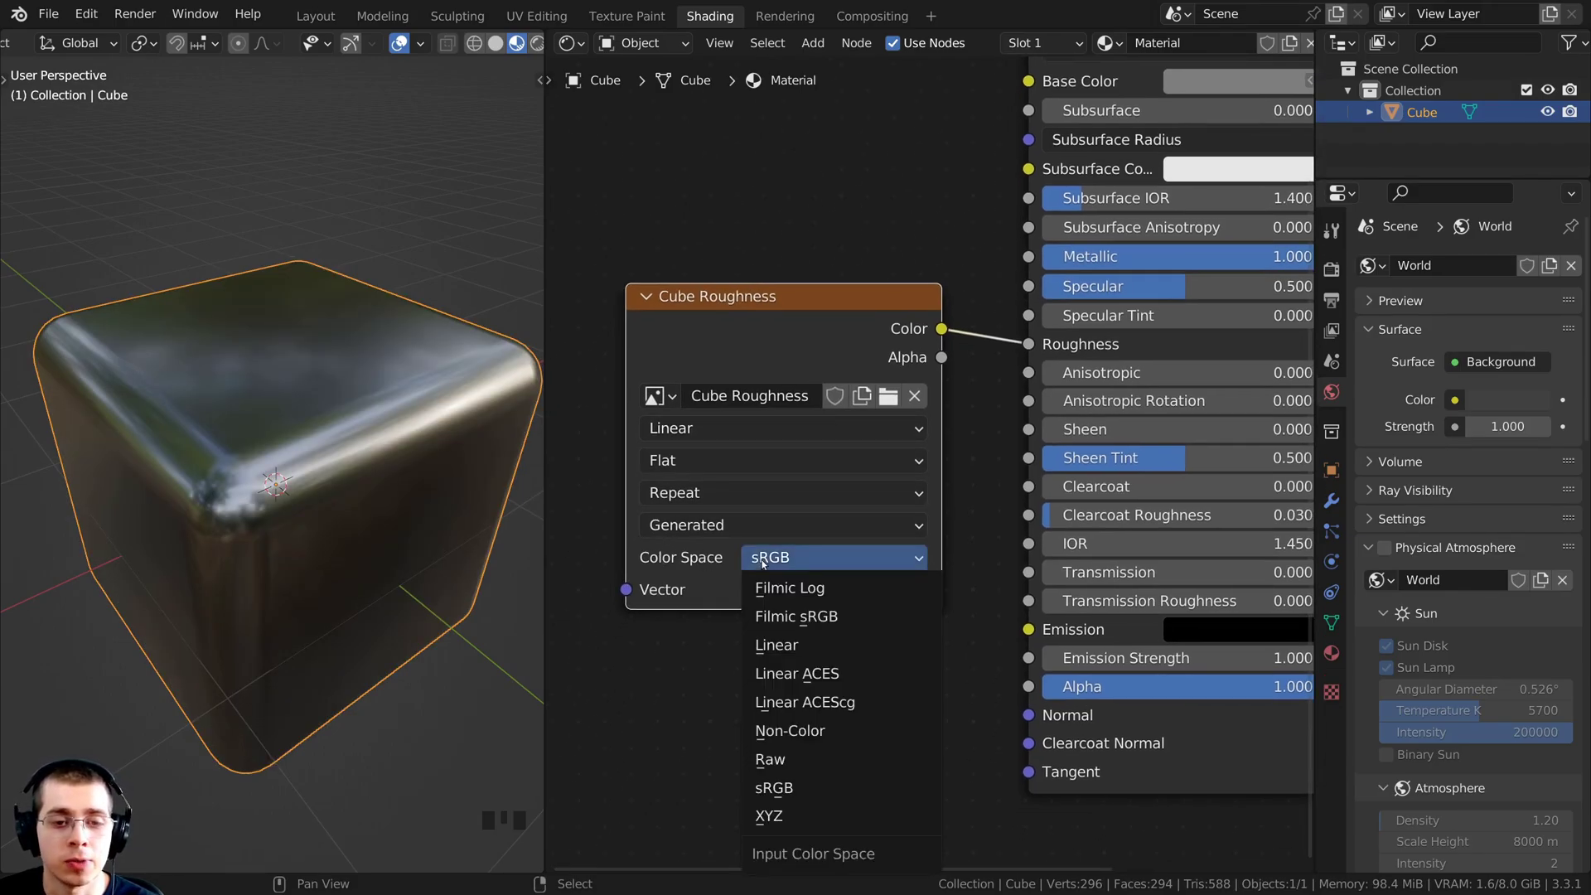
click(777, 734)
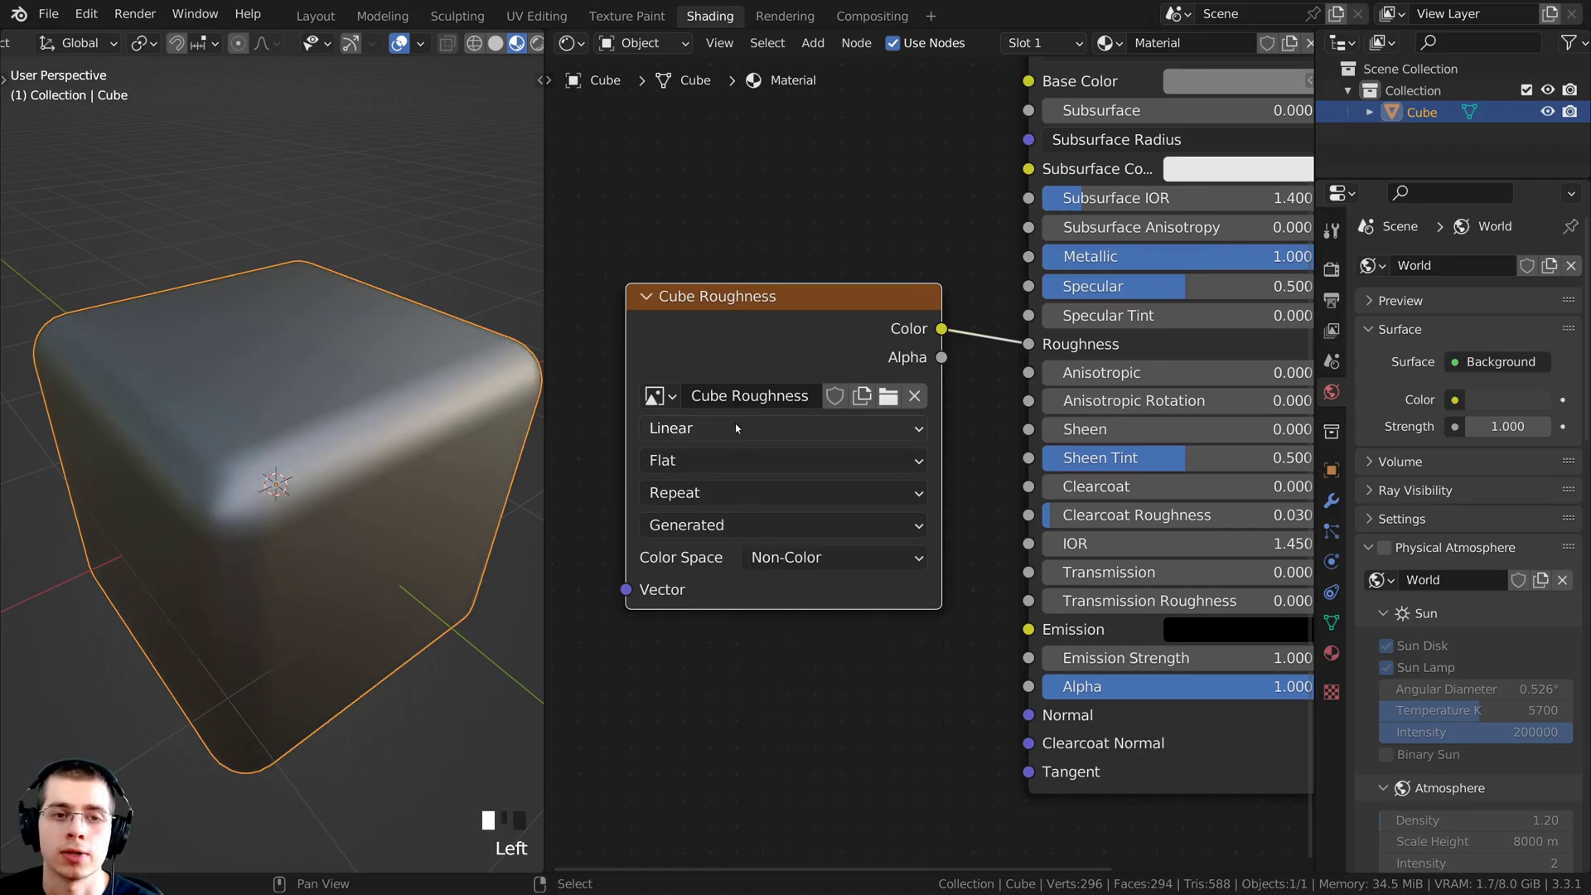
- Reposition the Cube Roughness texture node slightly closer to the Principled BSDF node
drag(747, 554, 980, 505)
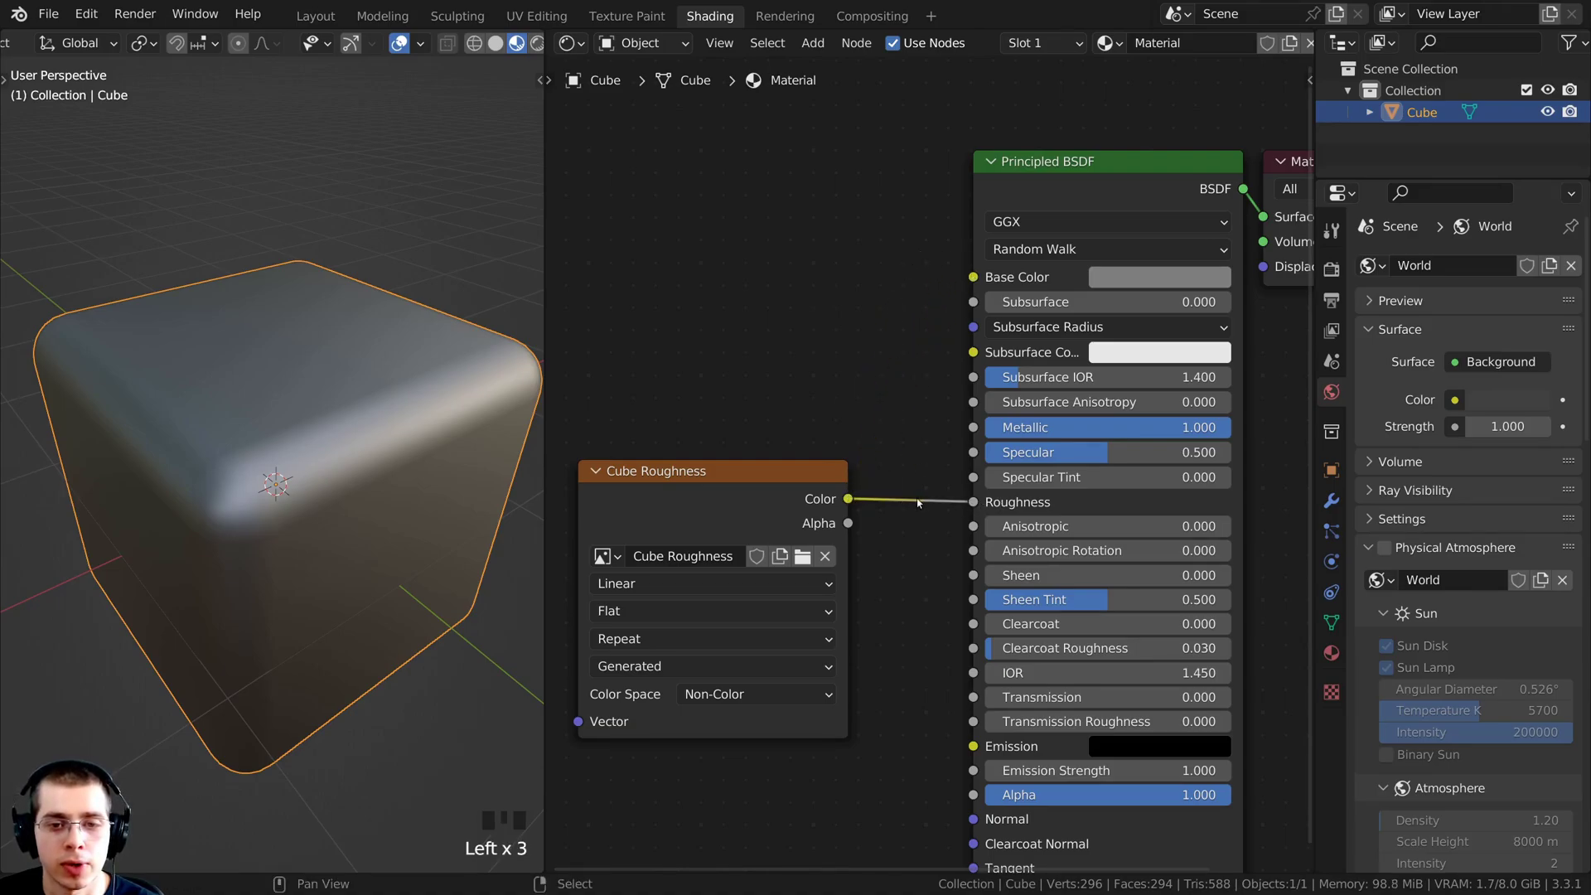
middle_drag(857, 491, 942, 416)
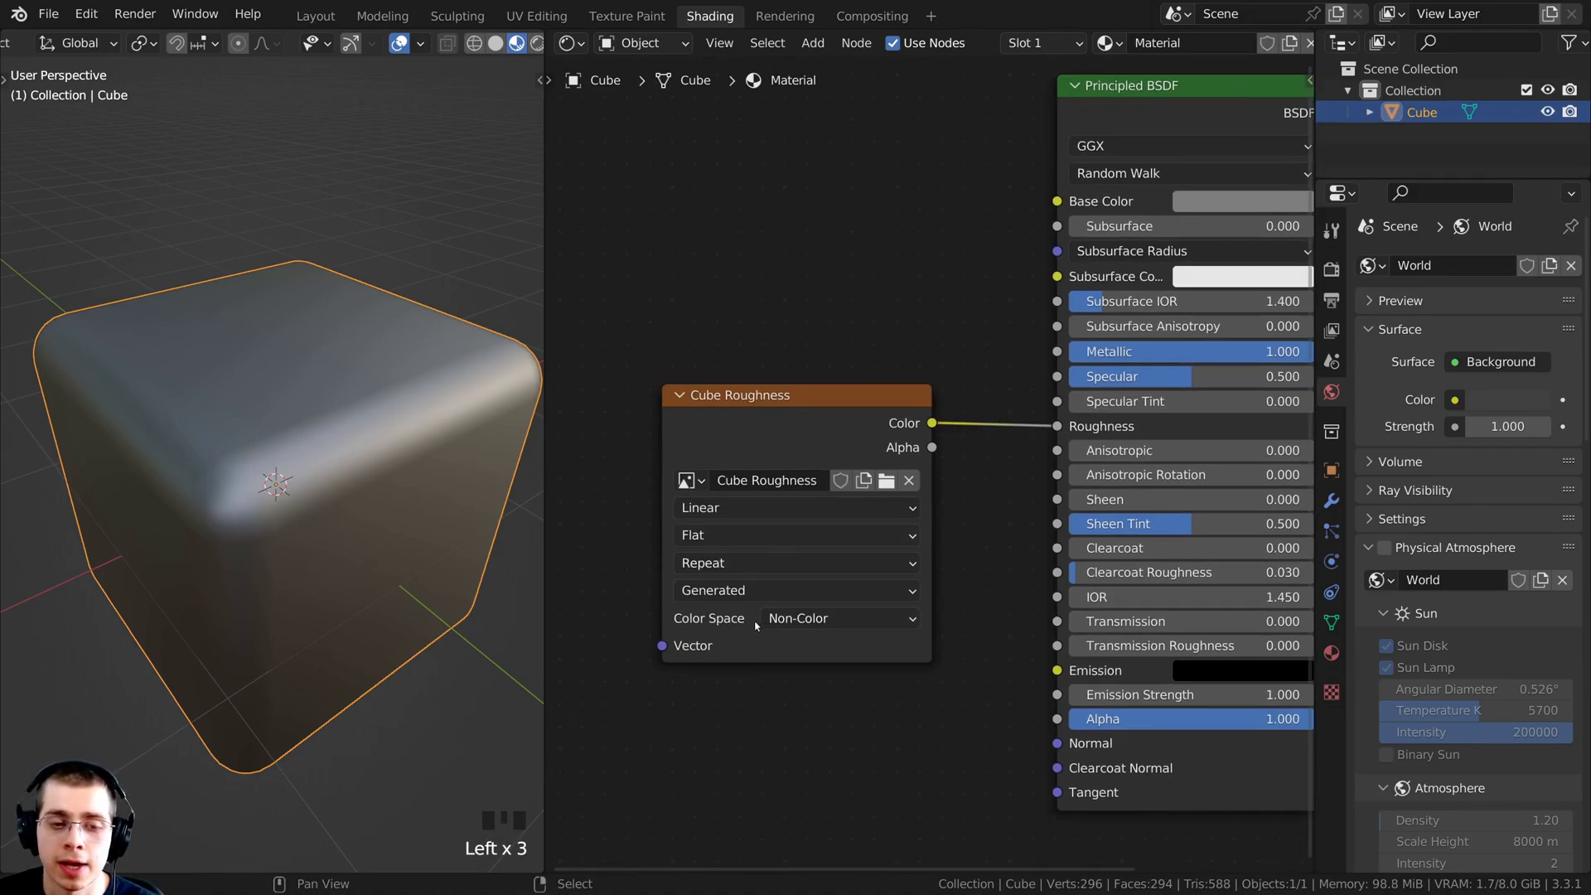
drag(853, 436, 876, 436)
scroll(805, 440, down, 1)
middle_drag(857, 432, 776, 464)
scroll(762, 481, down, 1)
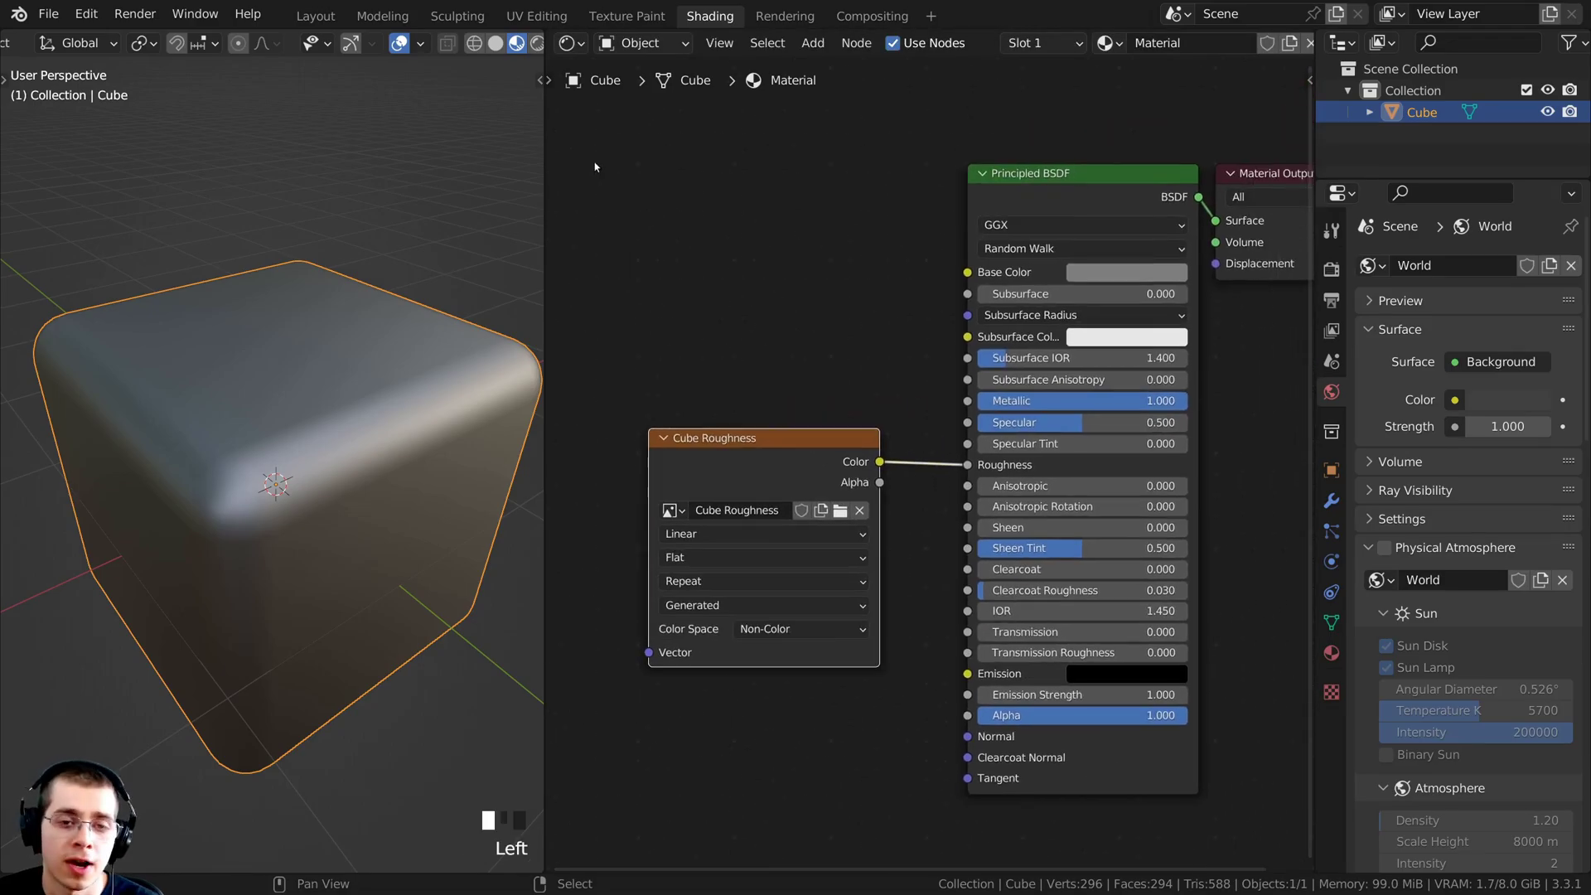
drag(728, 428, 758, 431)
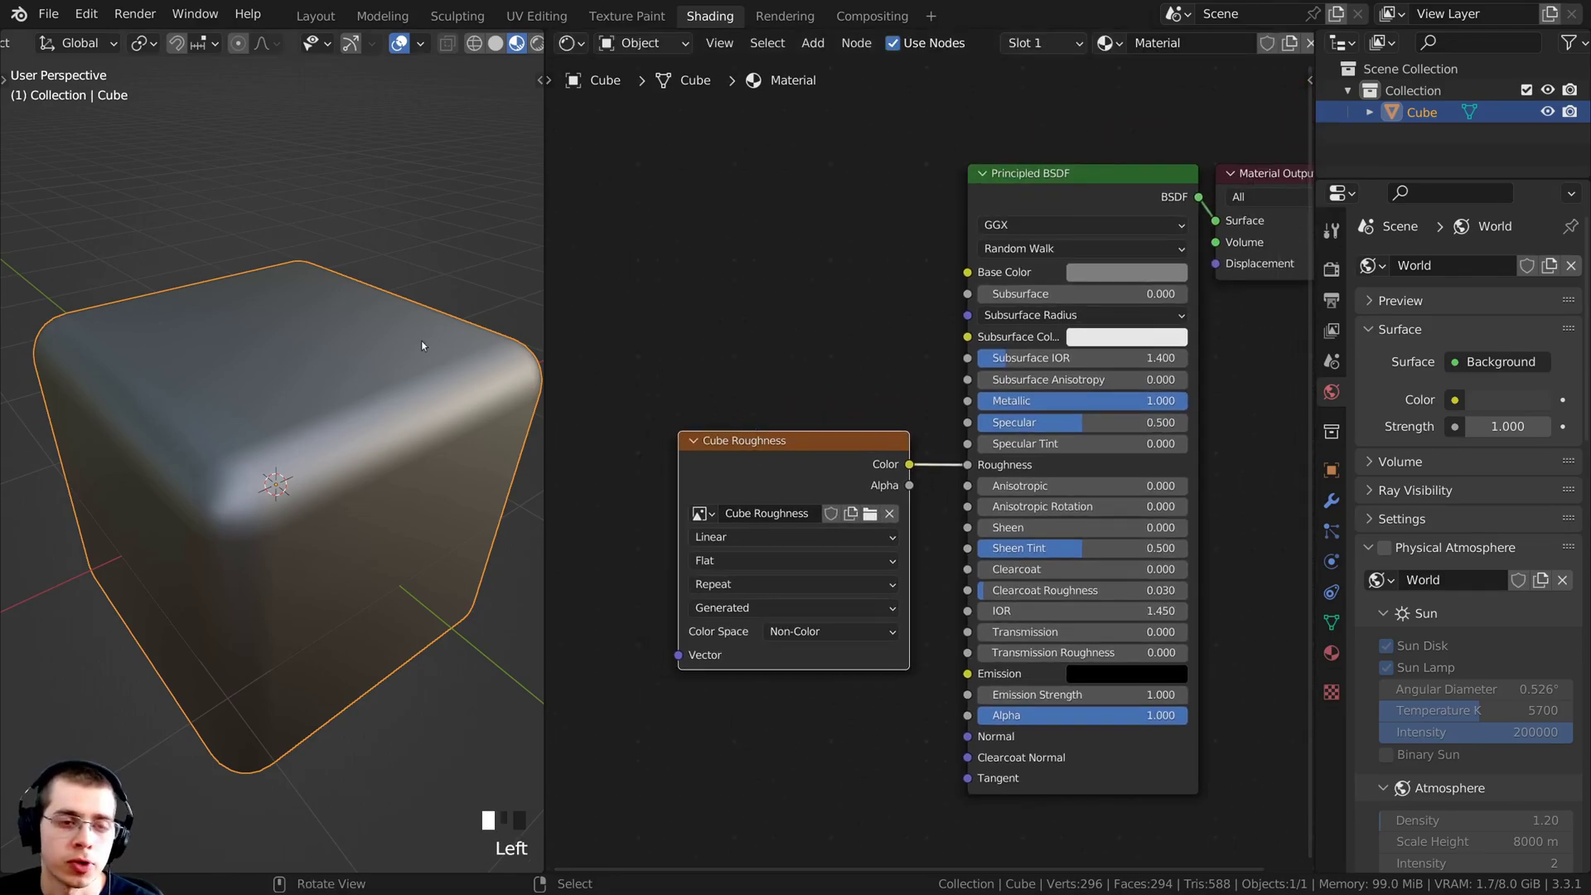
- Open the UV Editing workspace, select the cube's whole mesh and examine its UV layout over the roughness image
click(538, 15)
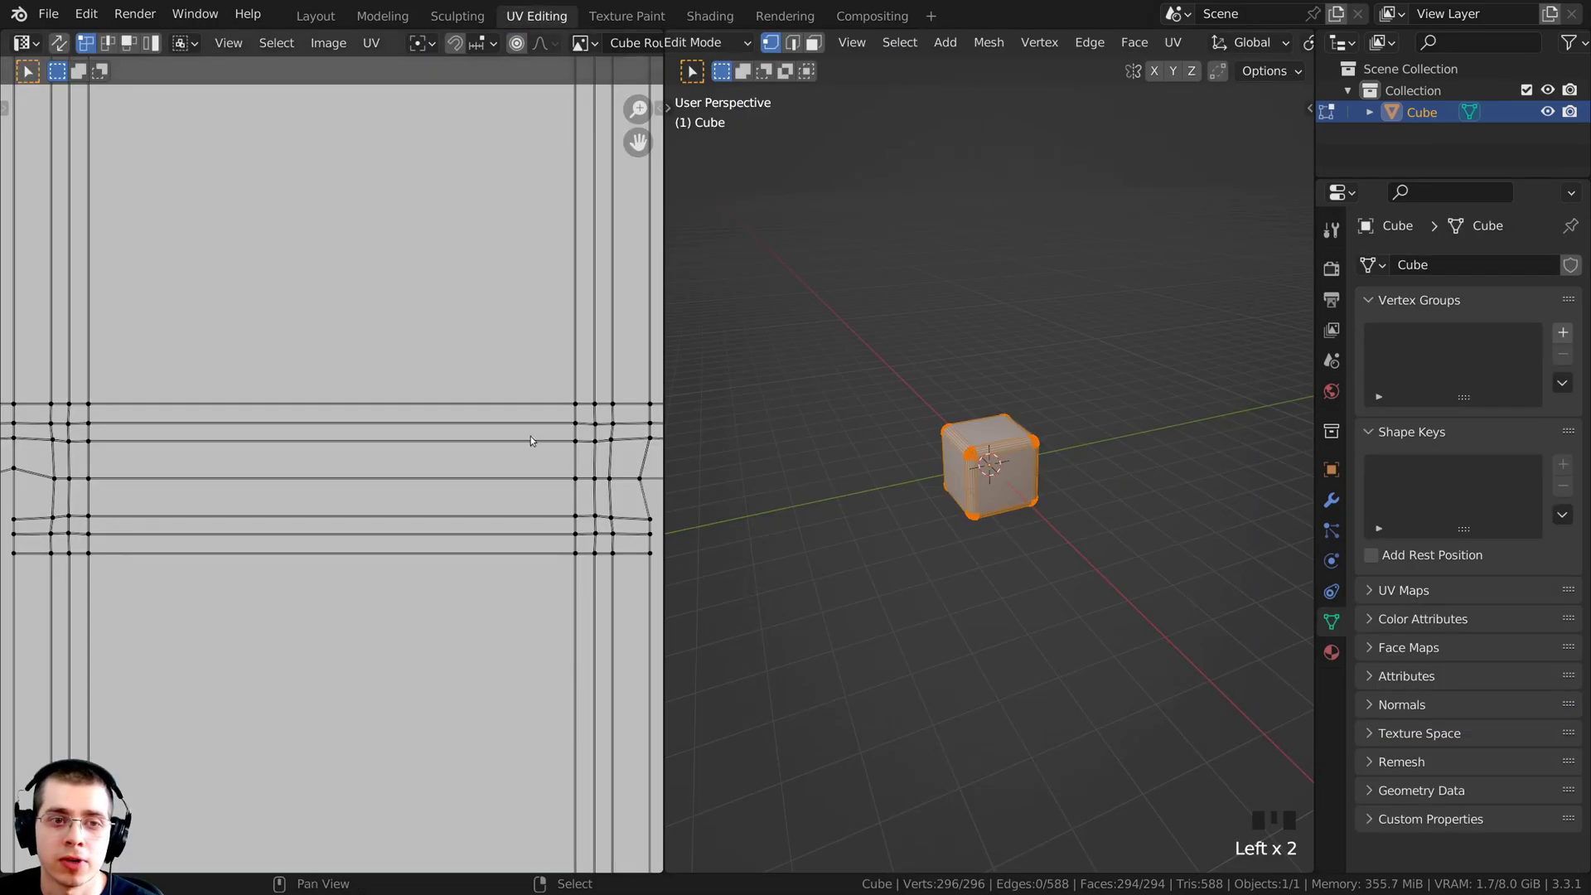
scroll(518, 482, down, 2)
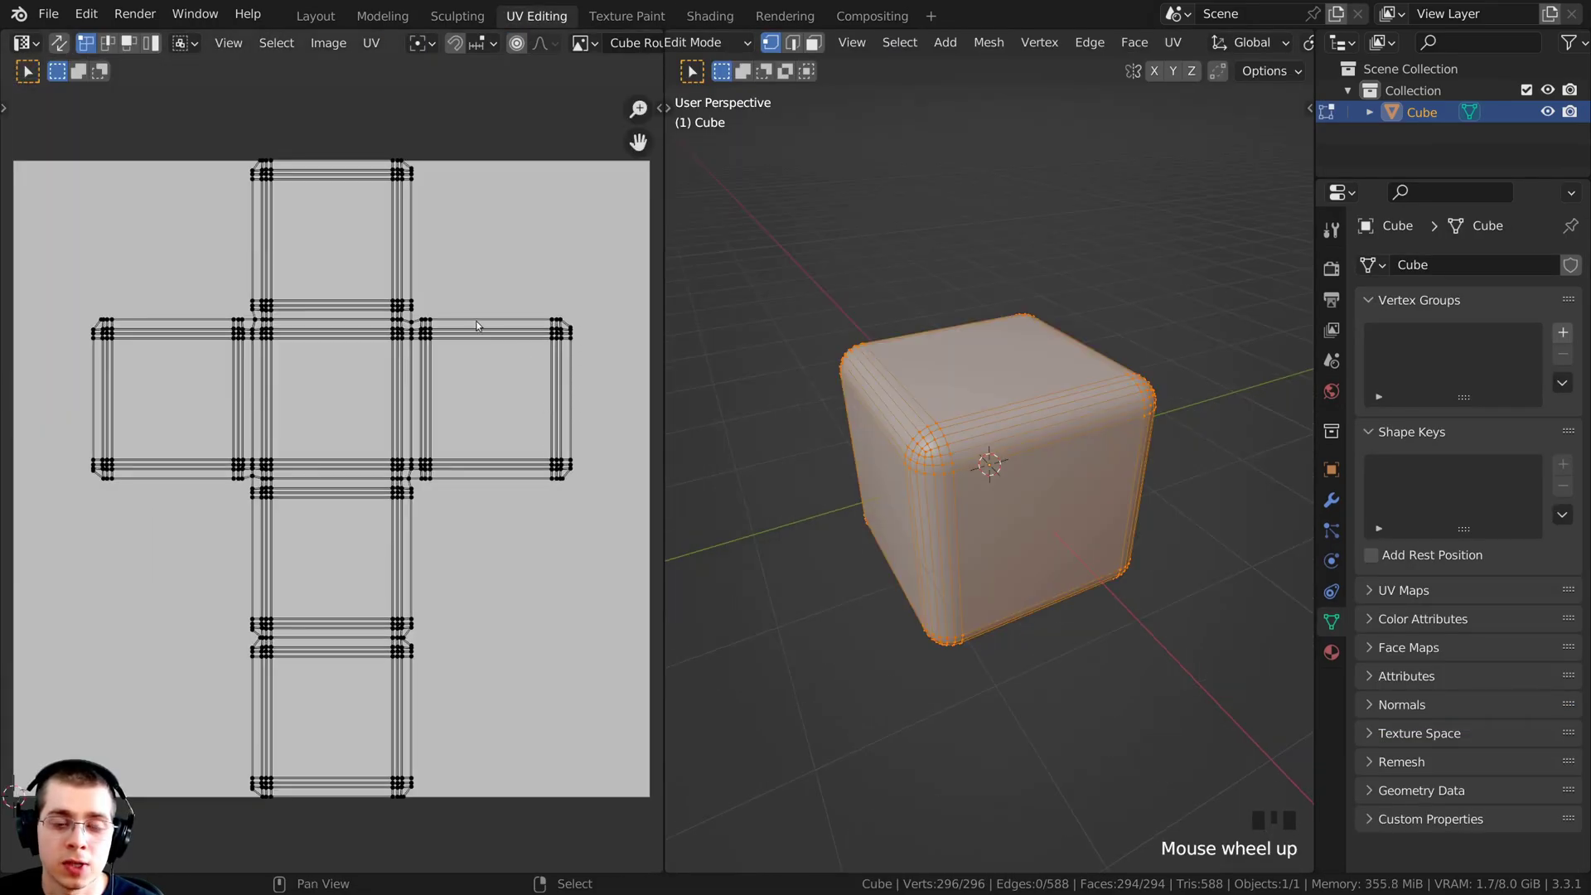
middle_drag(484, 375, 487, 393)
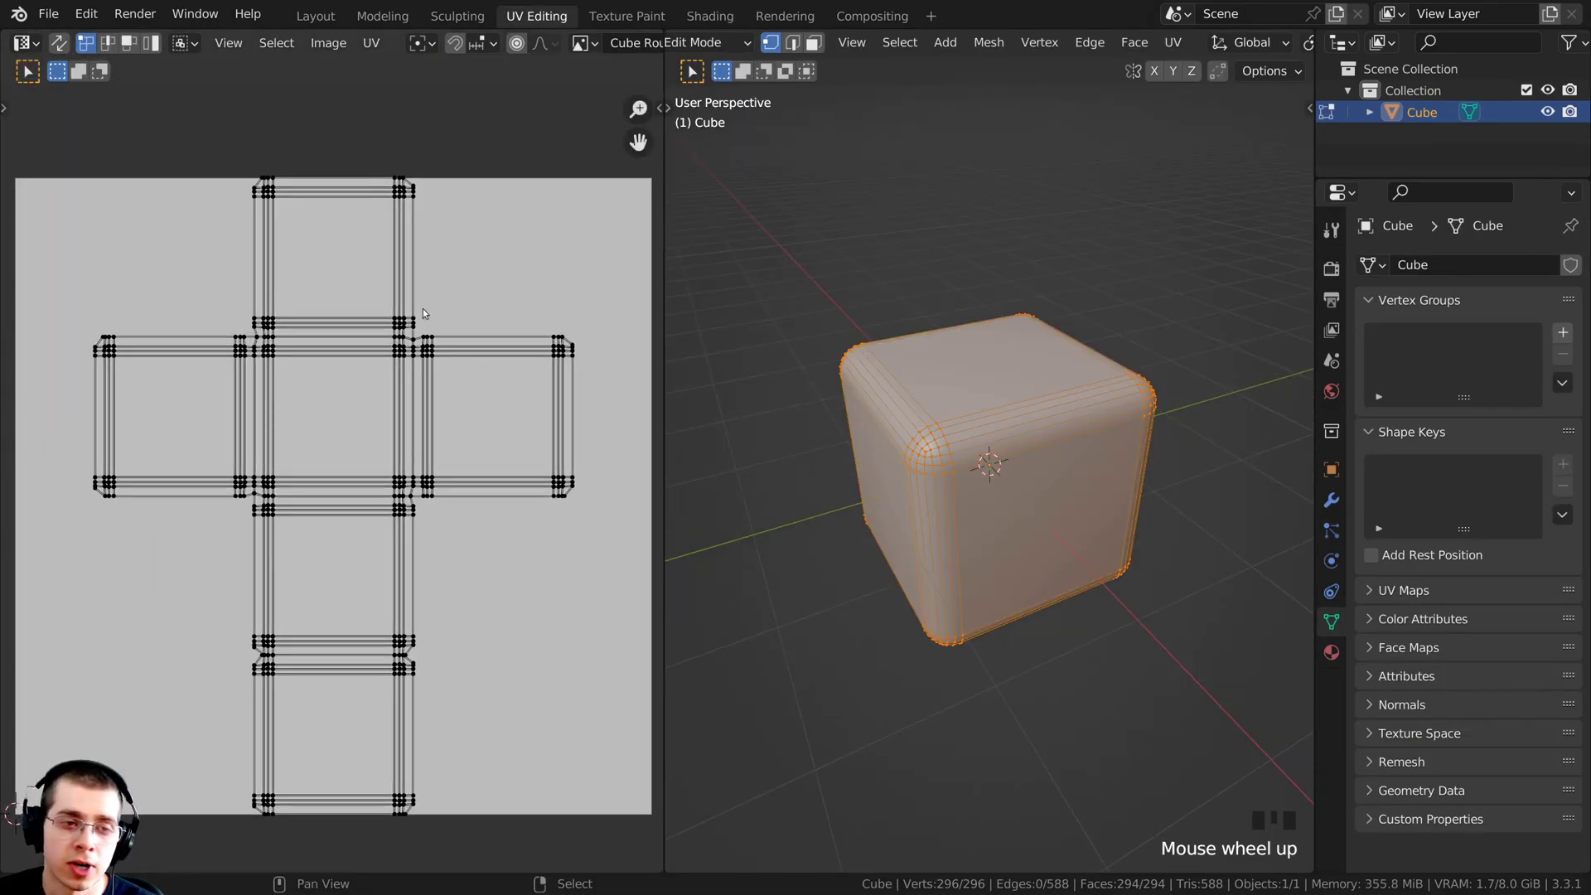
scroll(924, 387, up, 2)
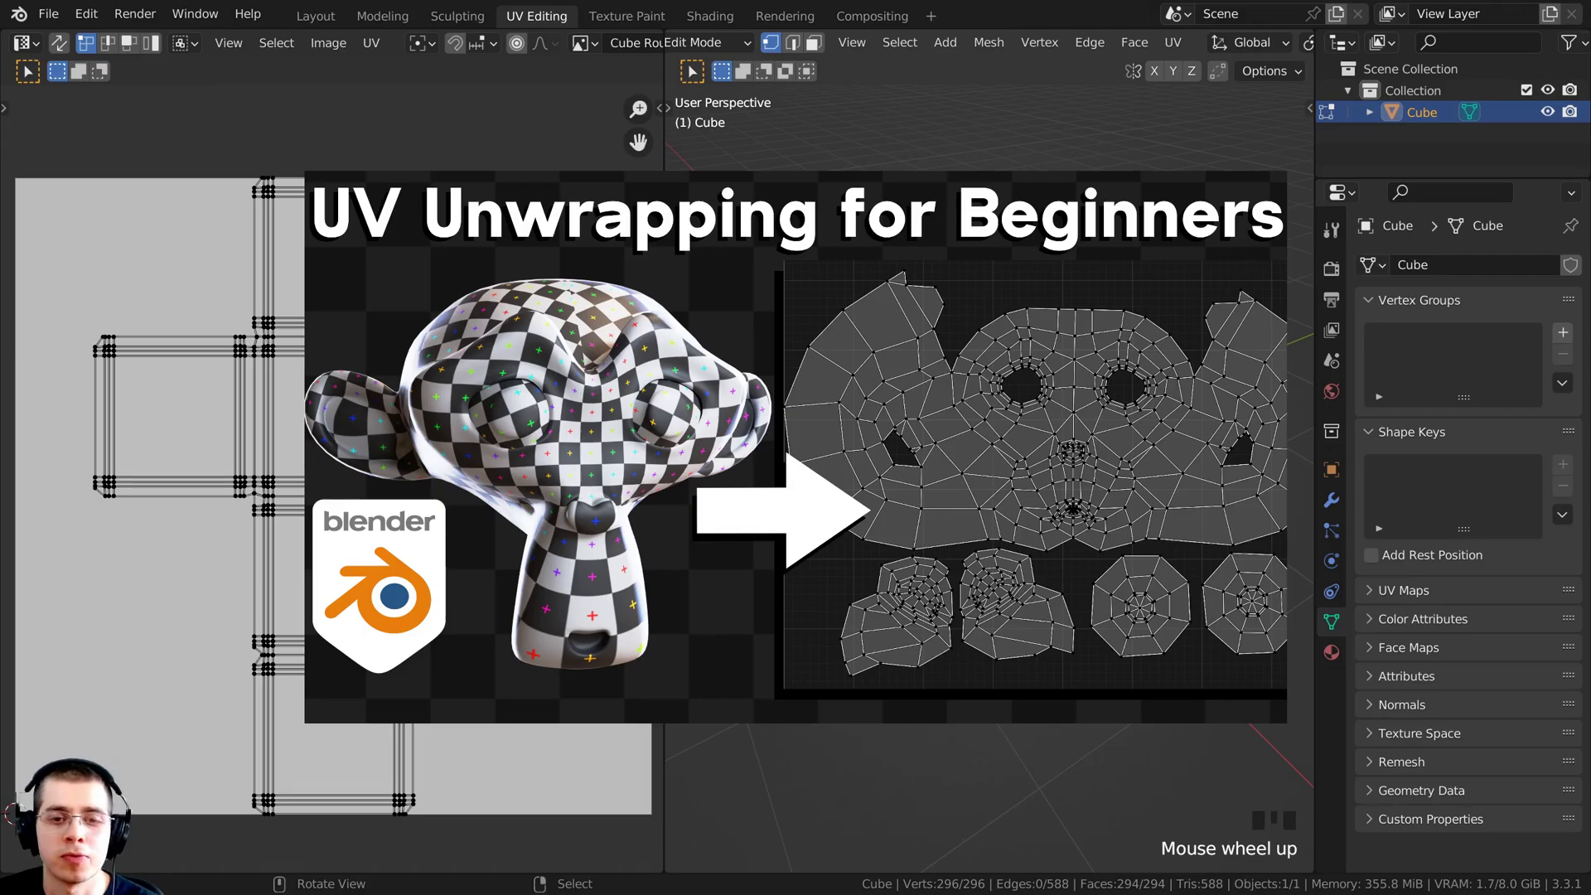
middle_drag(923, 387, 942, 388)
key(a)
key(a)
key(a)
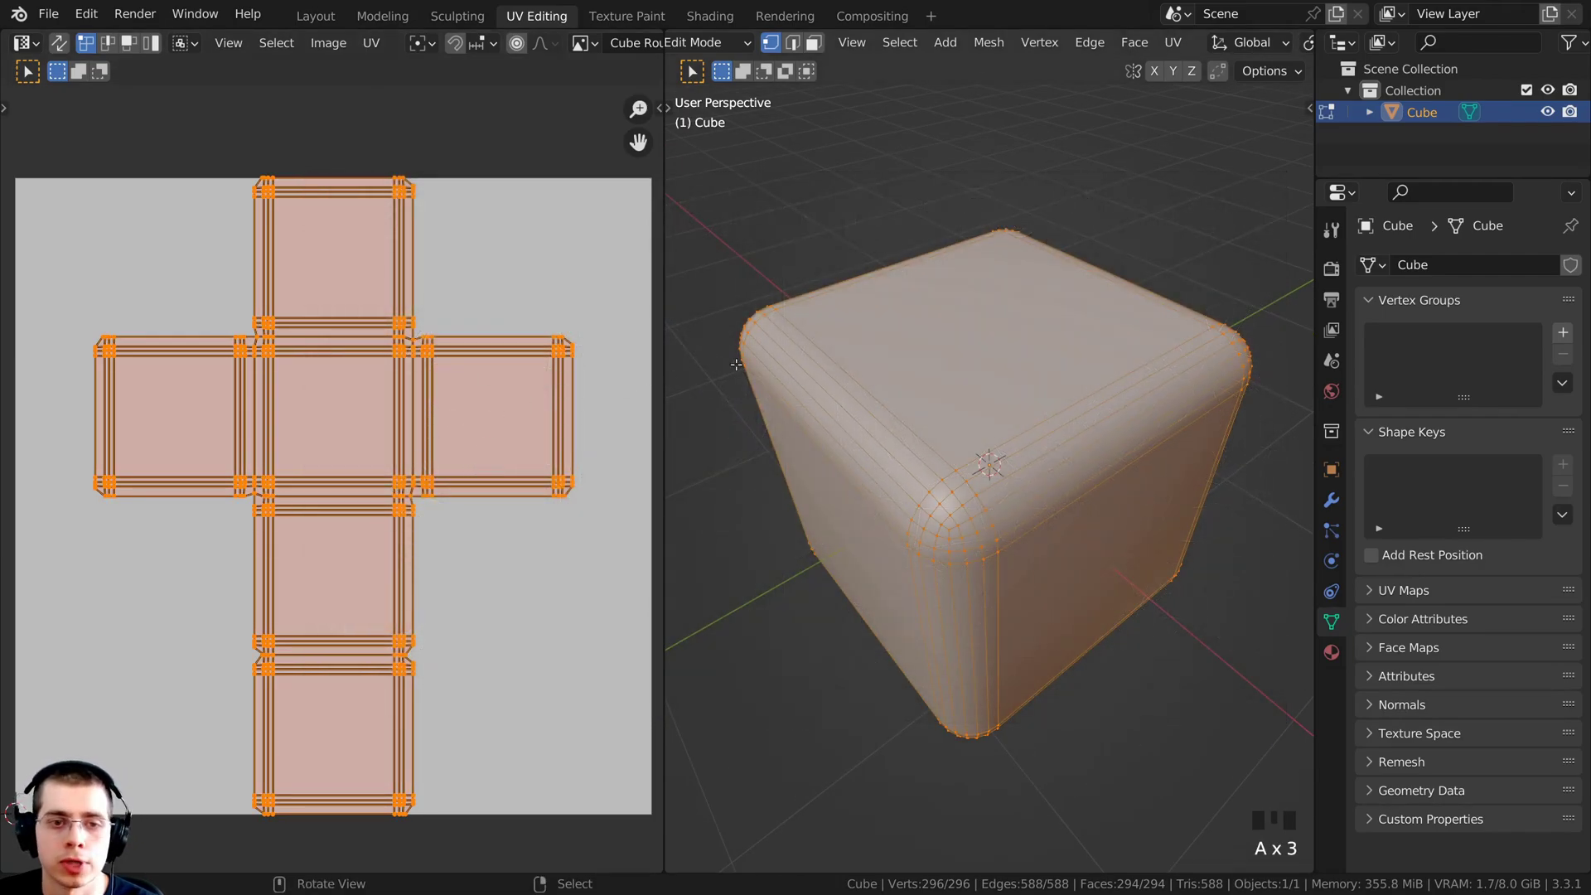
middle_drag(763, 343, 788, 323)
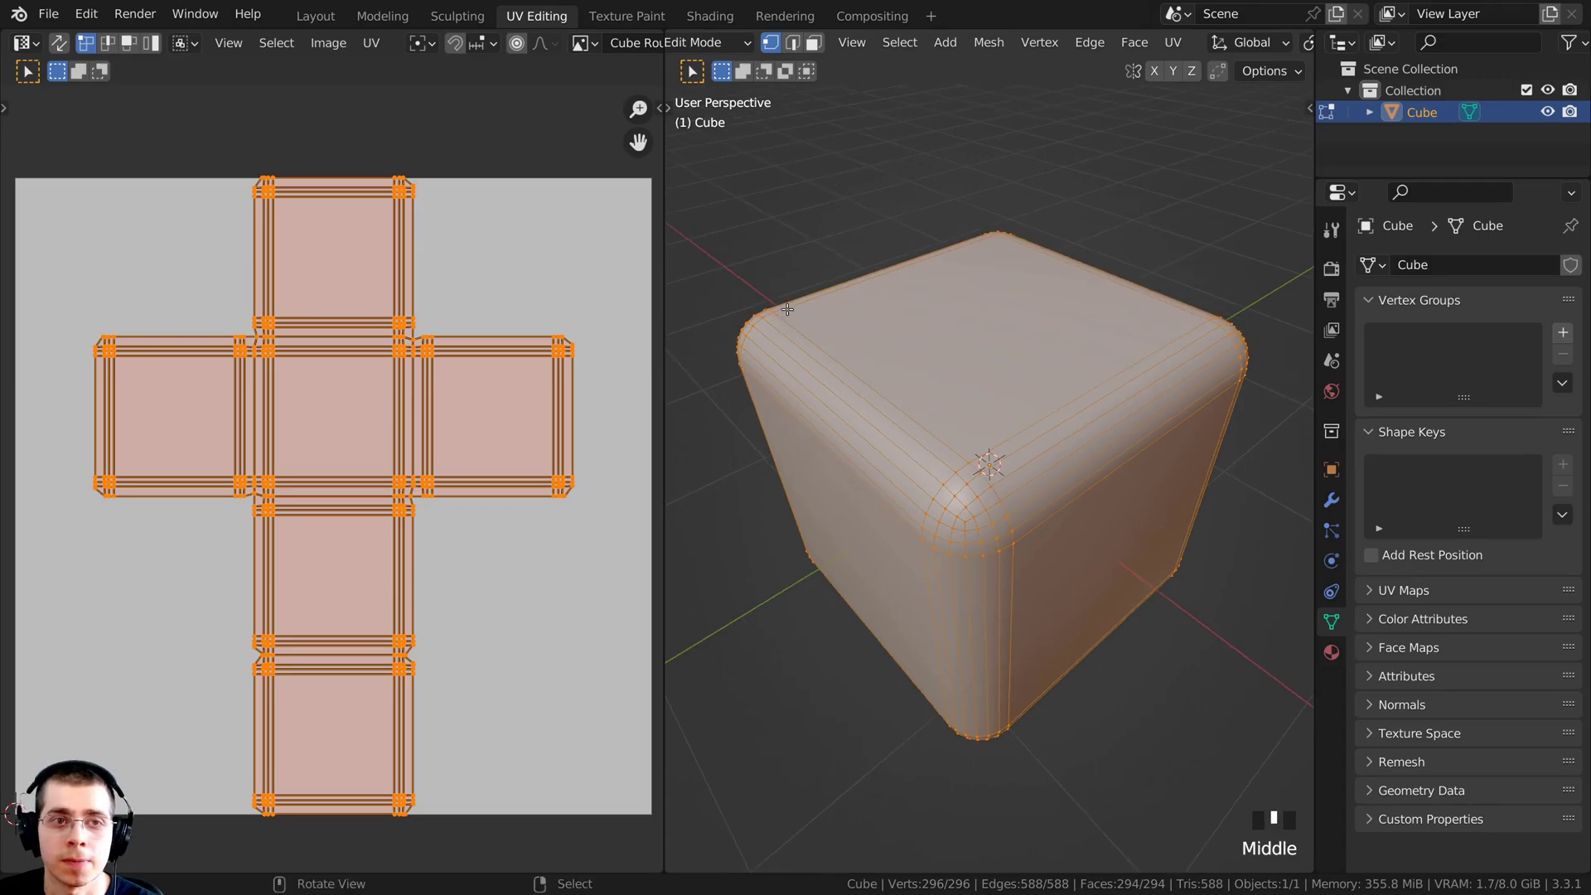
- Switch to the Texture Paint workspace with the cube in Texture Paint mode, and bring the whole UV layout into view
click(618, 21)
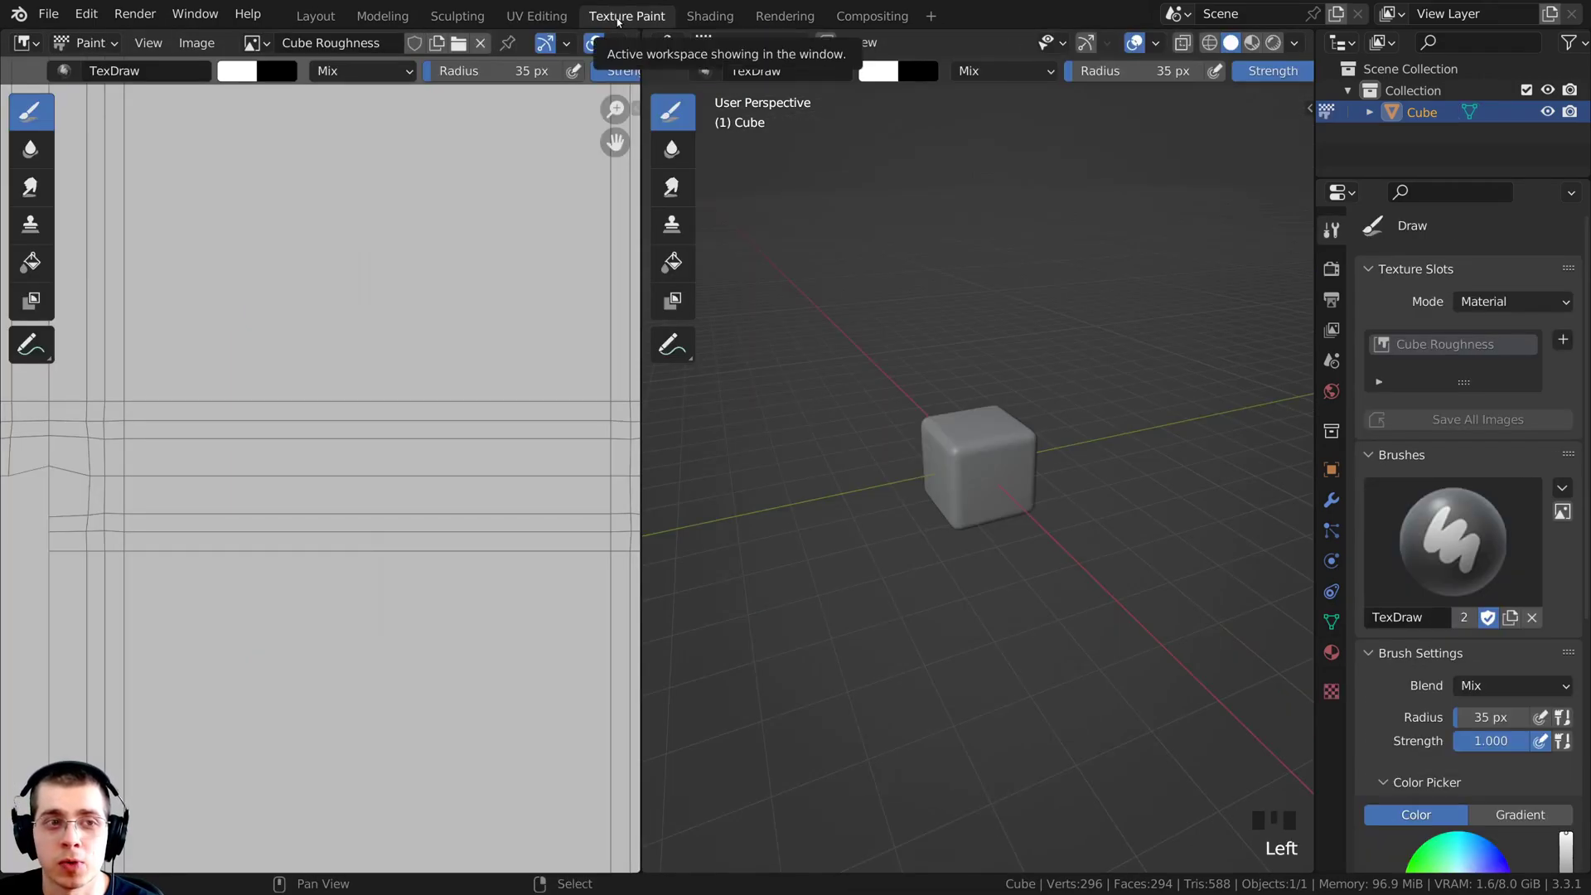
scroll(935, 323, up, 4)
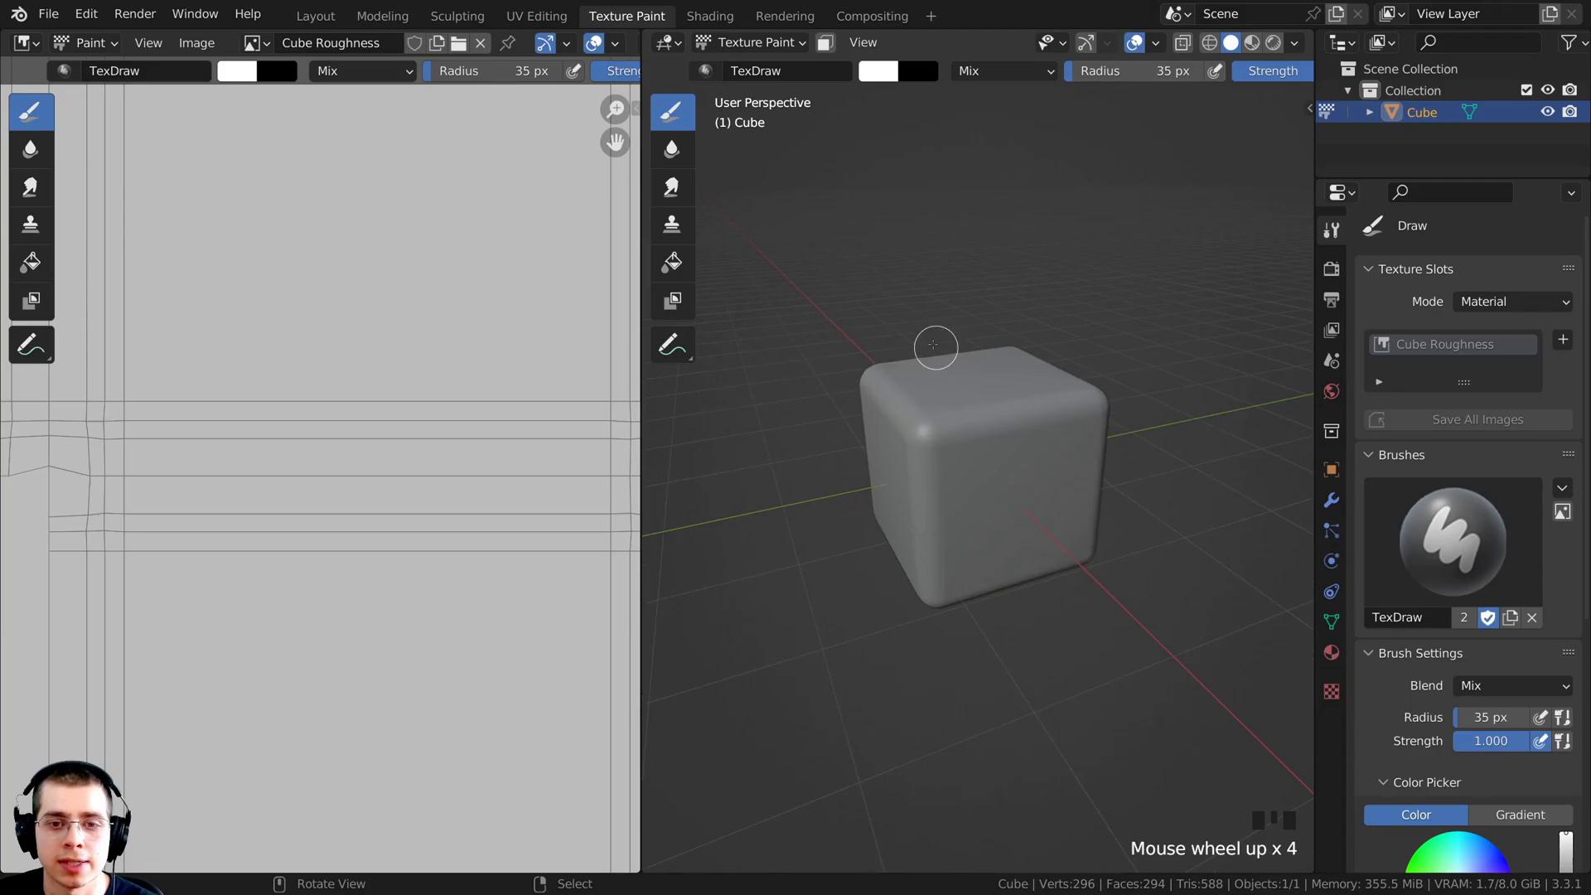
click(750, 42)
click(773, 196)
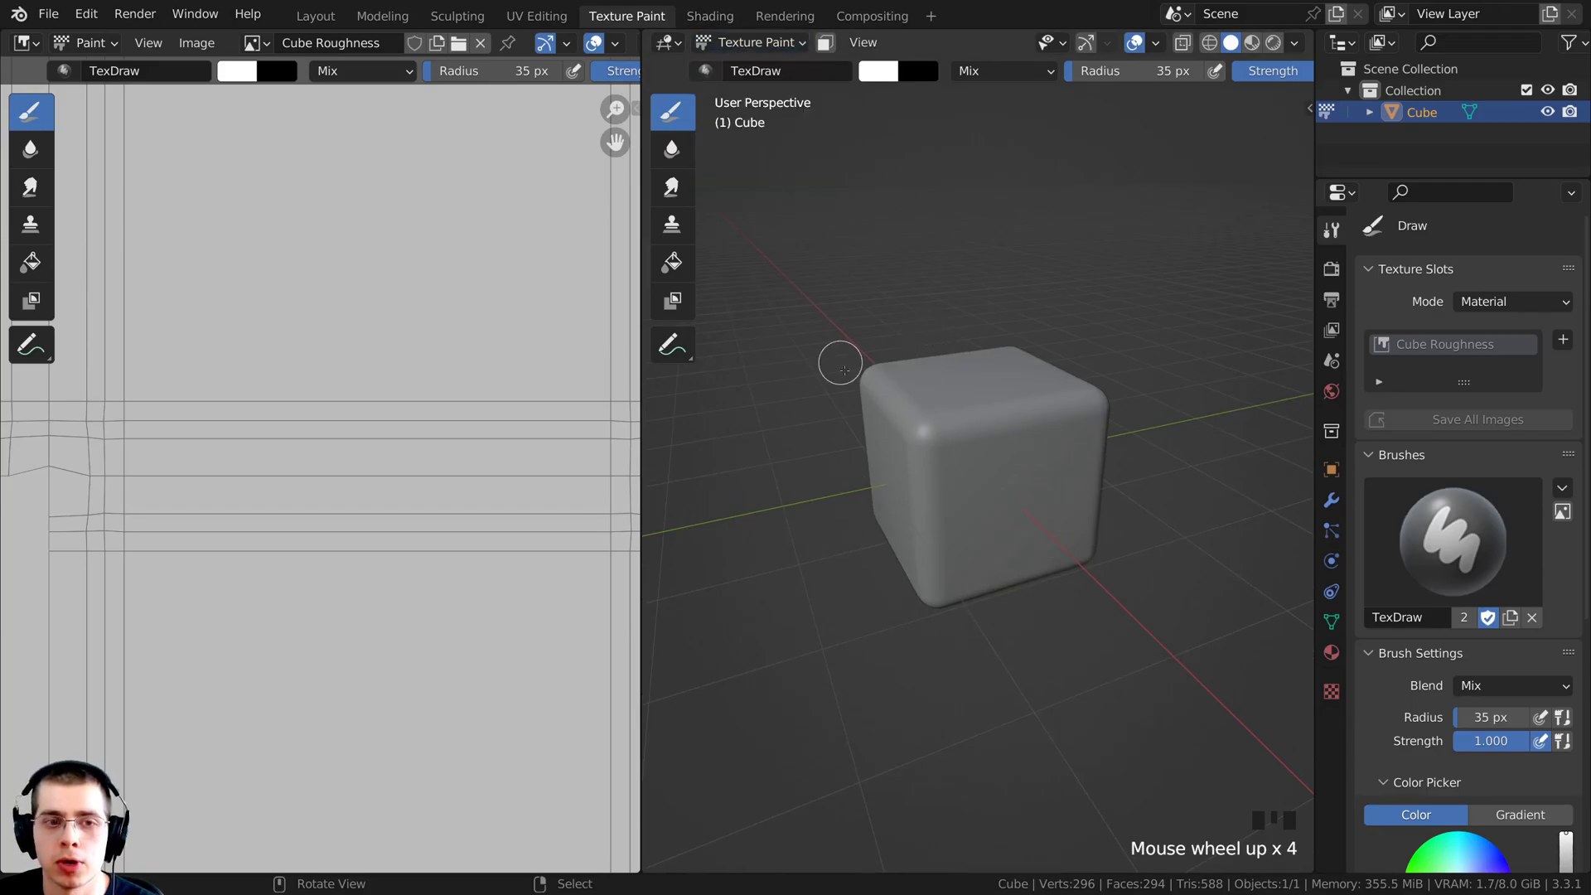
middle_drag(728, 371, 754, 405)
scroll(543, 390, down, 5)
scroll(543, 389, down, 2)
scroll(365, 428, up, 1)
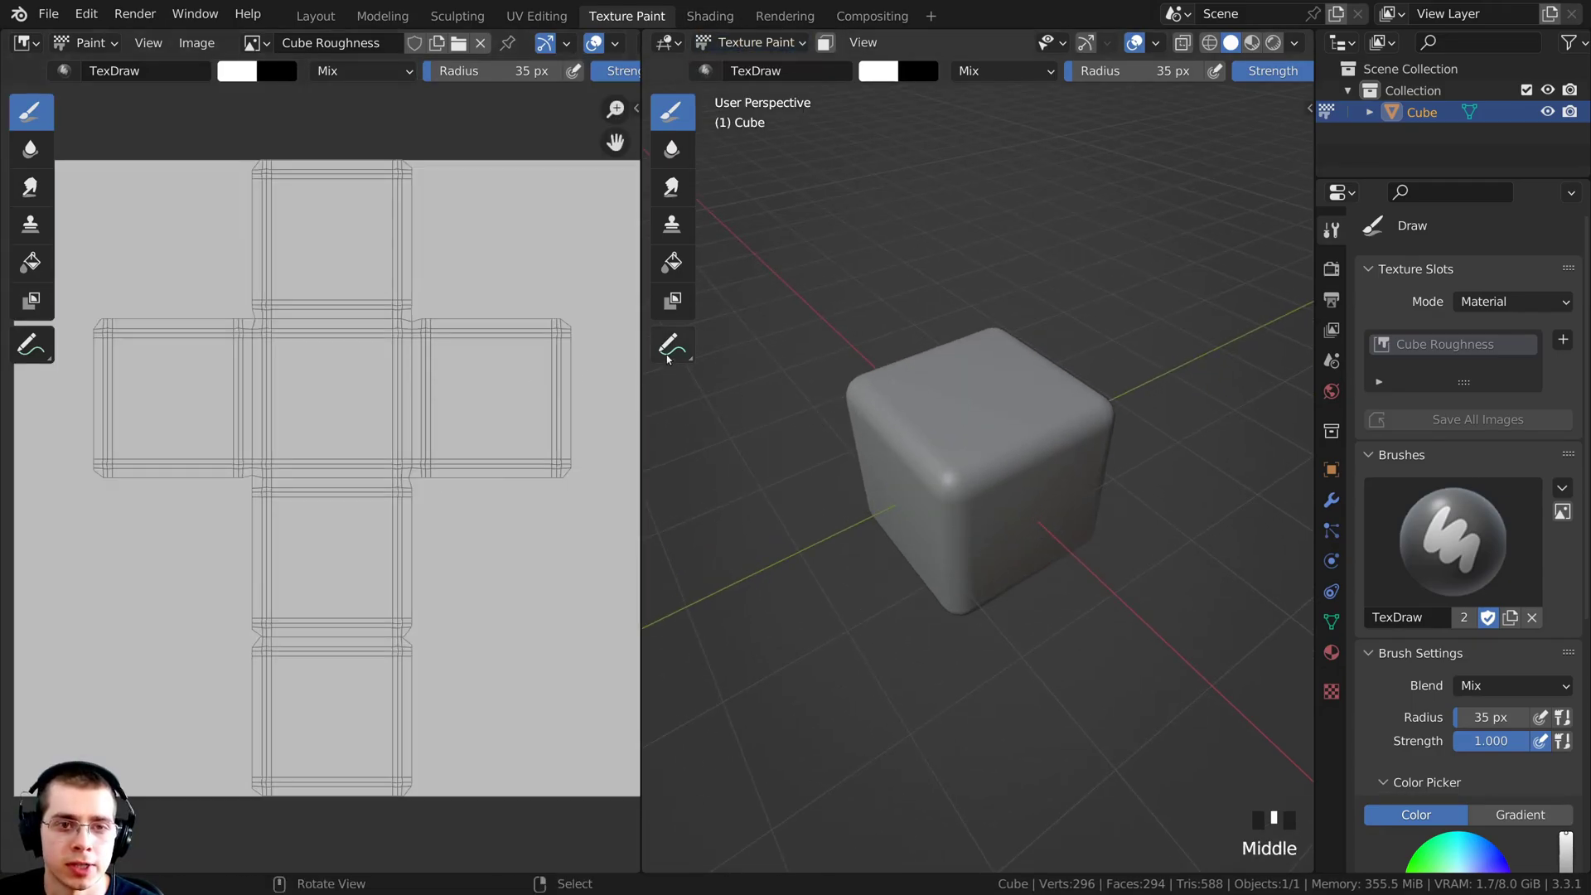
- Shrink the image editor to a thin strip so the 3D viewport fills most of the workspace
drag(643, 321, 48, 322)
middle_drag(497, 348, 554, 356)
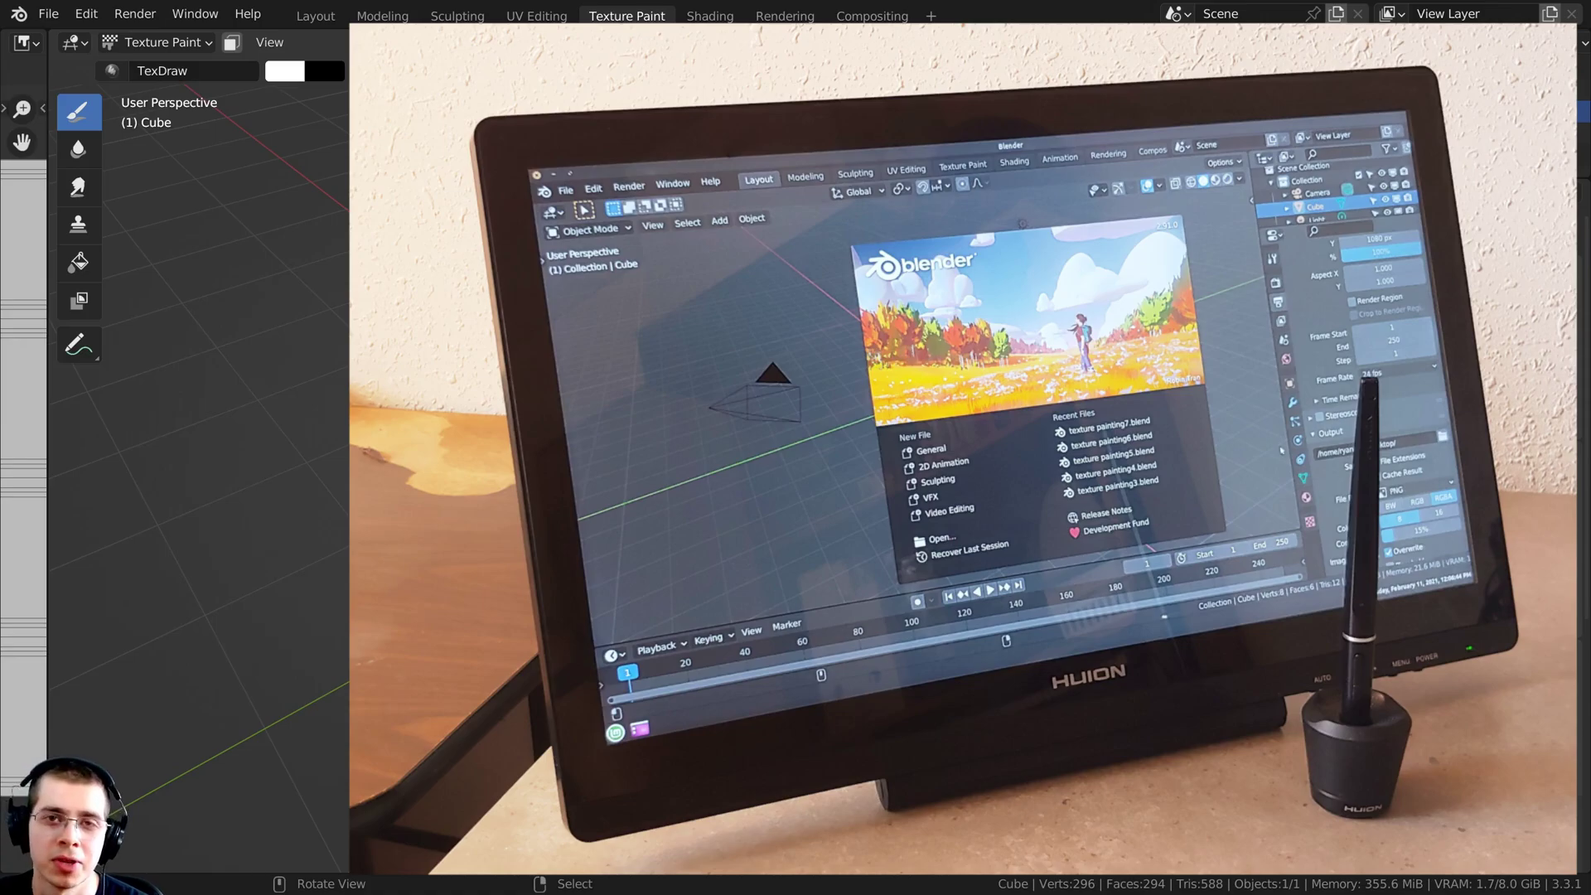
middle_drag(555, 356, 645, 330)
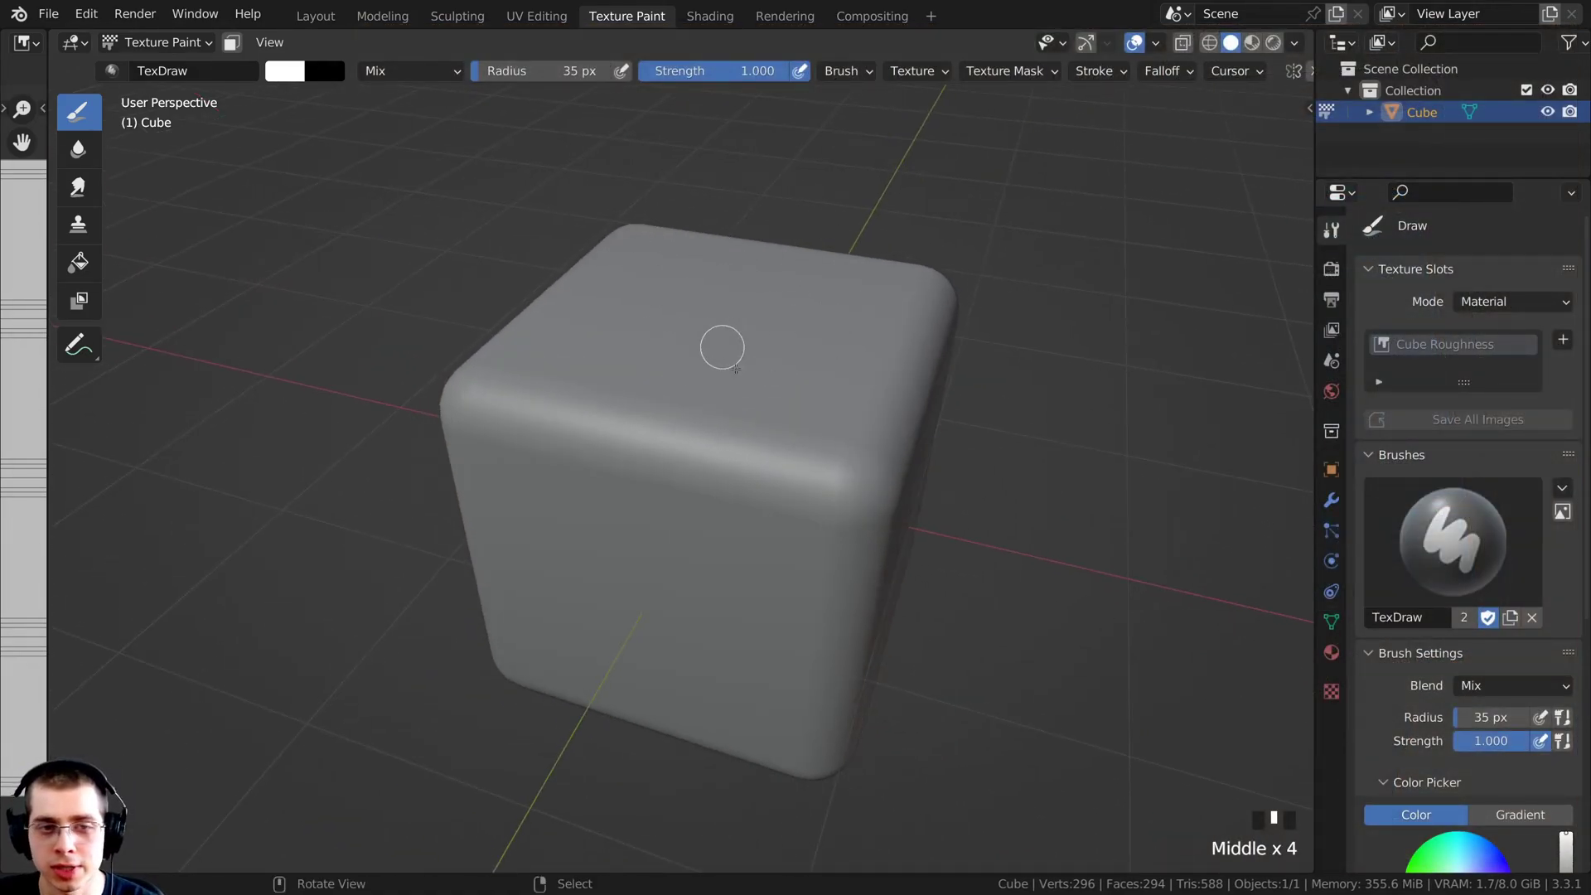
- Shade the viewport in Material Preview and adjust the strength of its environment lighting
key(z)
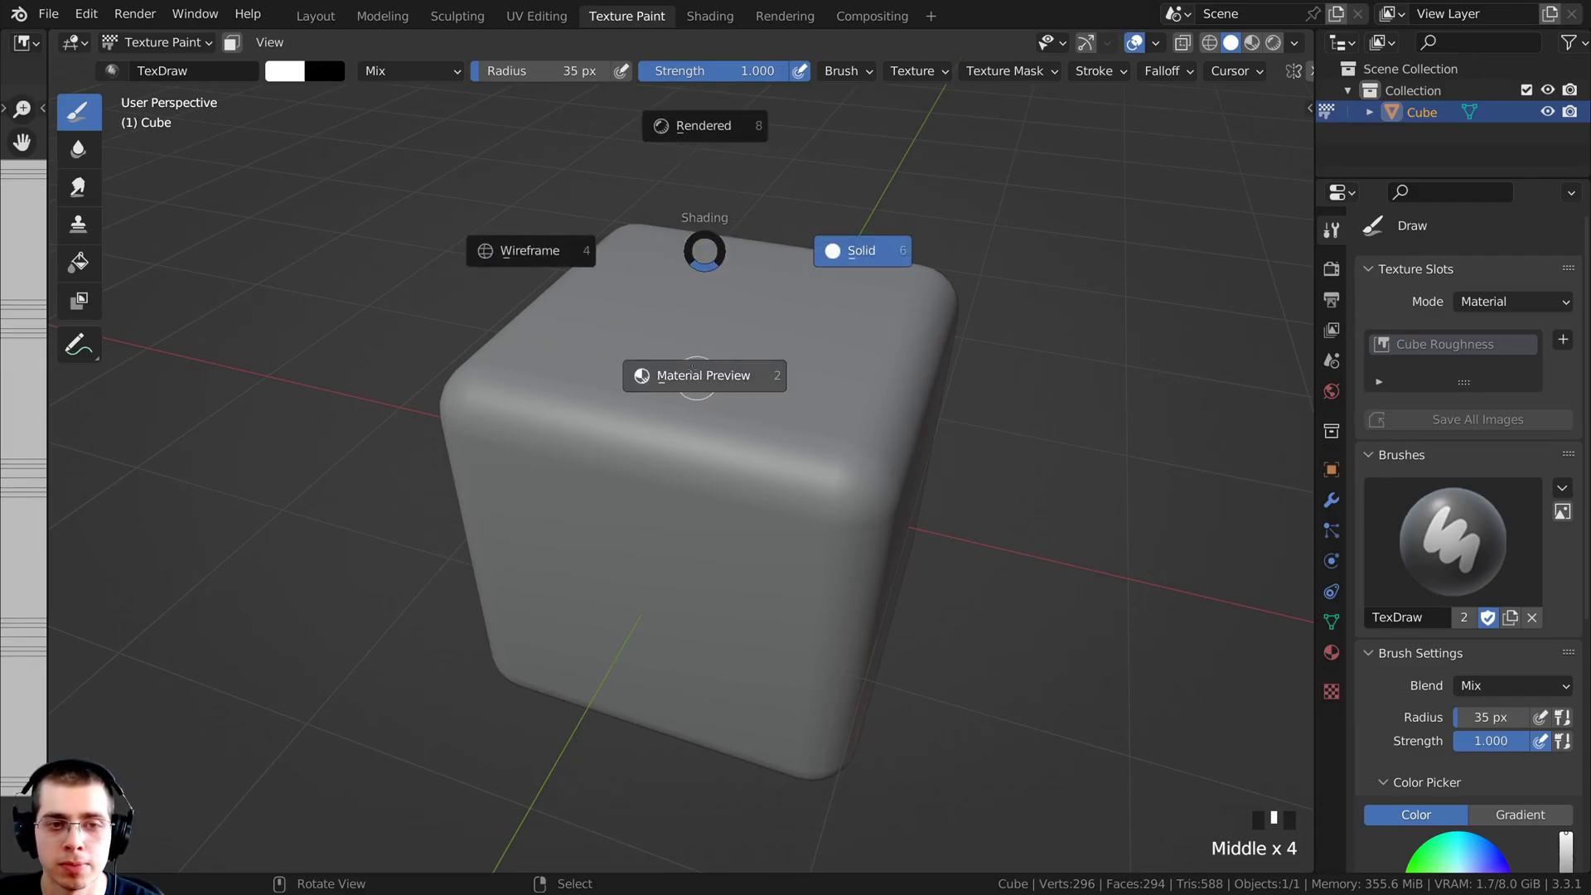
click(718, 385)
middle_drag(696, 373, 796, 385)
middle_drag(736, 391, 1186, 115)
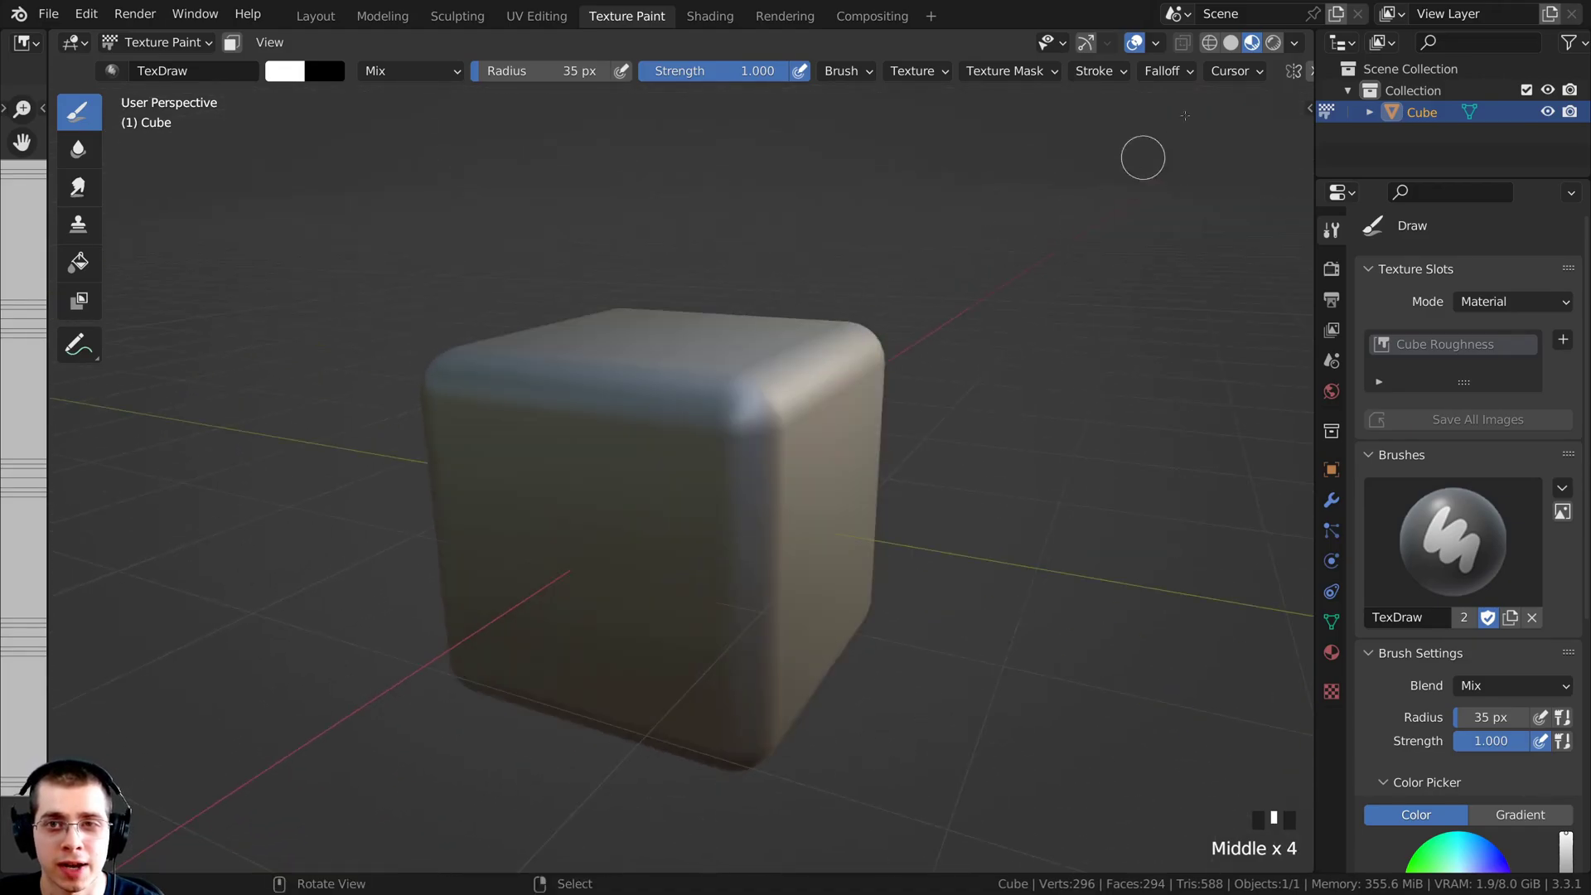
click(1294, 45)
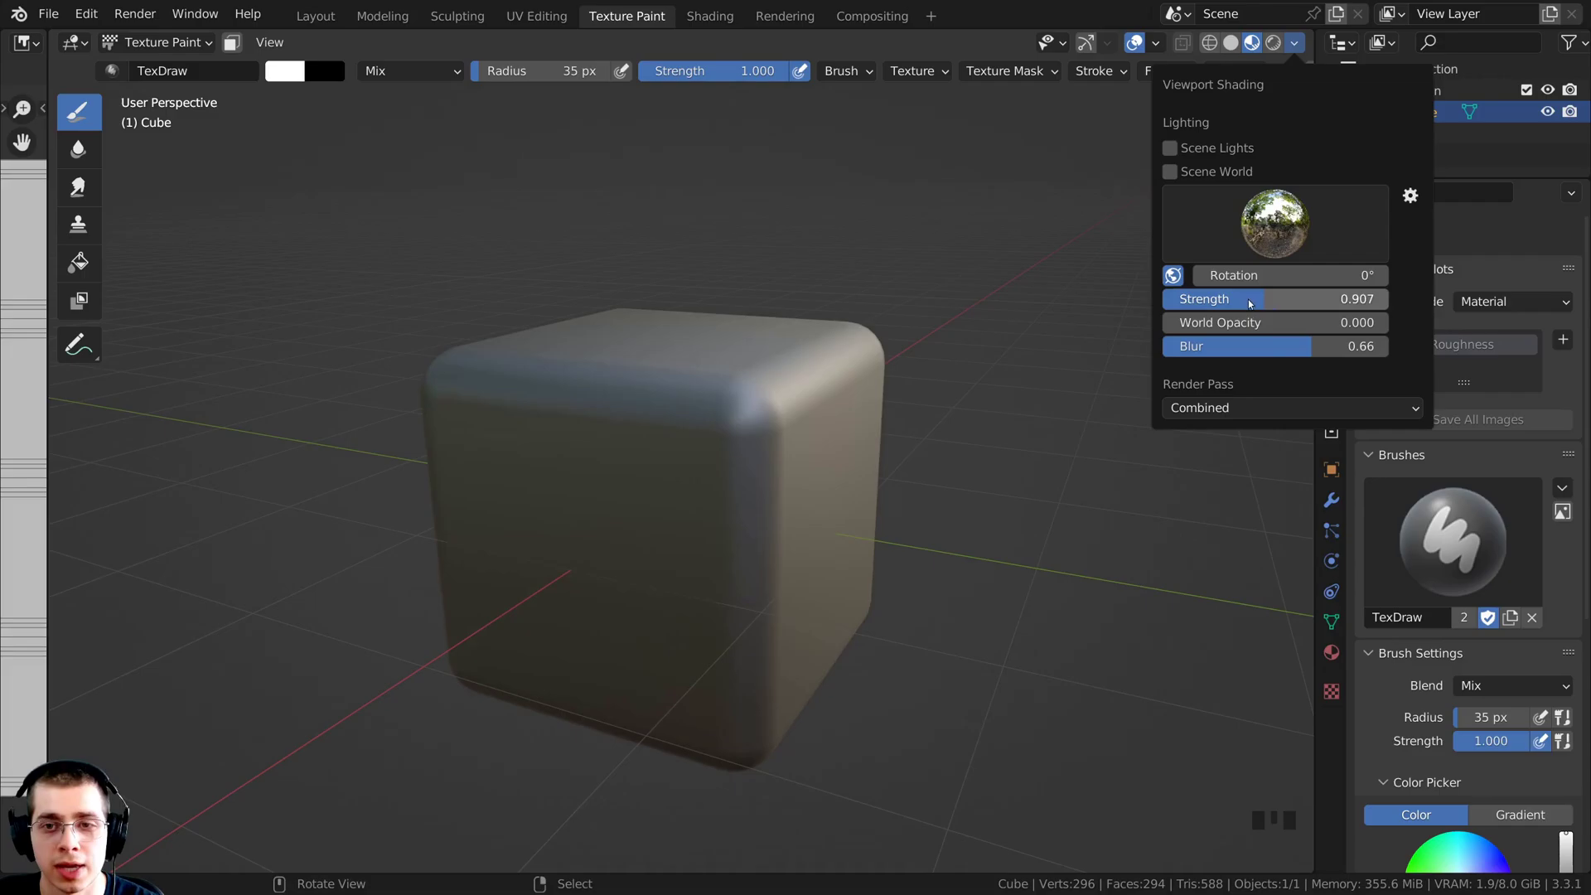
mouse_move(1251, 303)
mouse_down()
mouse_move(1291, 282)
mouse_move(1202, 278)
mouse_move(1252, 305)
mouse_up()
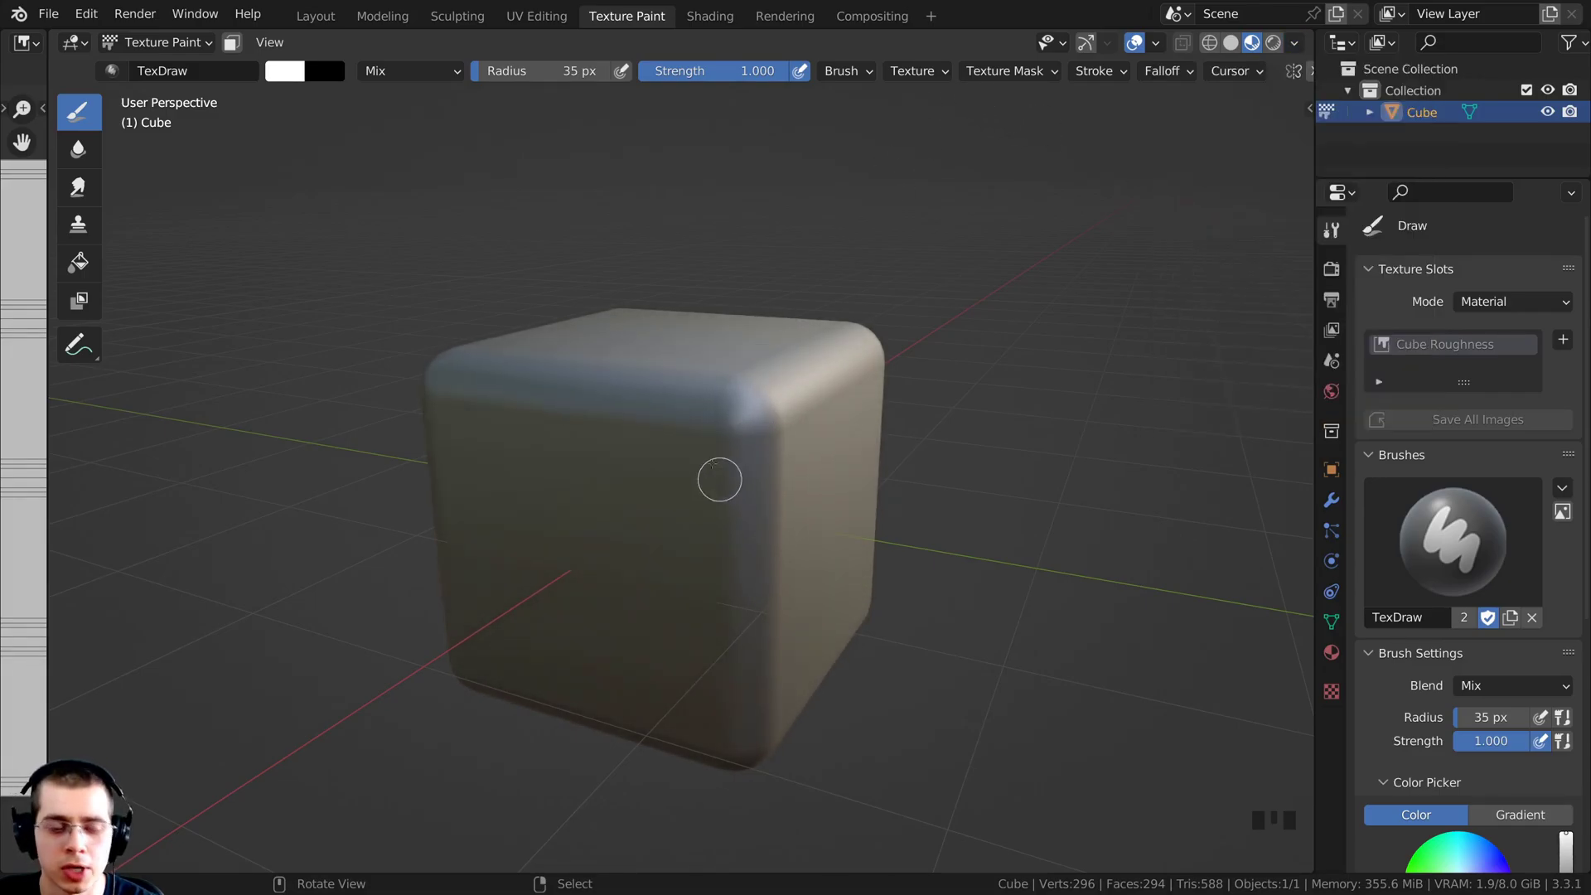
- Check the cube in Rendered shading, and return the viewport to Material Preview
key(z)
click(668, 286)
mouse_move(669, 290)
middle_down()
mouse_move(720, 424)
mouse_move(690, 335)
middle_up()
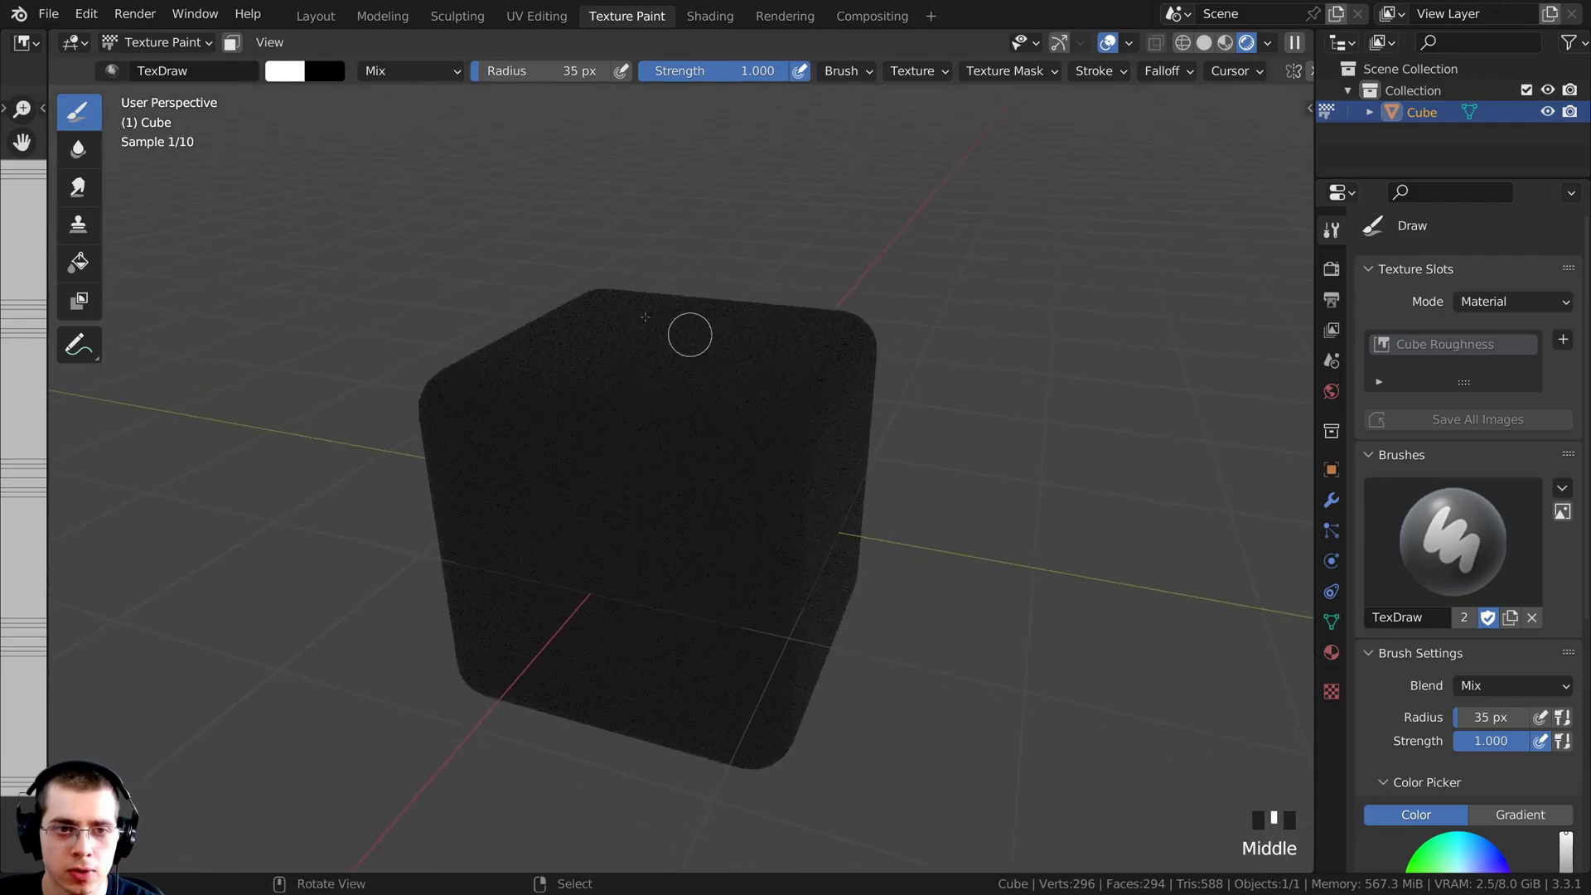
key(z)
click(708, 517)
- Set up the white TexDraw brush with a radius of 96 px and a strength of 0.496
mouse_move(708, 517)
ctrl+middle_down()
mouse_move(689, 465)
mouse_move(871, 441)
mouse_move(772, 461)
mouse_move(291, 70)
ctrl+middle_up()
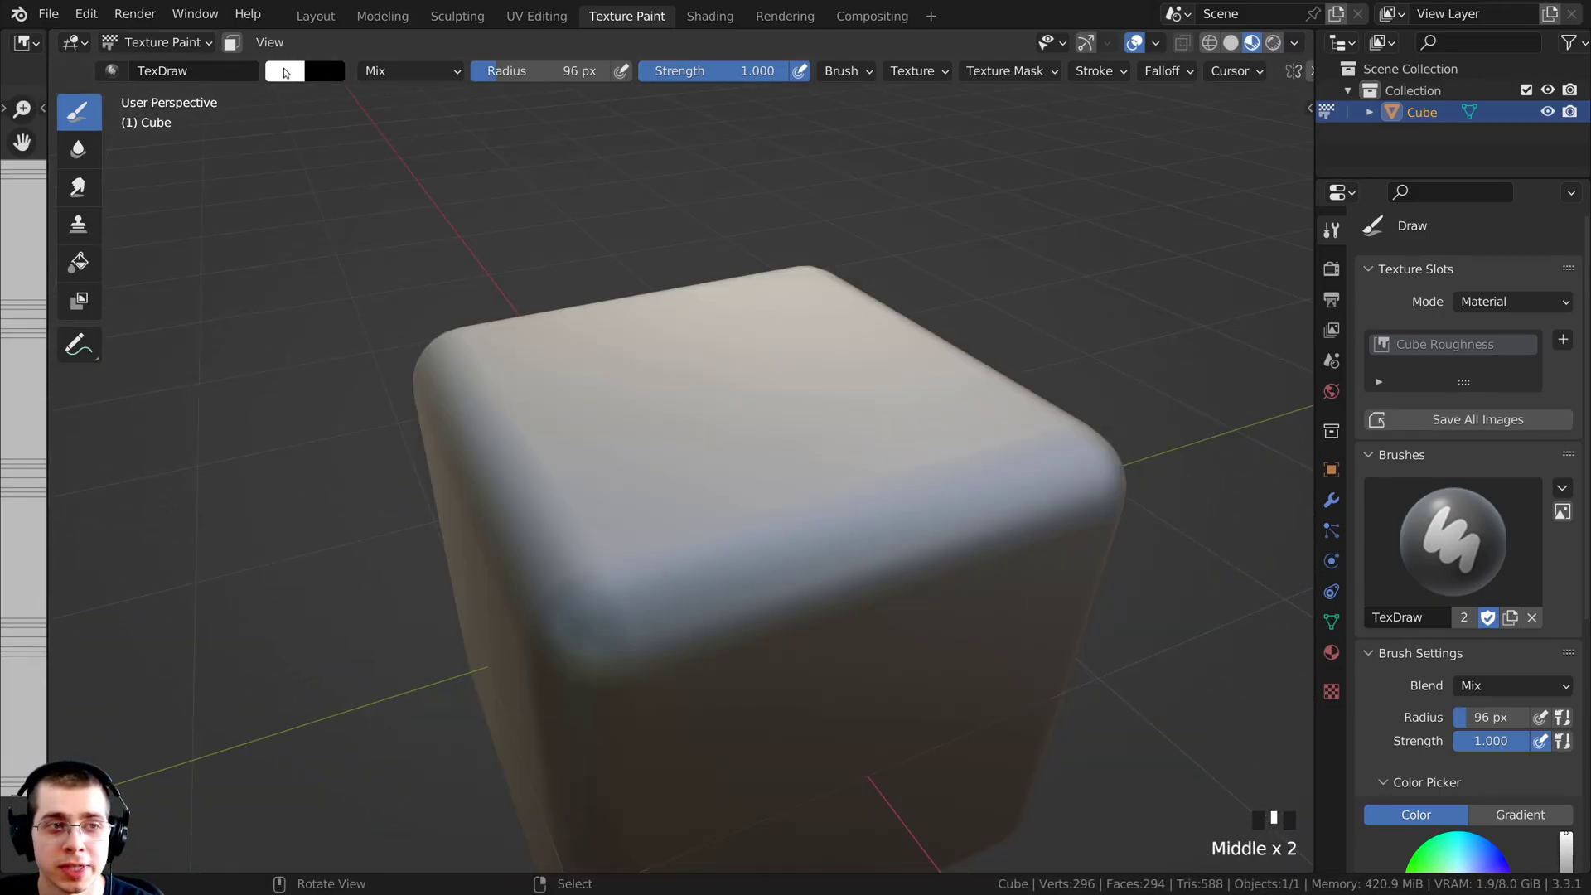
click(283, 72)
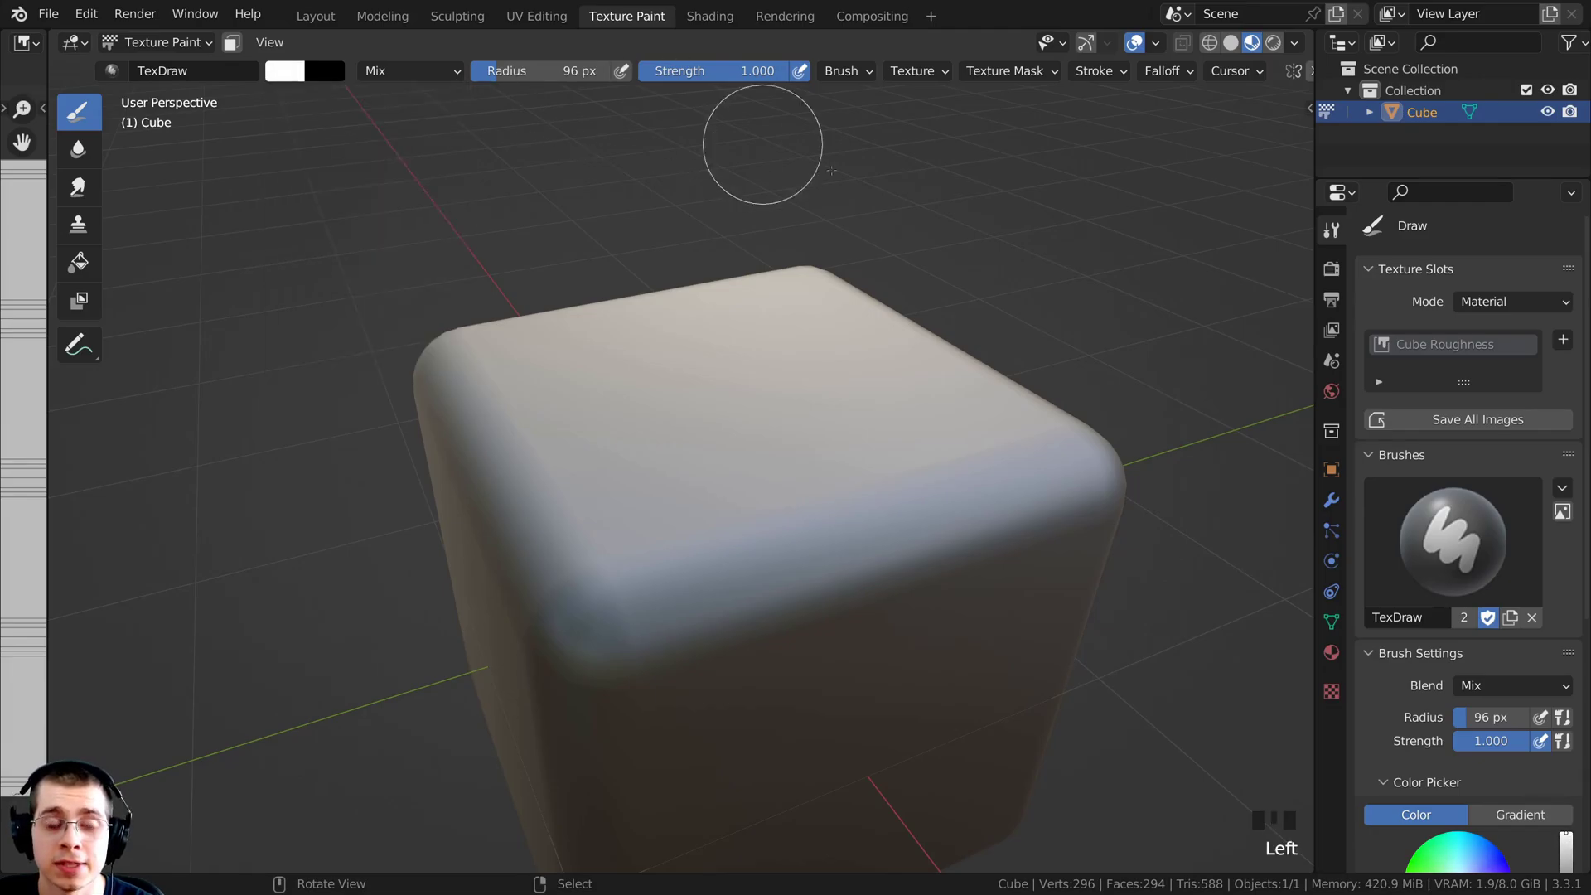
drag(738, 78, 684, 75)
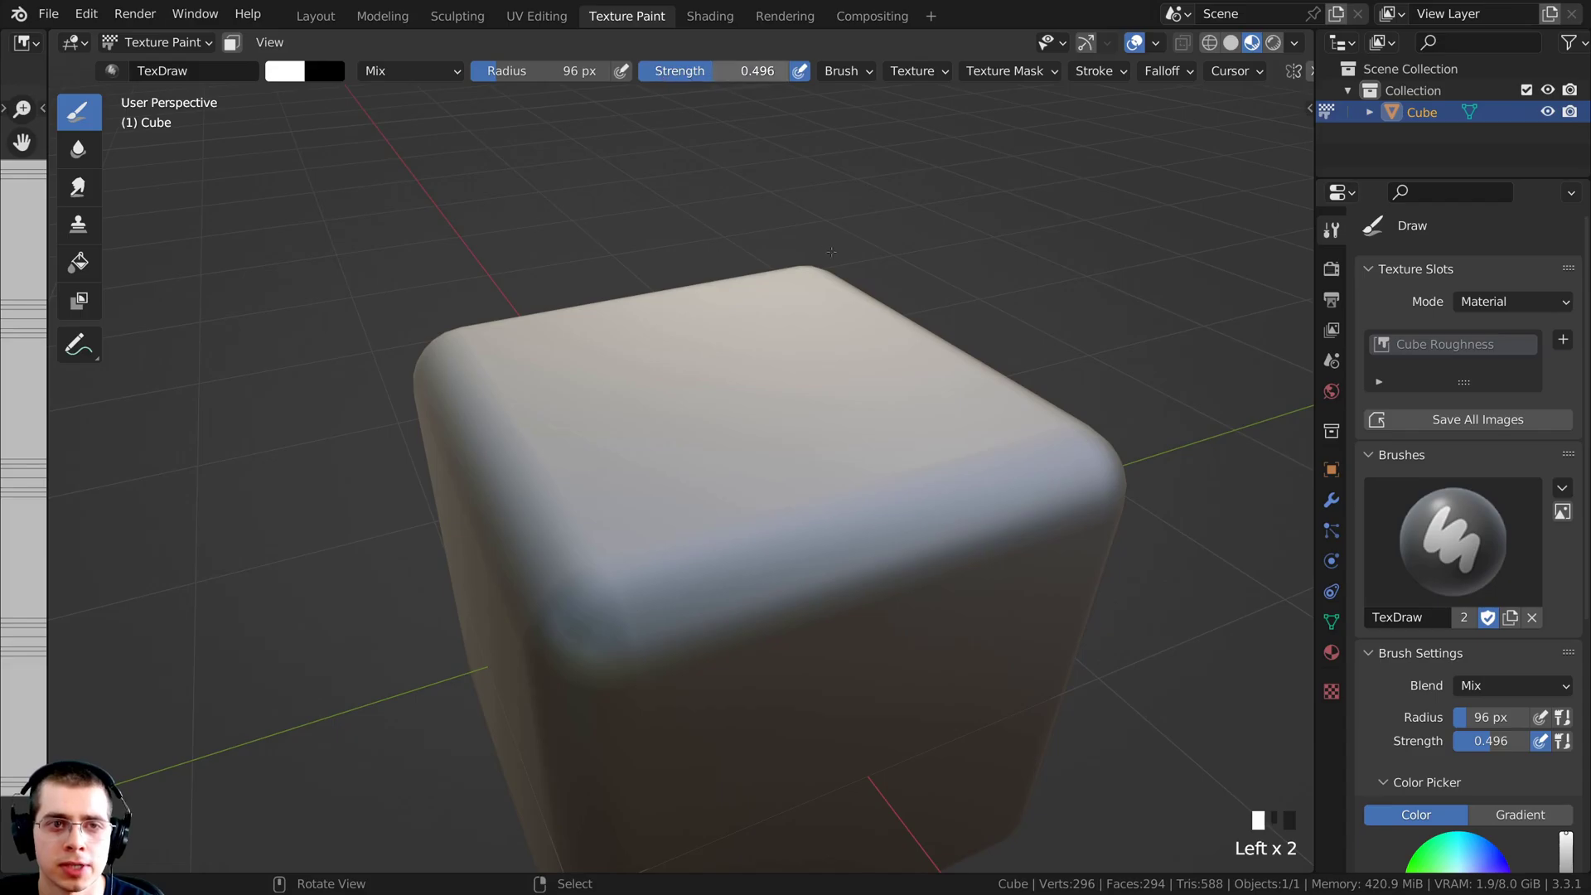
- Paint overlapping white strokes on the cube's top face to build up a rougher patch
mouse_move(868, 294)
ctrl+middle_down()
mouse_move(848, 259)
mouse_move(870, 381)
mouse_move(891, 382)
ctrl+middle_up()
mouse_move(838, 316)
mouse_down()
mouse_move(821, 301)
mouse_move(852, 356)
mouse_up()
mouse_move(853, 356)
mouse_down()
mouse_move(776, 305)
mouse_move(833, 382)
mouse_up()
drag(833, 382, 739, 359)
middle_drag(797, 333, 753, 269)
mouse_move(762, 295)
mouse_down()
mouse_move(788, 351)
mouse_move(733, 365)
mouse_up()
mouse_move(733, 365)
mouse_down()
mouse_move(709, 390)
mouse_move(703, 369)
mouse_up()
mouse_move(811, 310)
mouse_down()
mouse_move(828, 348)
mouse_move(829, 315)
mouse_move(835, 367)
mouse_up()
drag(812, 339, 800, 377)
mouse_move(787, 385)
mouse_down()
mouse_move(782, 423)
mouse_move(778, 396)
mouse_up()
middle_drag(800, 302, 827, 349)
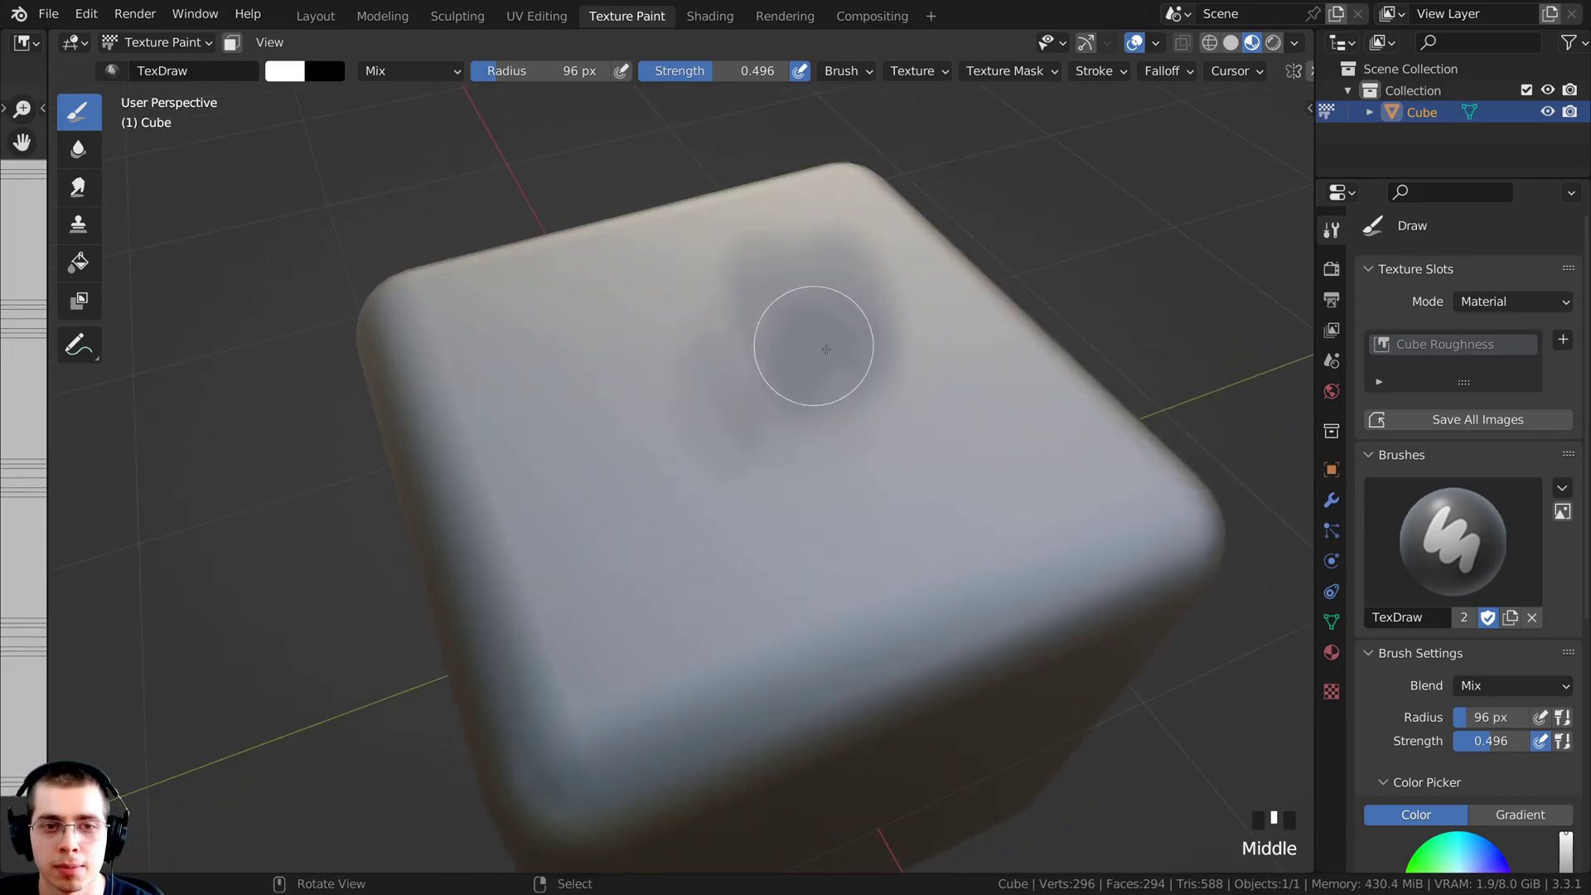
mouse_move(828, 356)
mouse_down()
mouse_move(749, 435)
mouse_move(800, 330)
mouse_move(738, 365)
mouse_up()
drag(744, 352, 736, 371)
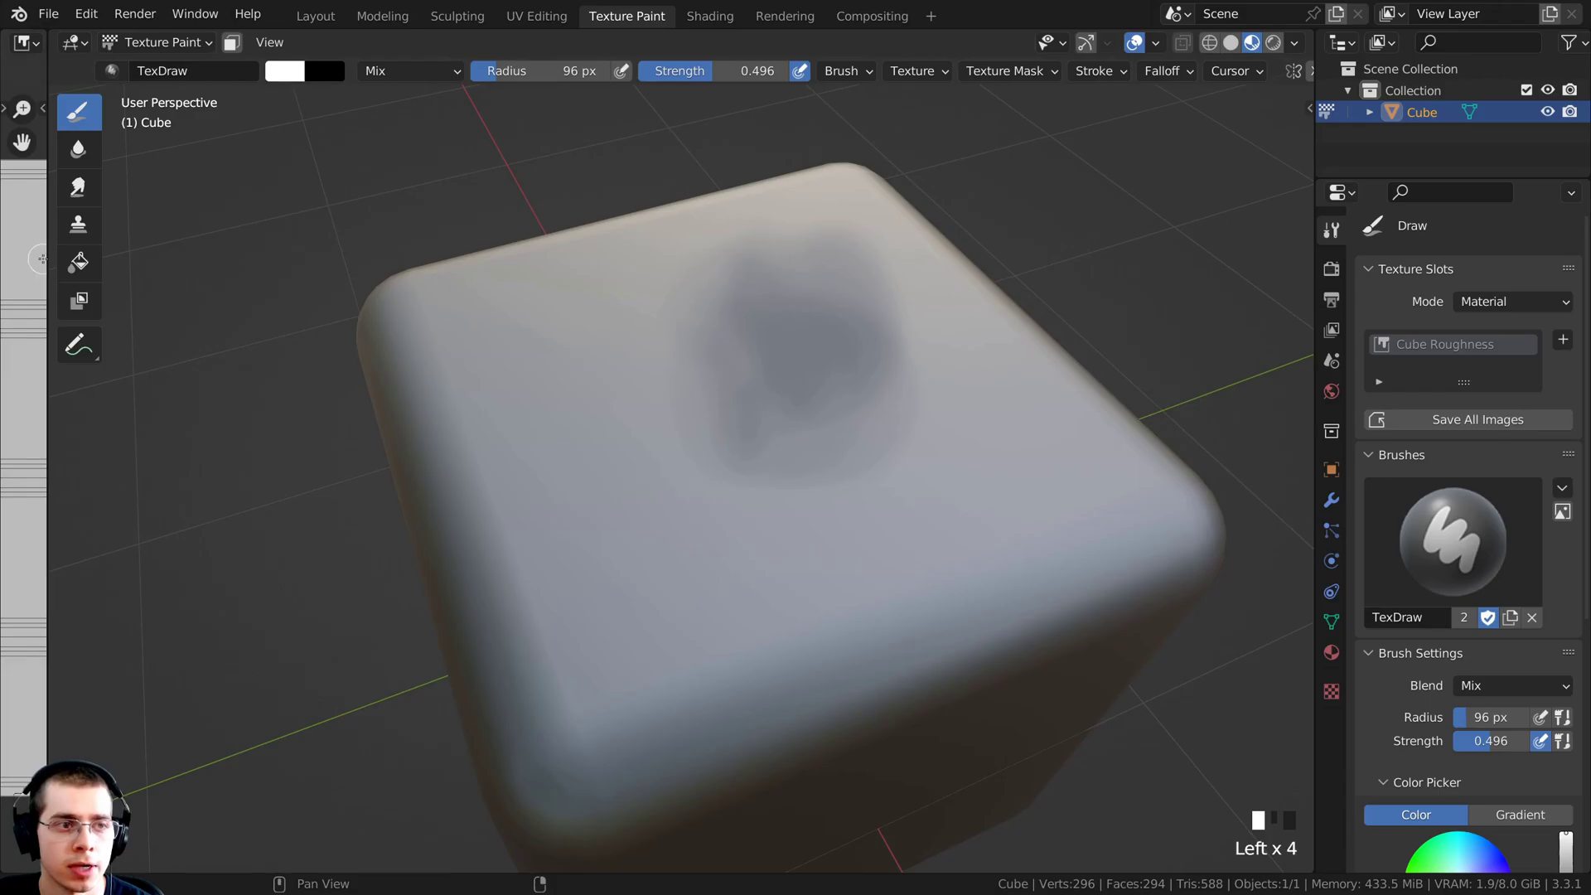
- Widen the image editor to show the painted UV island, and extend the white patch on the cube's top face
drag(42, 259, 741, 260)
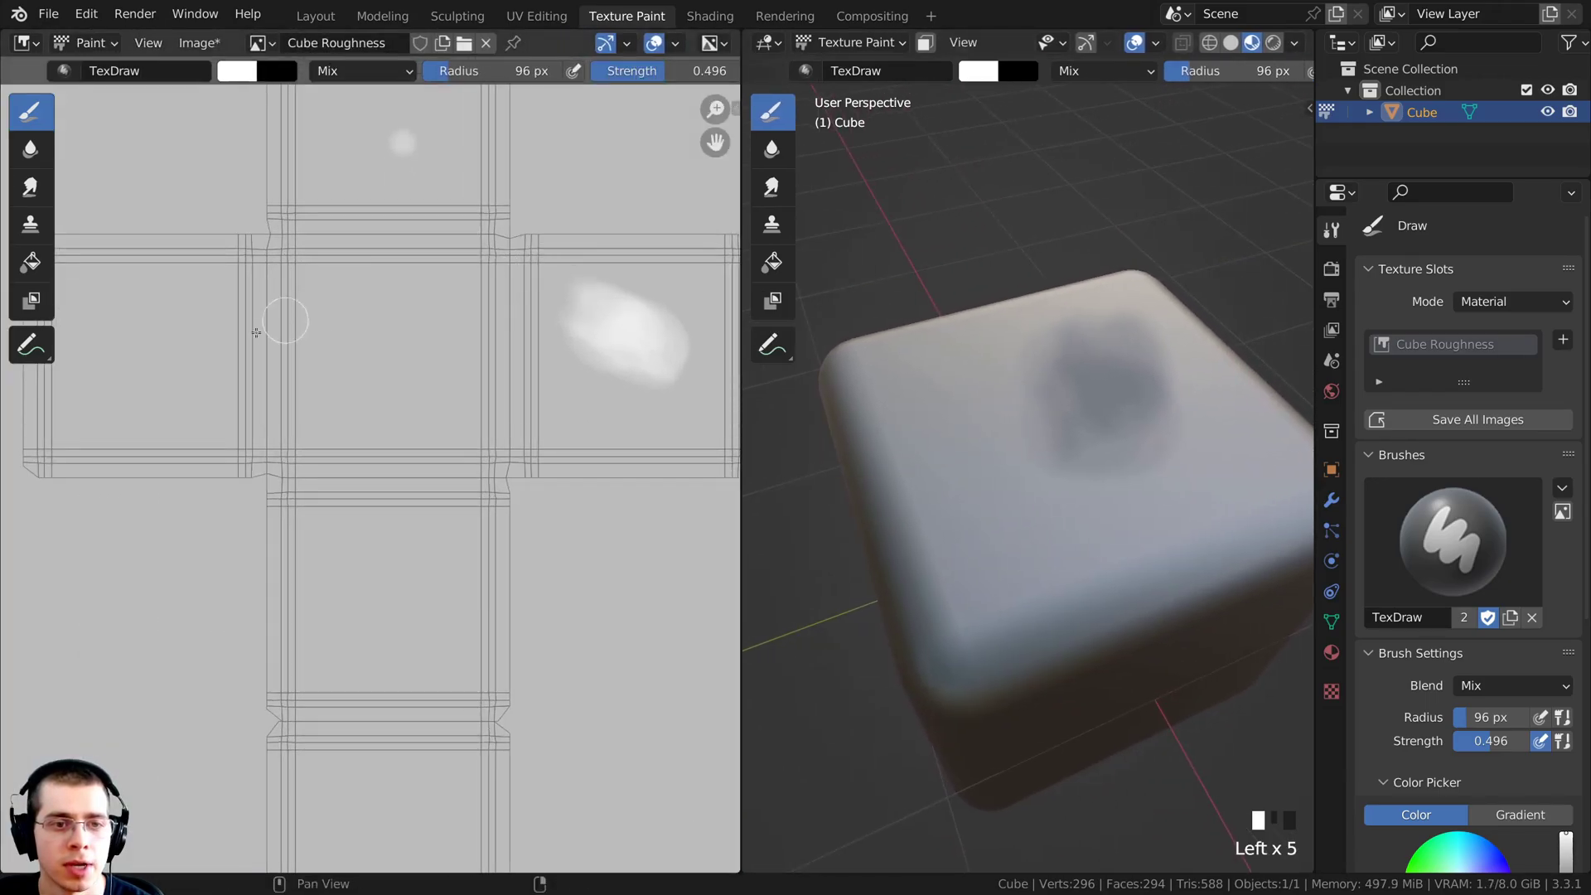
ctrl+middle_drag(585, 270, 361, 332)
ctrl+middle_drag(398, 290, 448, 257)
mouse_move(992, 338)
middle_down()
mouse_move(1005, 309)
mouse_move(973, 326)
mouse_move(989, 311)
middle_up()
mouse_move(1026, 369)
mouse_down()
mouse_move(998, 433)
mouse_move(1027, 440)
mouse_up()
drag(1017, 419, 1048, 391)
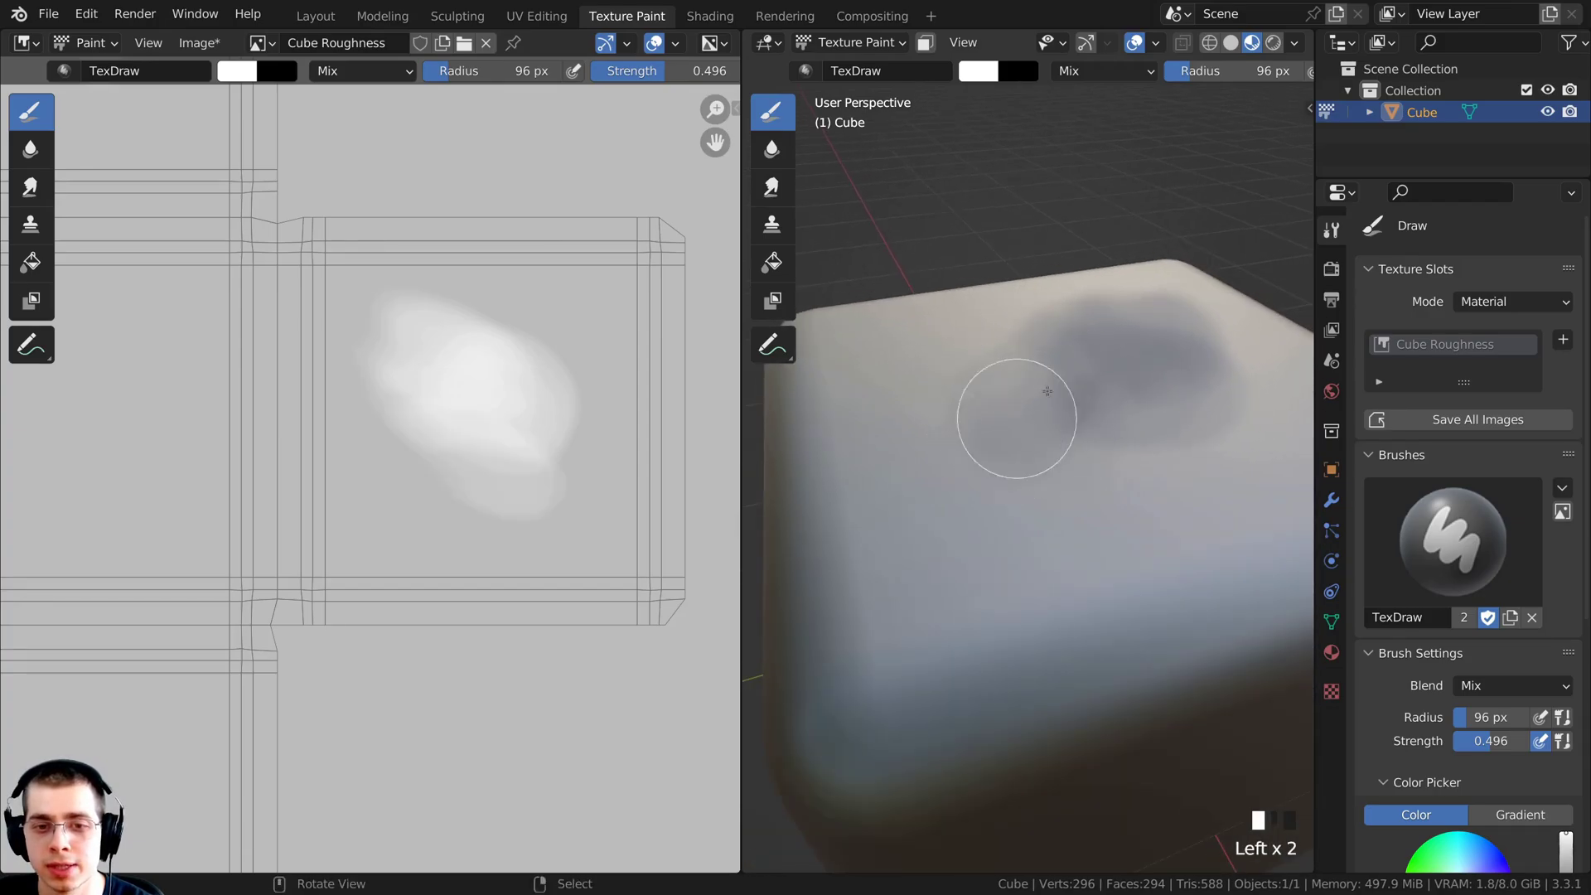
- Collapse the image editor to a thin strip again and change the brush color to black
drag(741, 310, 25, 310)
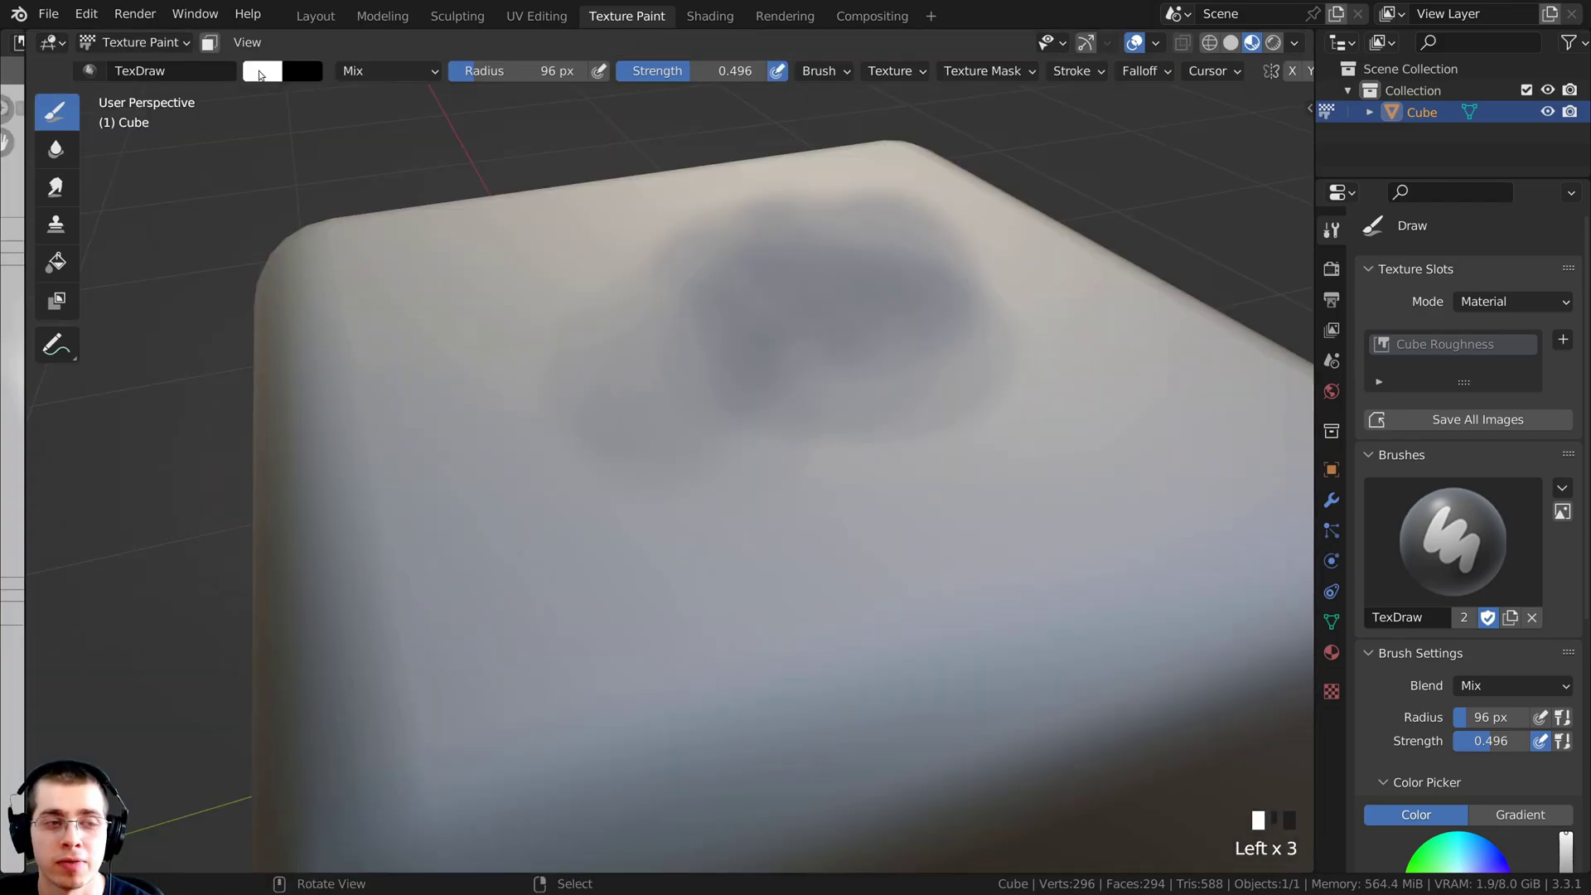
click(257, 74)
drag(431, 112, 430, 253)
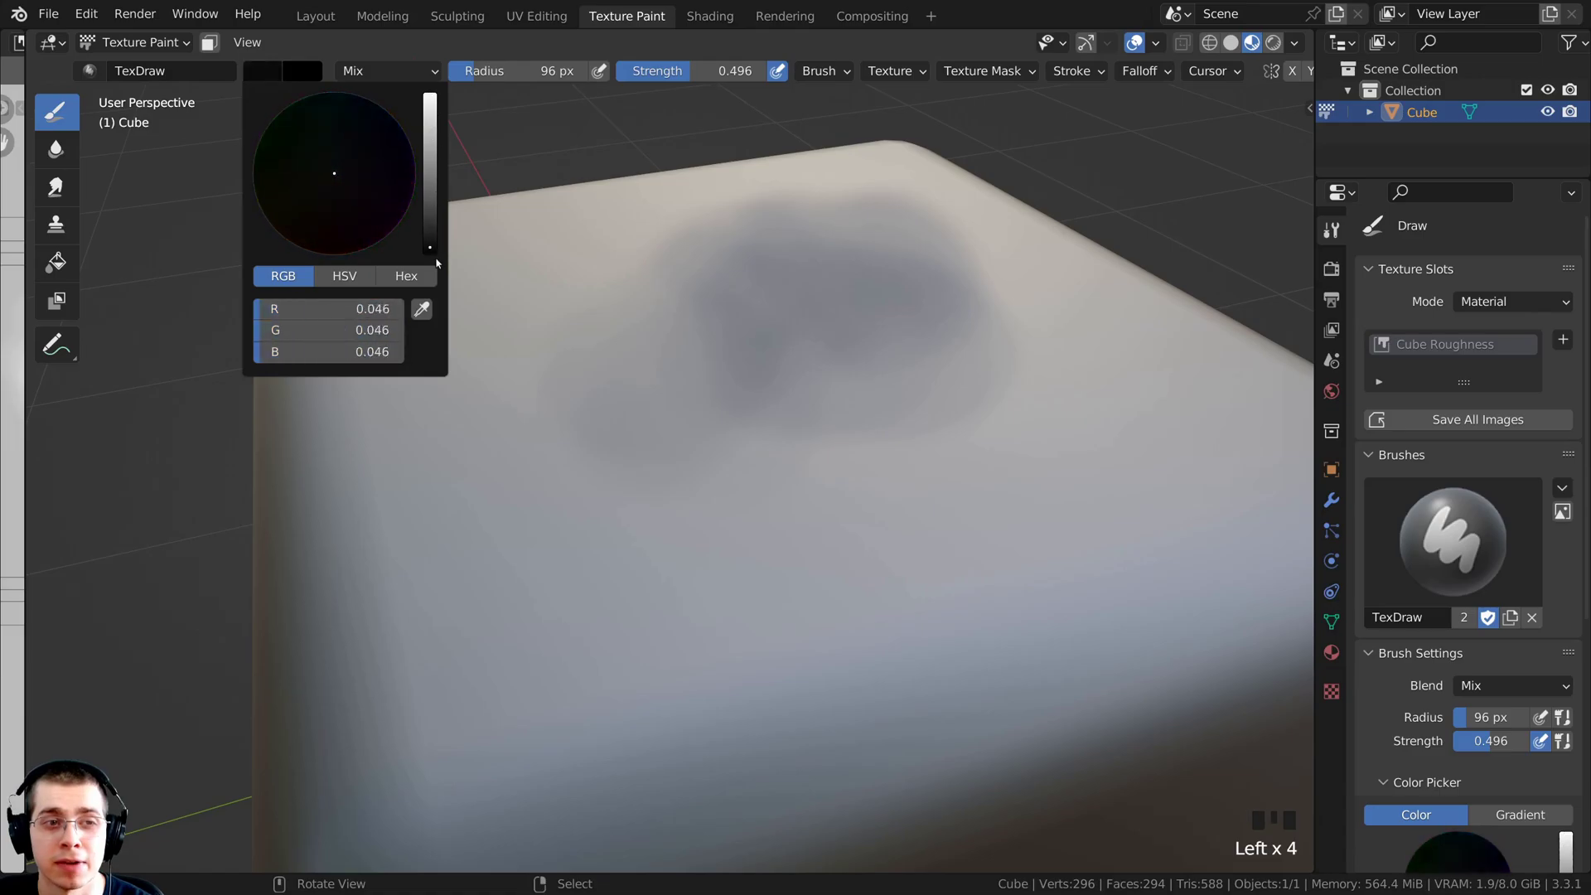
- Paint black strokes on the cube's top face beside the rough patch to make that area glossier
middle_drag(842, 473, 569, 277)
drag(539, 250, 520, 261)
drag(519, 261, 528, 315)
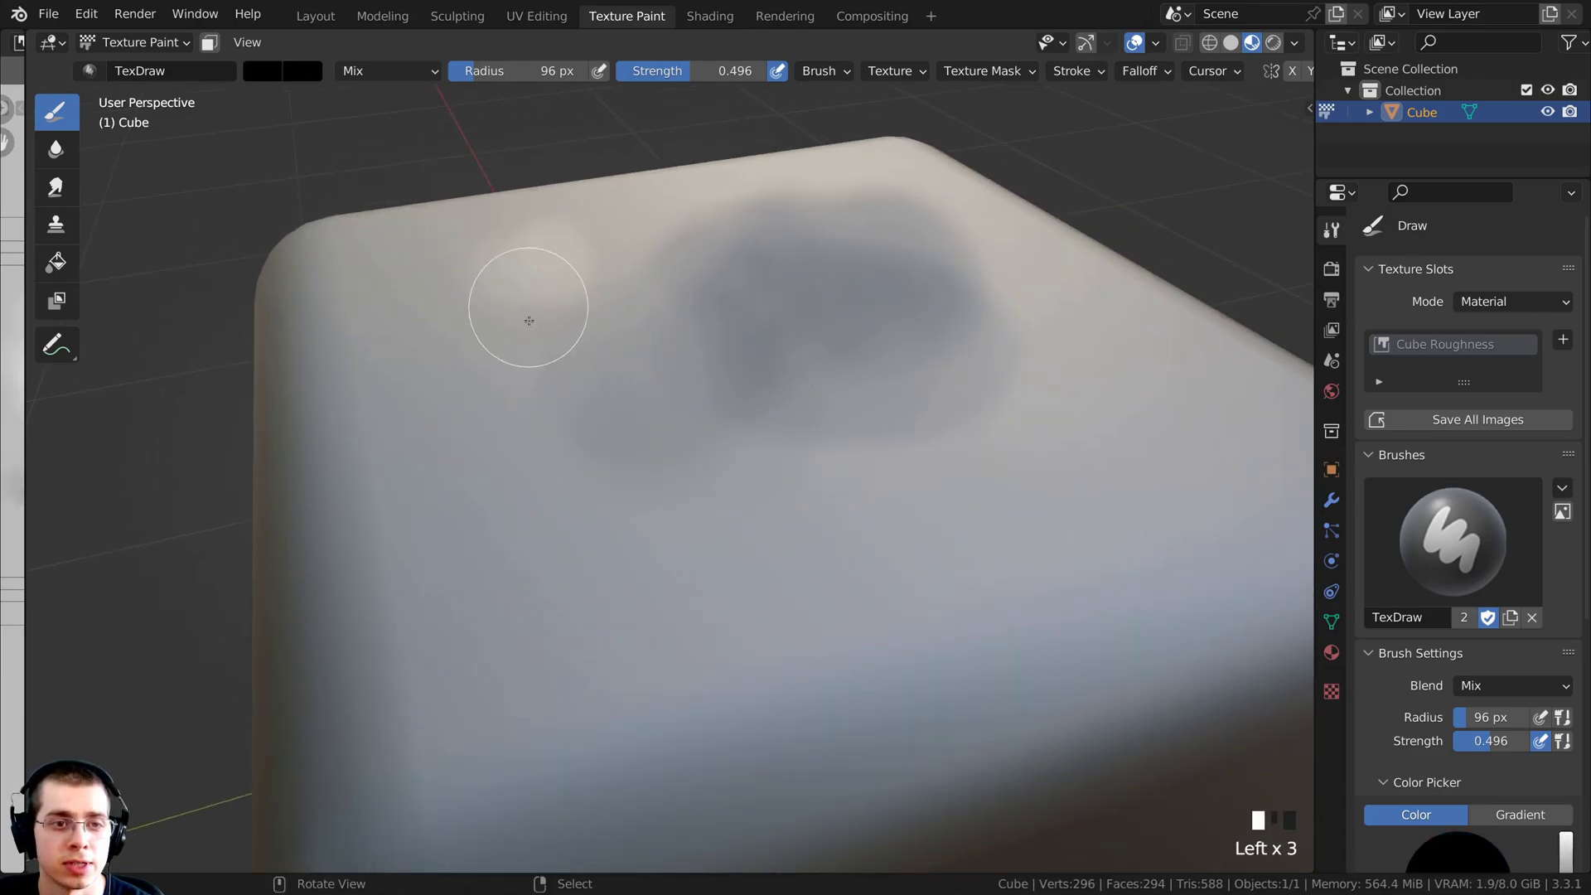
mouse_move(535, 321)
middle_down()
mouse_move(712, 328)
mouse_move(668, 412)
middle_up()
drag(589, 430, 543, 445)
drag(614, 435, 574, 393)
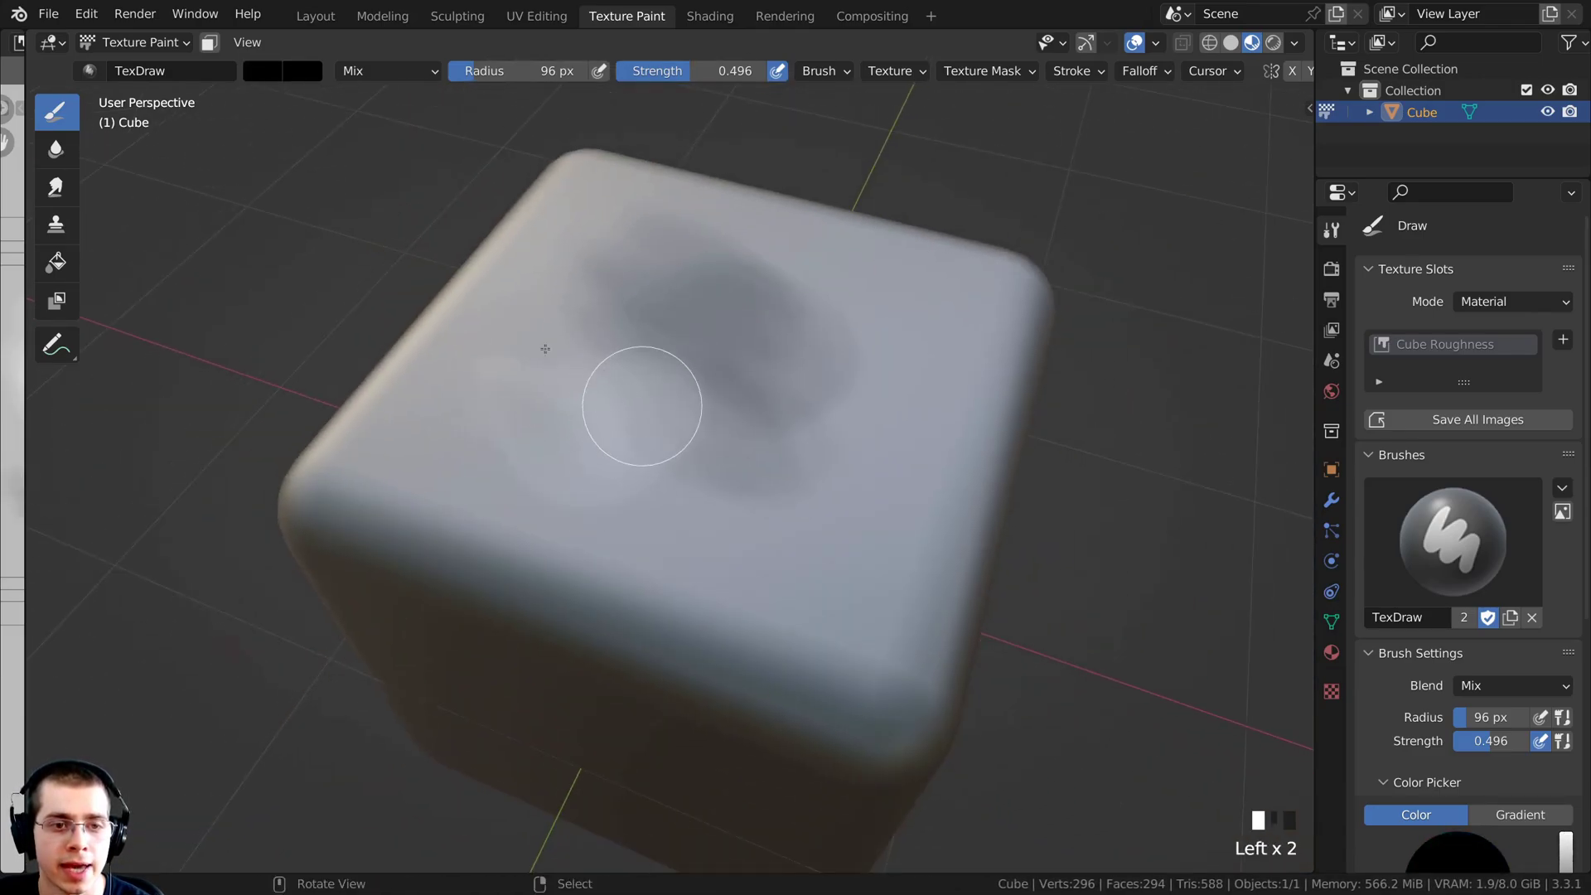
- Paint more black strokes toward the near corner and edge of the cube's top face, raising the brush strength to 0.742
middle_drag(574, 393, 807, 386)
mouse_move(814, 290)
middle_down()
mouse_move(667, 348)
mouse_move(572, 310)
mouse_move(563, 219)
middle_up()
mouse_move(575, 479)
mouse_down()
mouse_move(586, 519)
mouse_move(698, 405)
mouse_move(547, 493)
mouse_up()
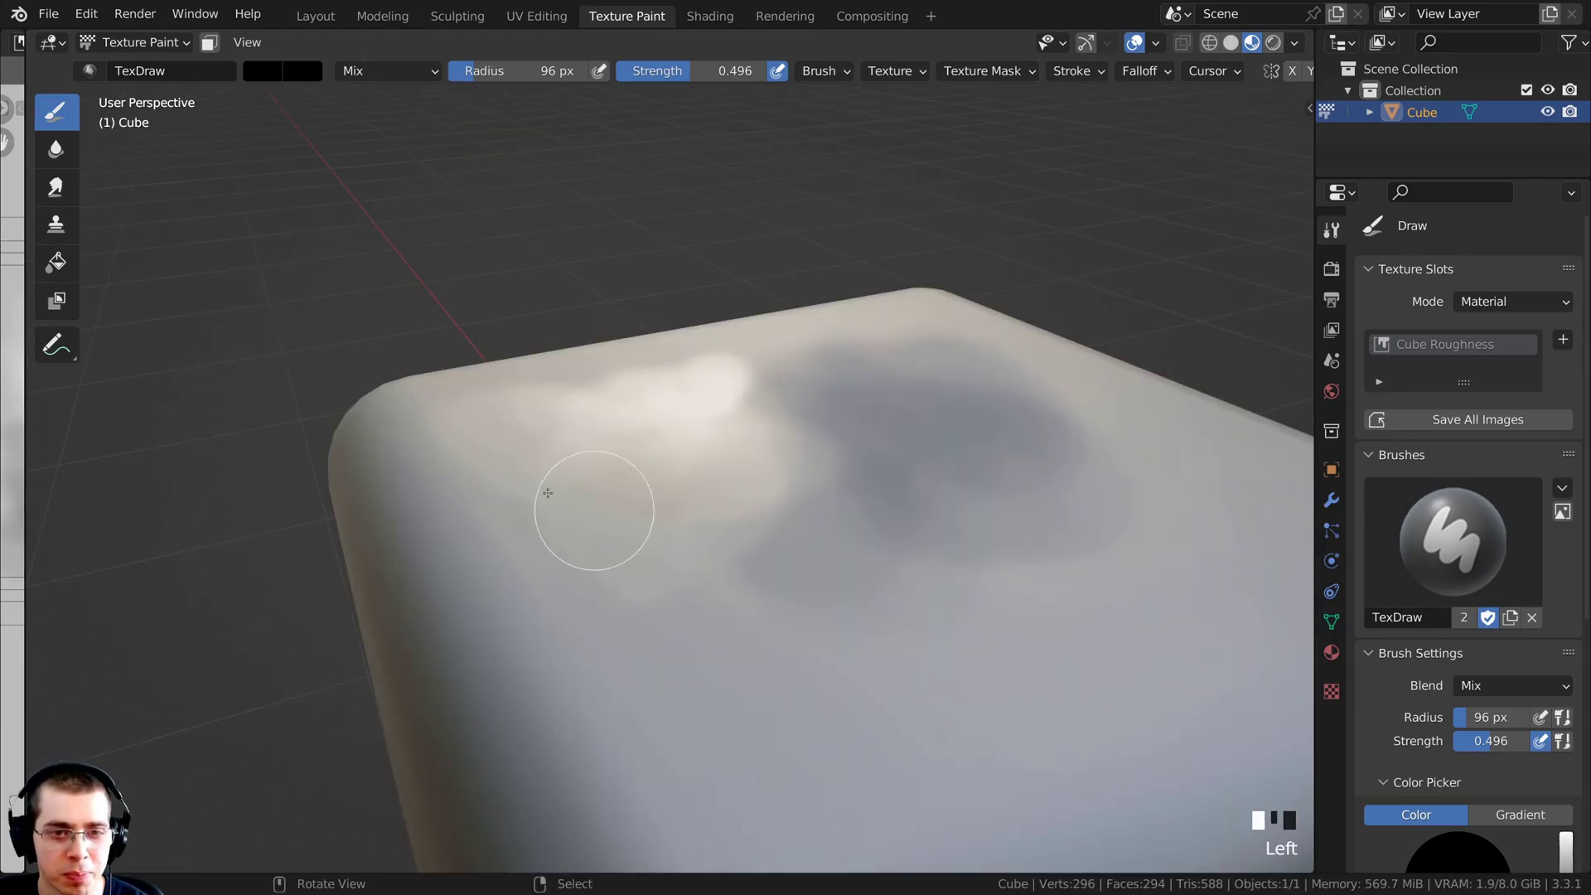
mouse_move(688, 434)
middle_down()
mouse_move(763, 444)
mouse_move(712, 427)
middle_up()
ctrl+middle_drag(705, 439, 680, 360)
mouse_move(688, 340)
mouse_down()
mouse_move(558, 330)
mouse_move(642, 388)
mouse_up()
mouse_move(643, 387)
middle_down()
mouse_move(650, 338)
mouse_move(547, 431)
middle_up()
click(534, 440)
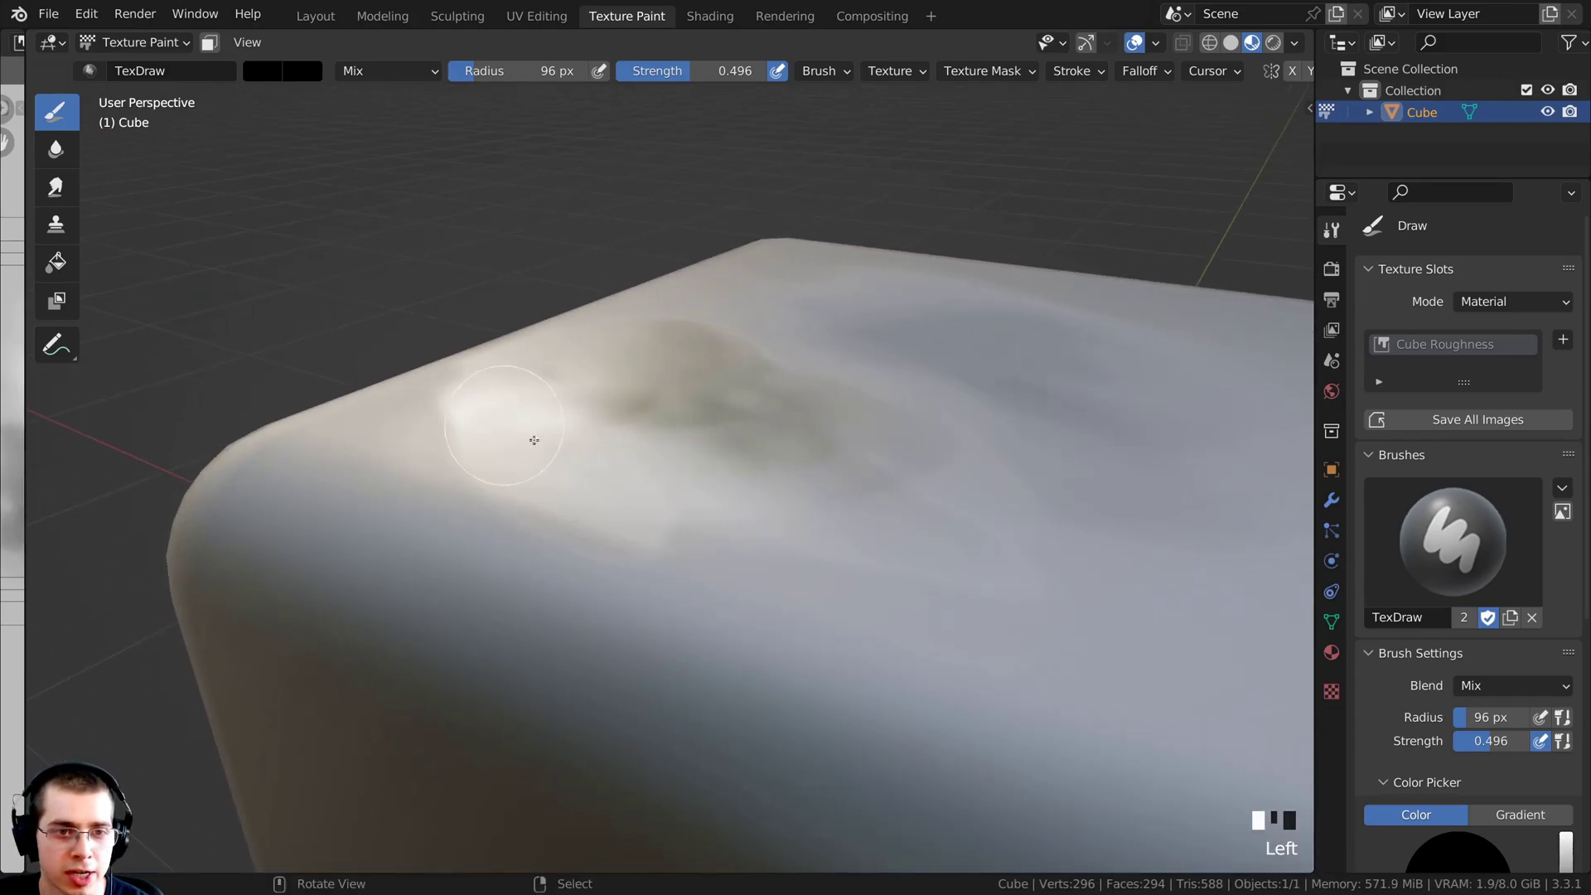
mouse_move(746, 440)
middle_down()
mouse_move(741, 399)
mouse_move(752, 447)
mouse_move(692, 451)
mouse_move(713, 435)
middle_up()
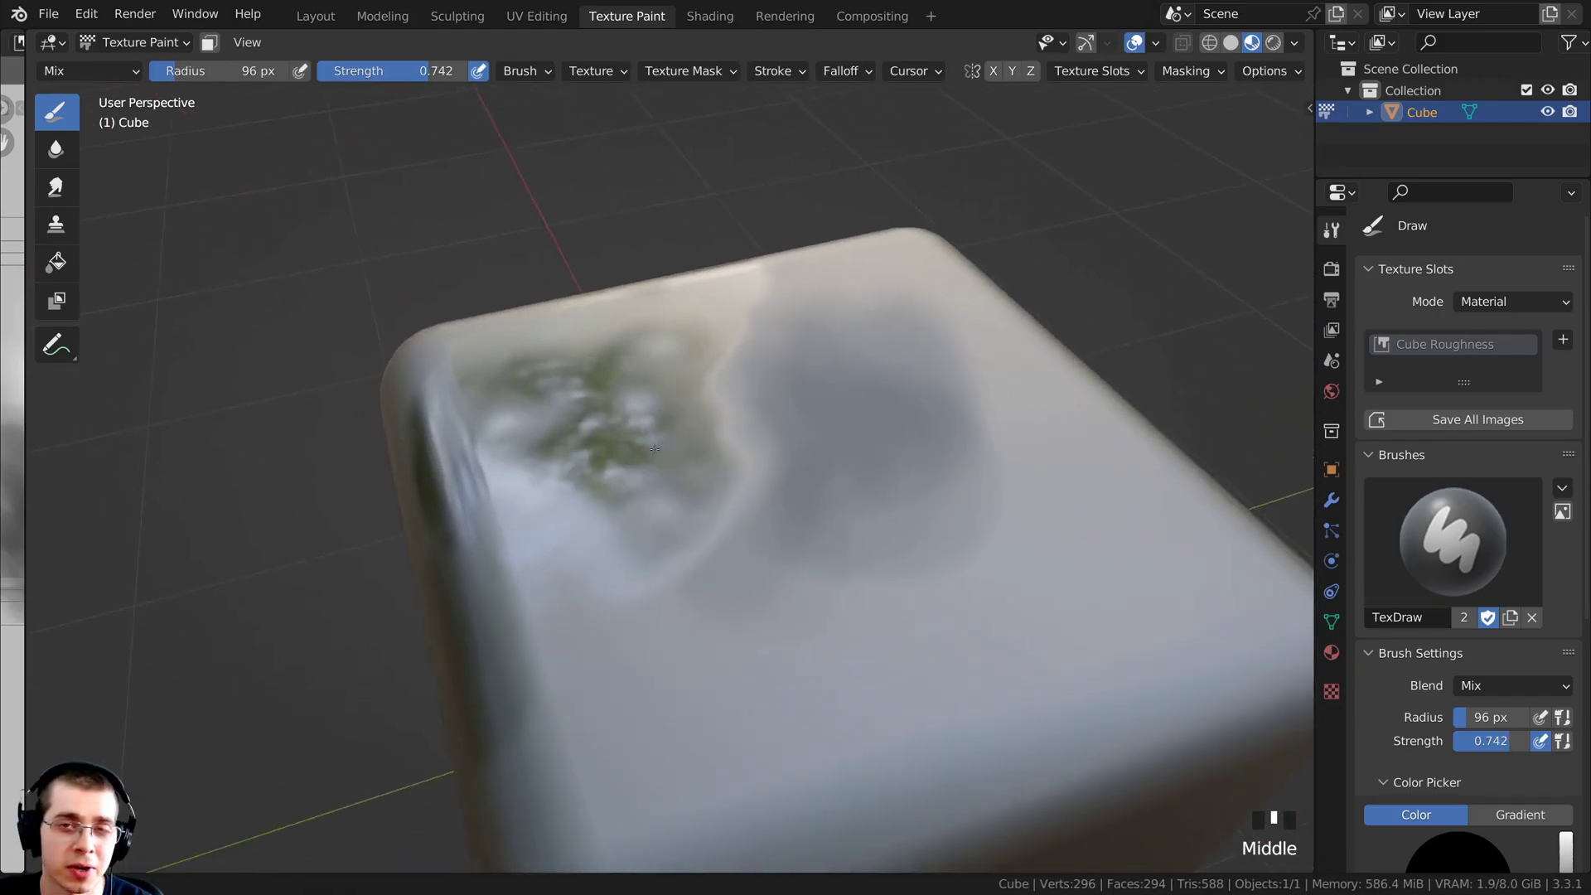
mouse_move(713, 435)
ctrl+middle_down()
mouse_move(699, 404)
mouse_move(784, 370)
ctrl+middle_up()
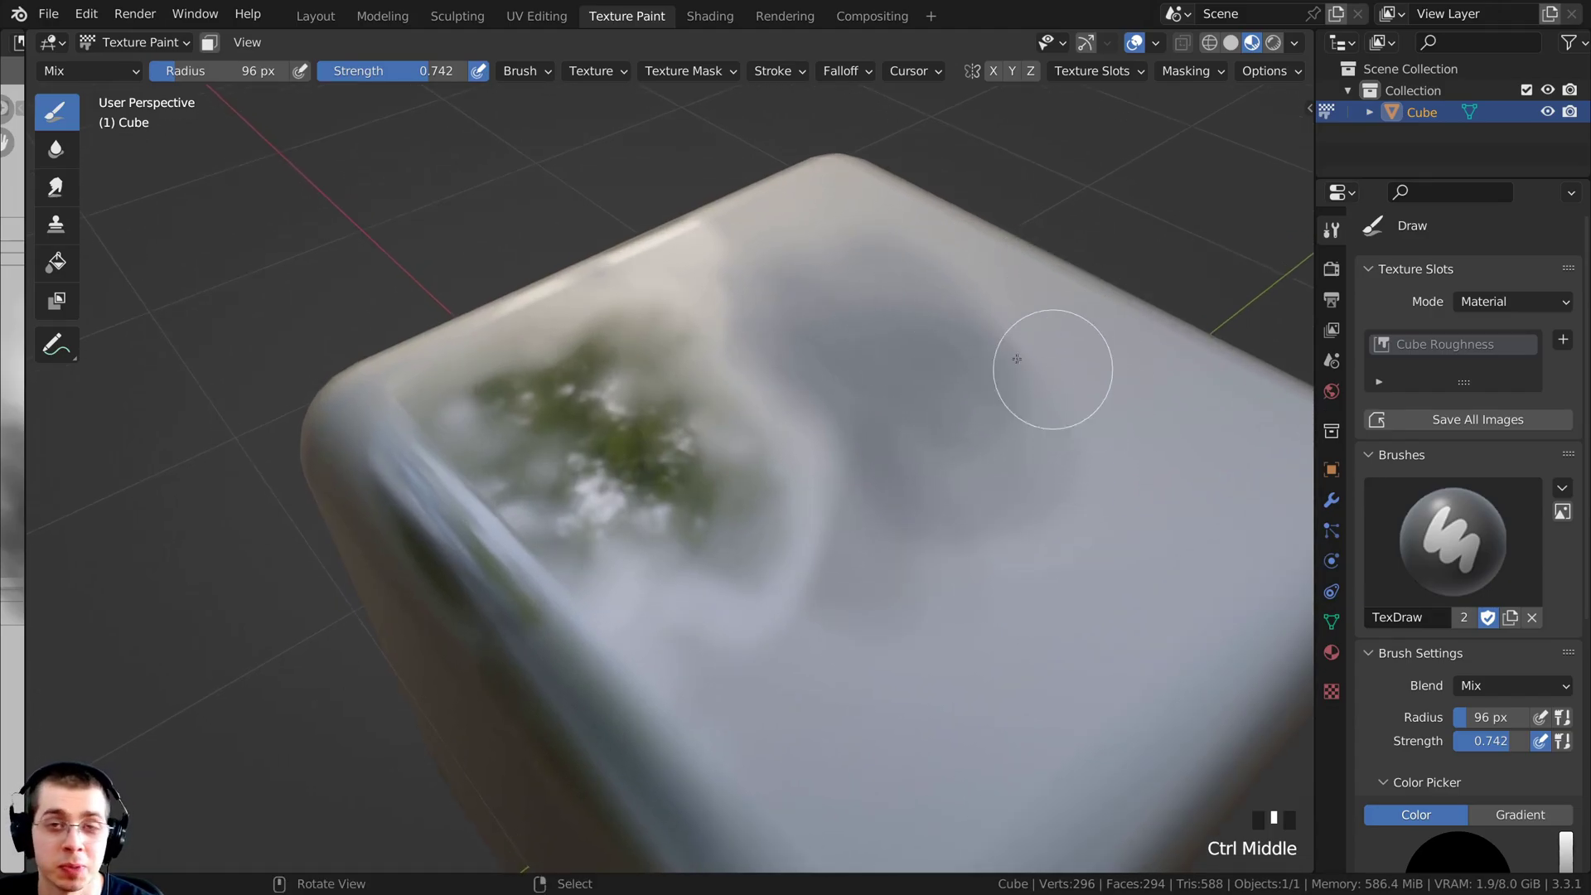
mouse_move(853, 508)
ctrl+middle_down()
mouse_move(878, 426)
mouse_move(803, 470)
mouse_move(862, 356)
ctrl+middle_up()
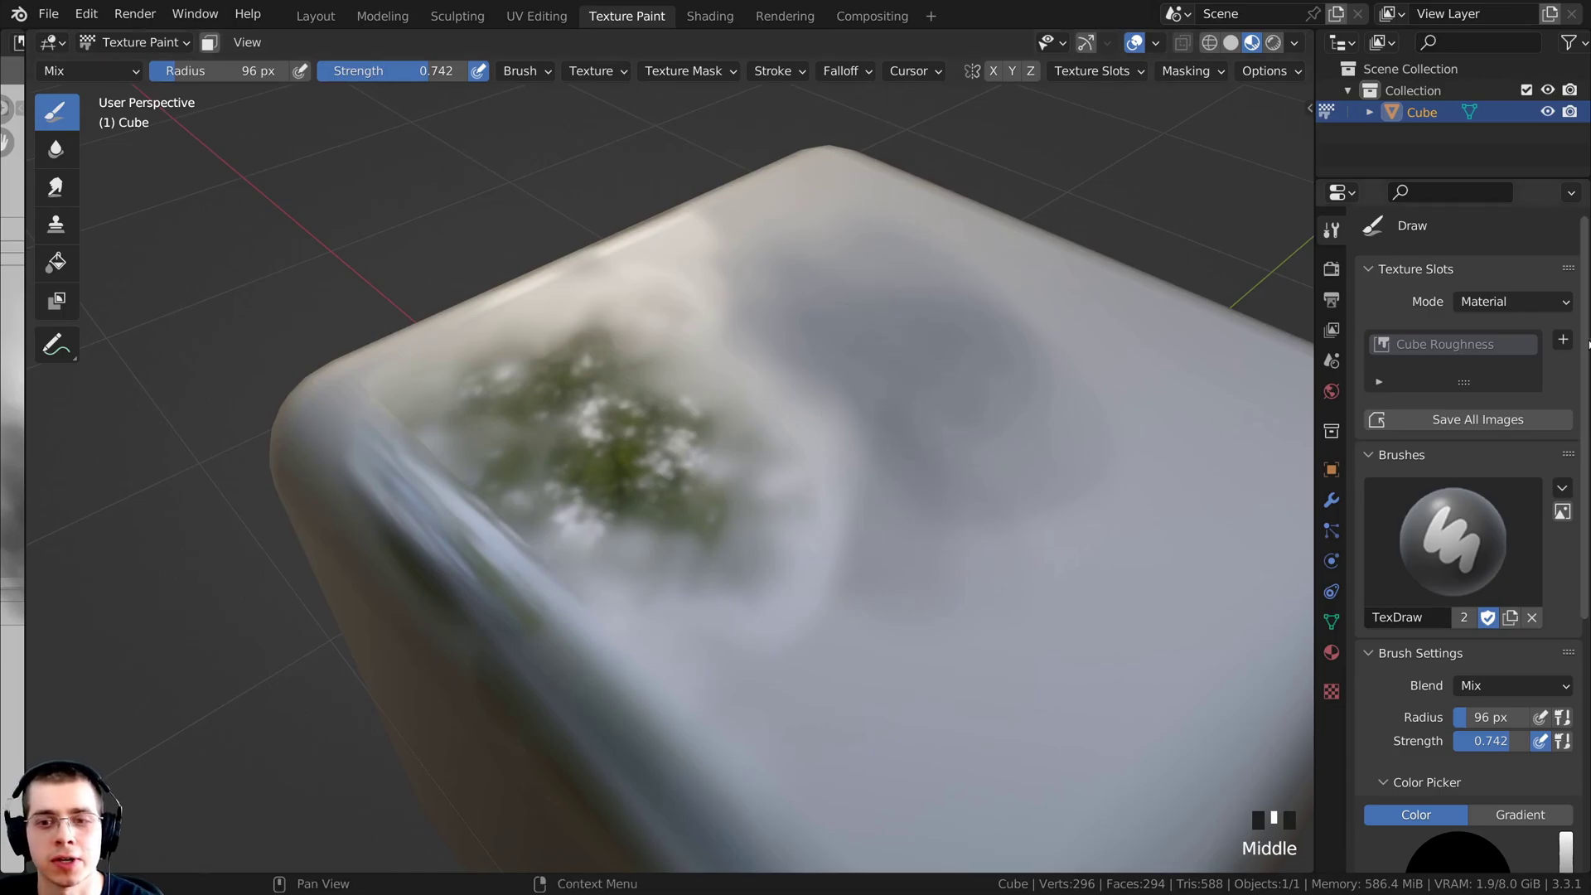
- Expand the brush's texture settings and add a new texture to the TexDraw brush
scroll(1459, 497, down, 5)
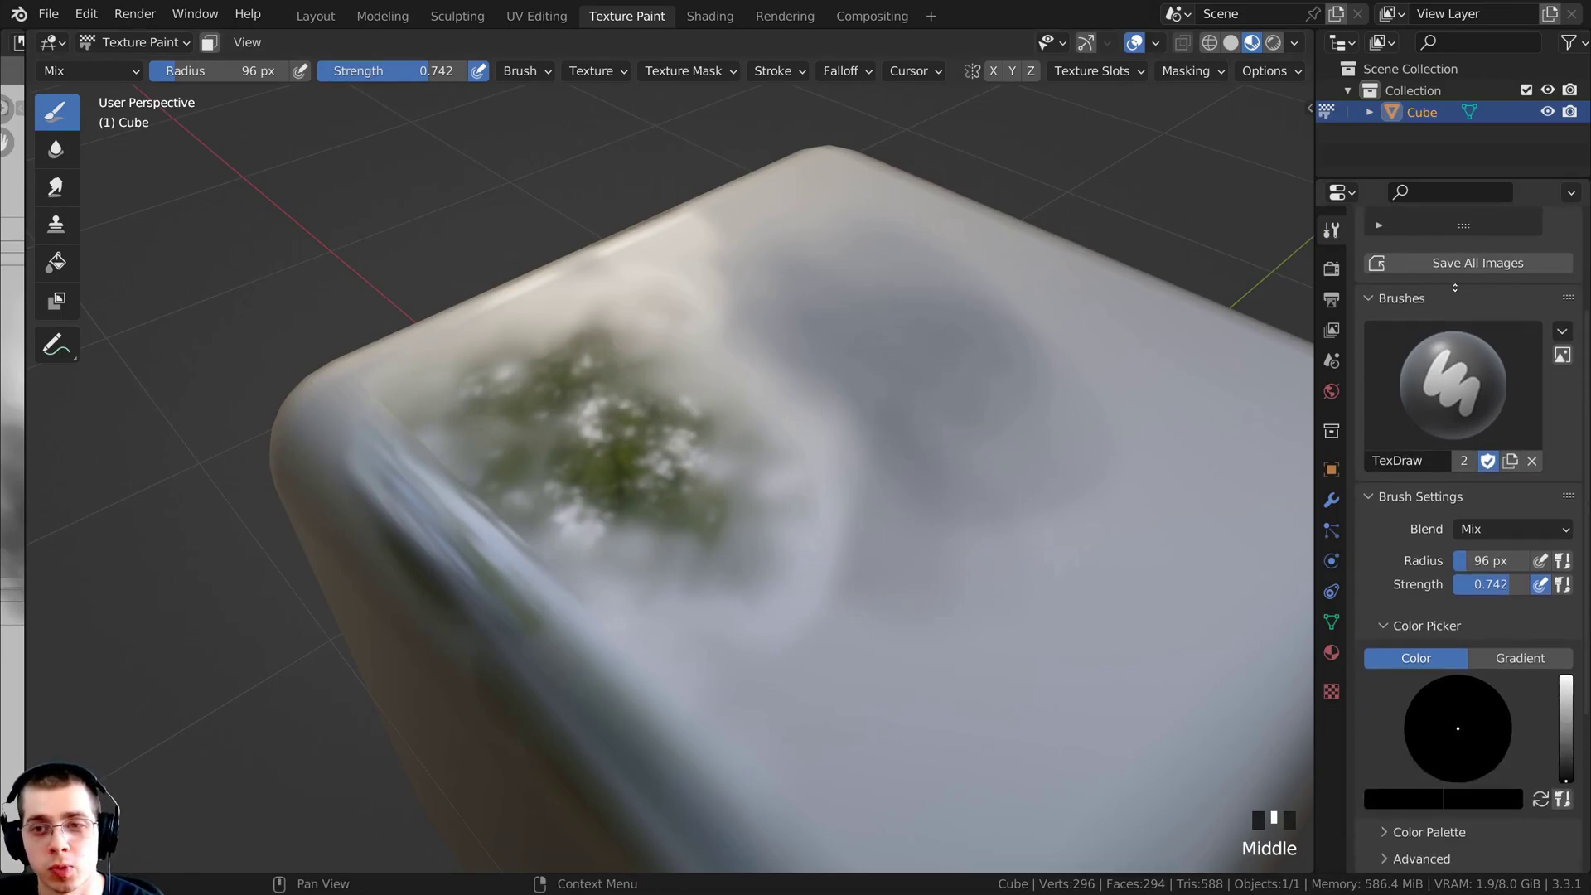
scroll(1484, 580, up, 3)
scroll(1490, 597, down, 10)
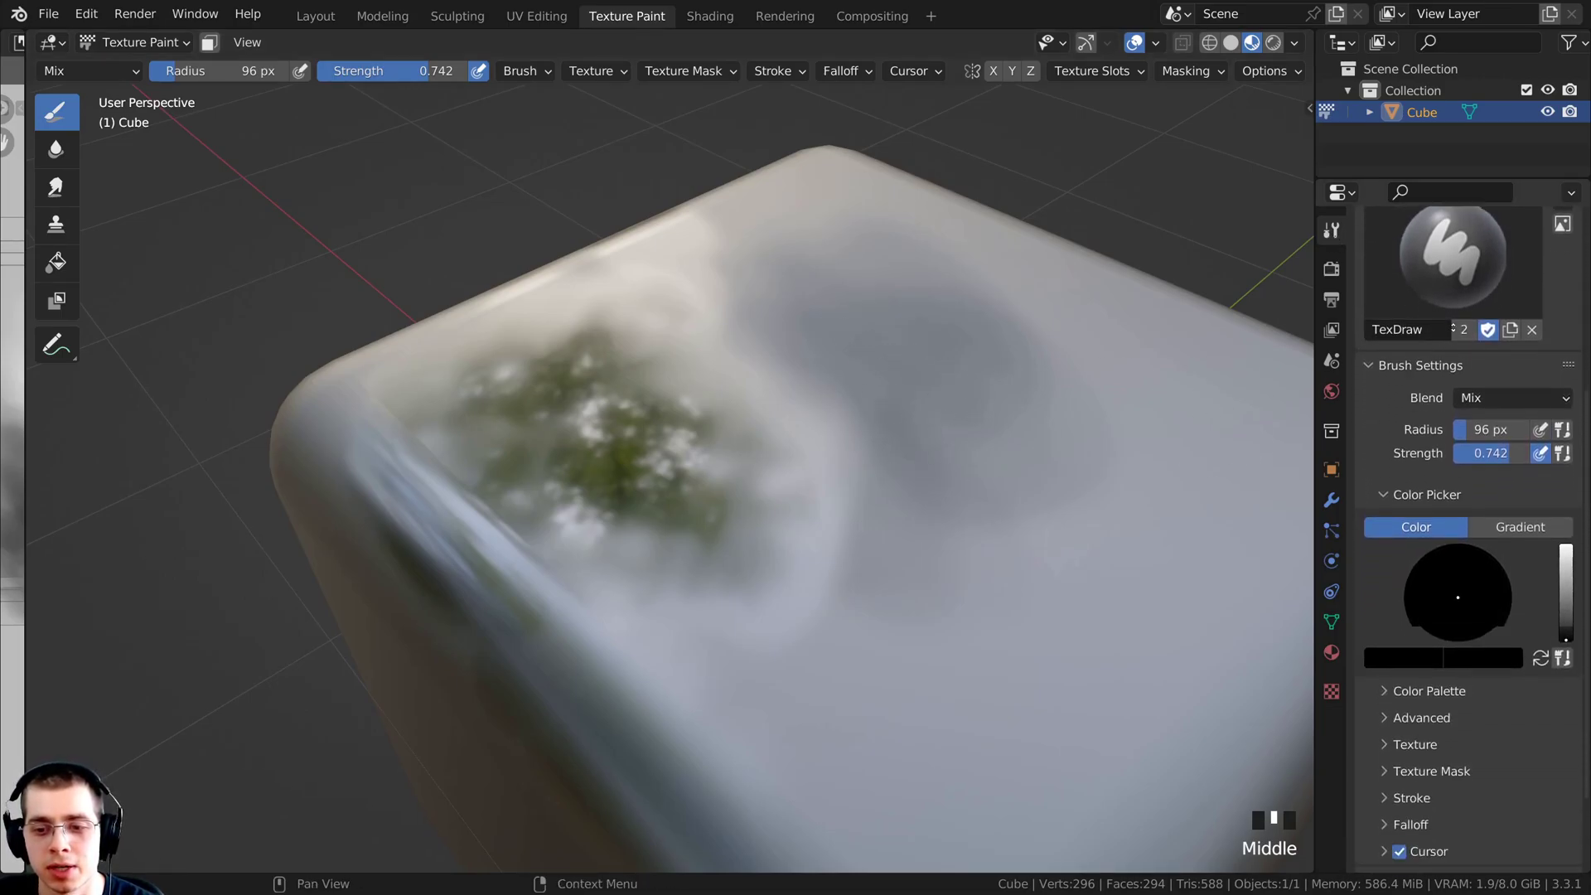
click(1415, 636)
click(1414, 637)
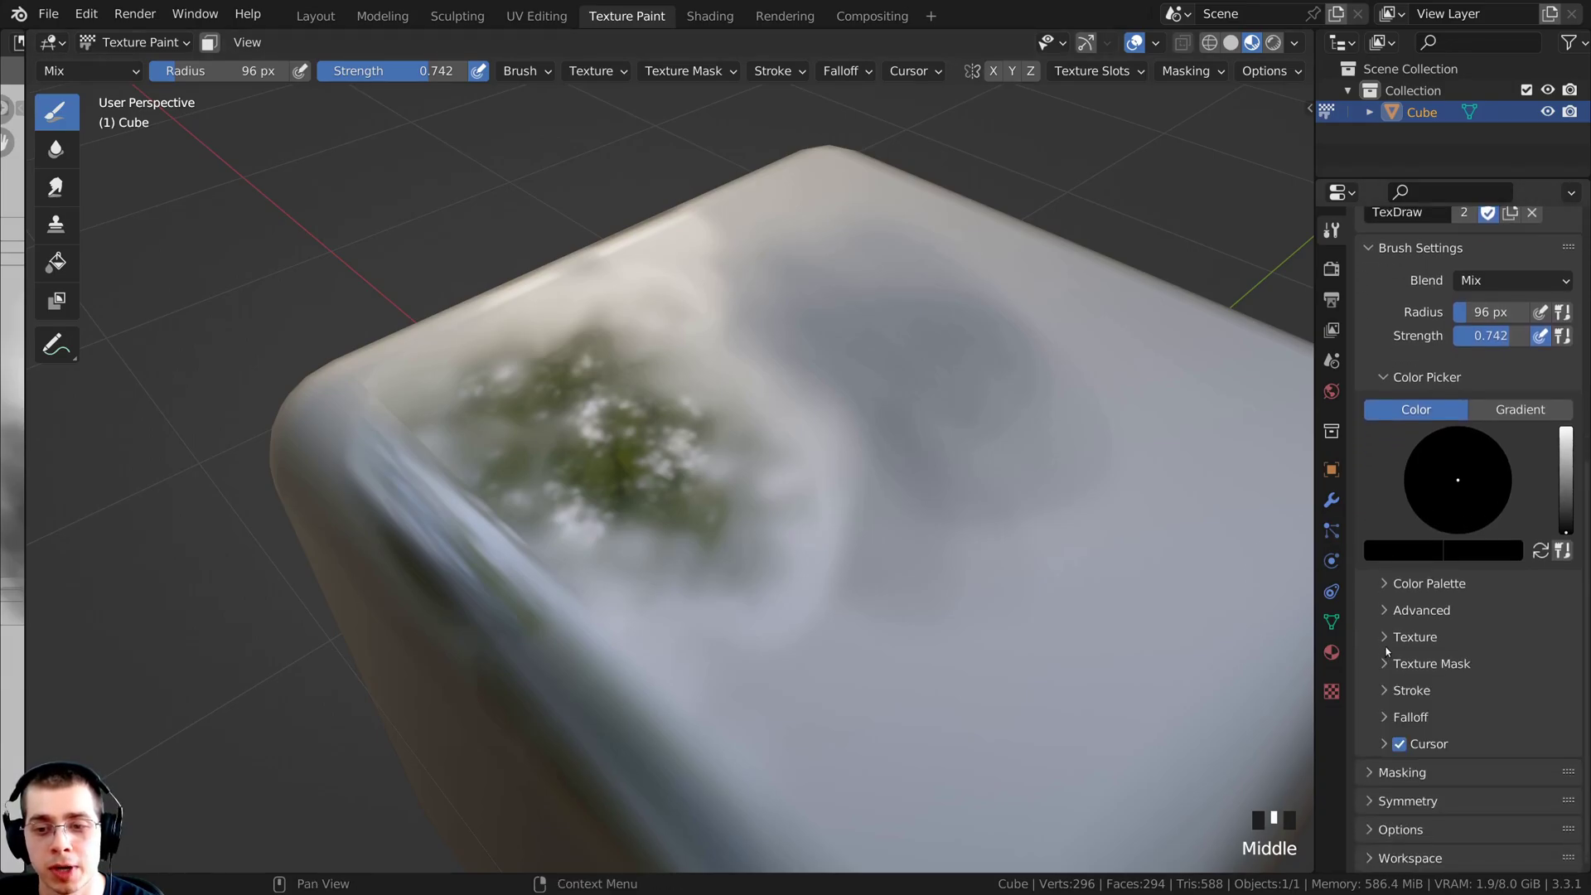
click(1415, 637)
scroll(1435, 489, down, 6)
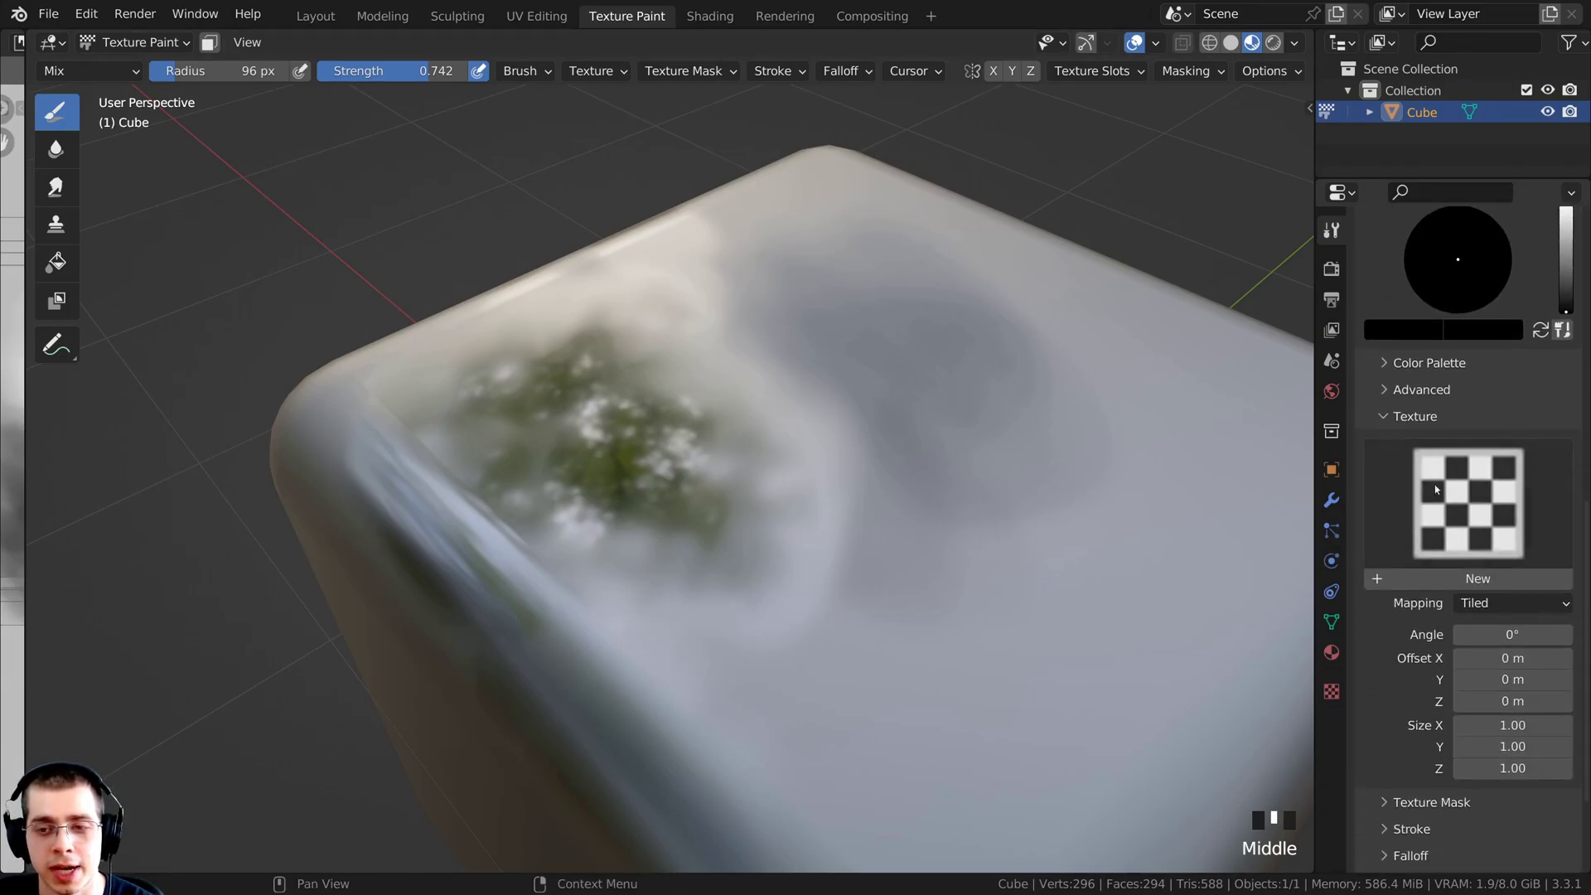
click(1440, 580)
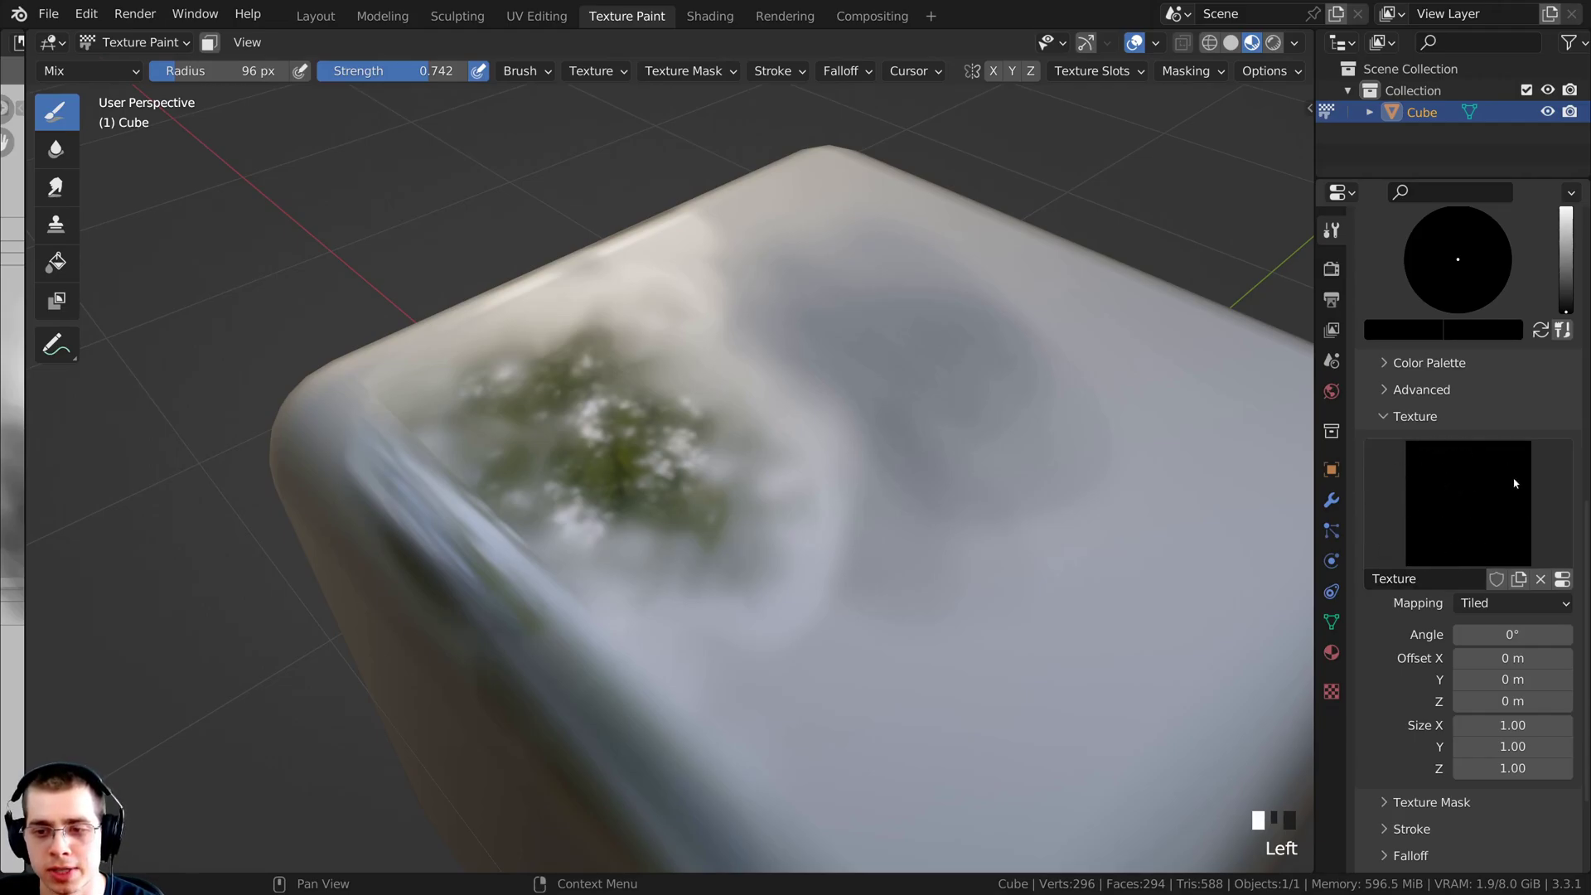
- Open the new brush texture's properties and change its type to Clouds
click(1563, 580)
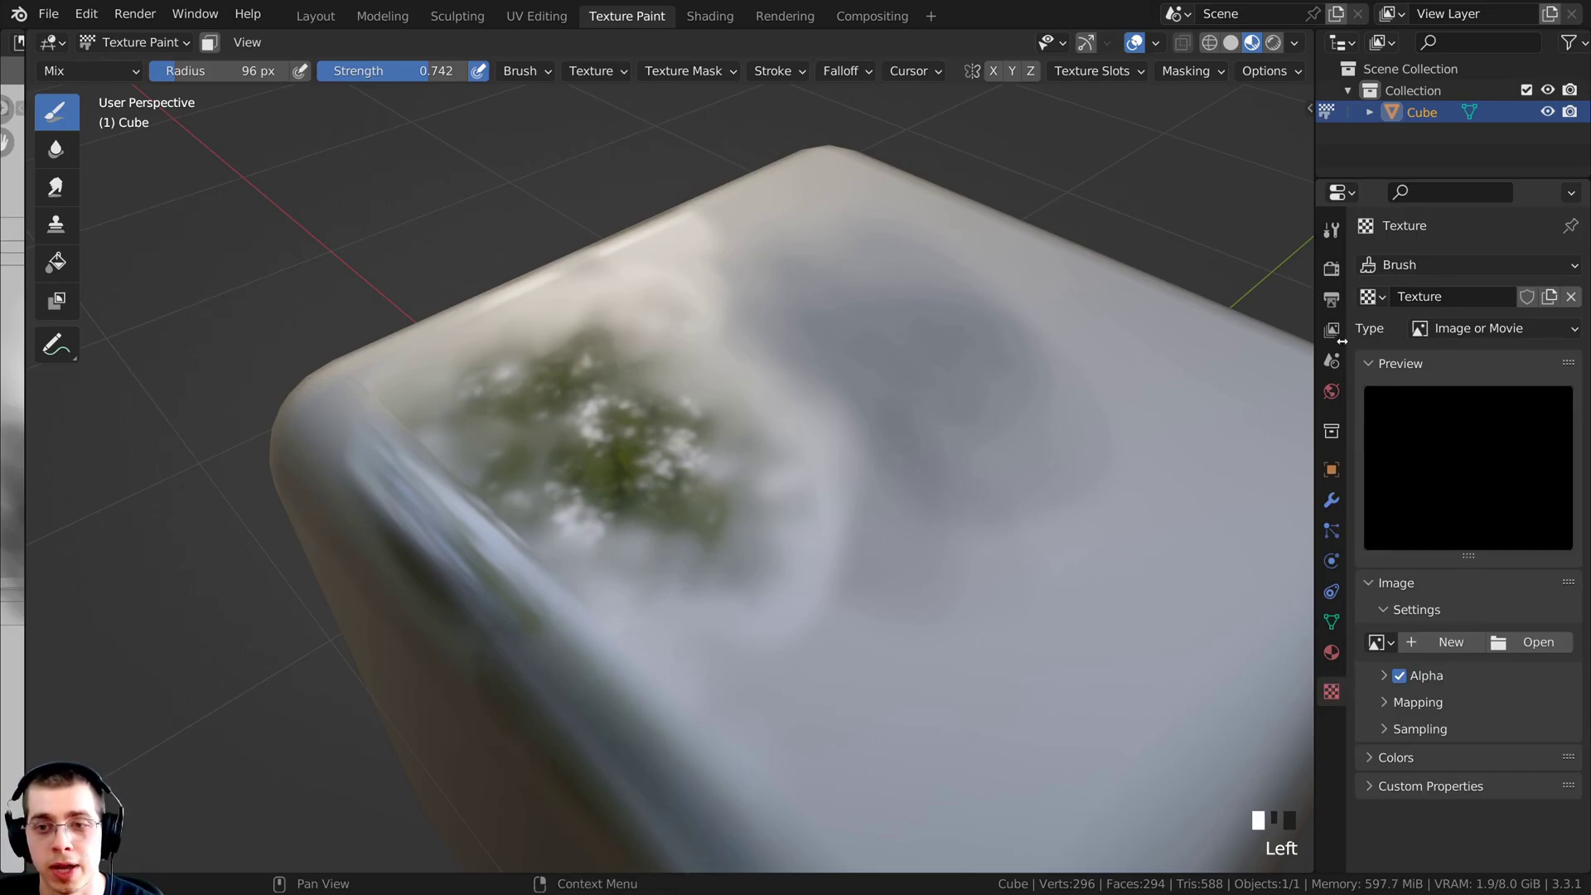
click(1462, 331)
click(1473, 334)
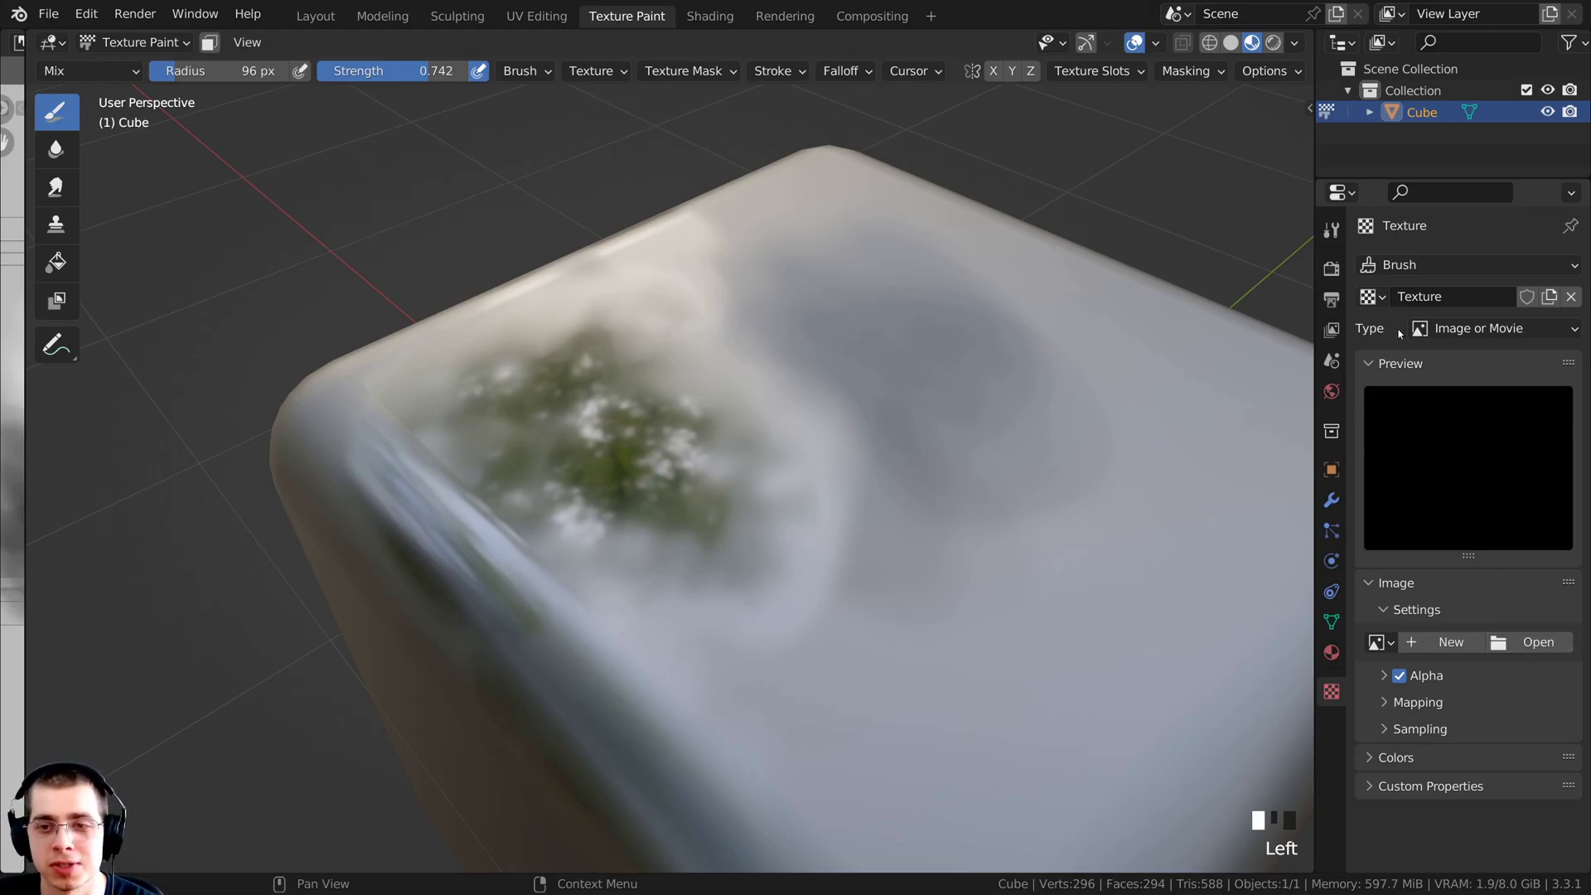
click(1439, 334)
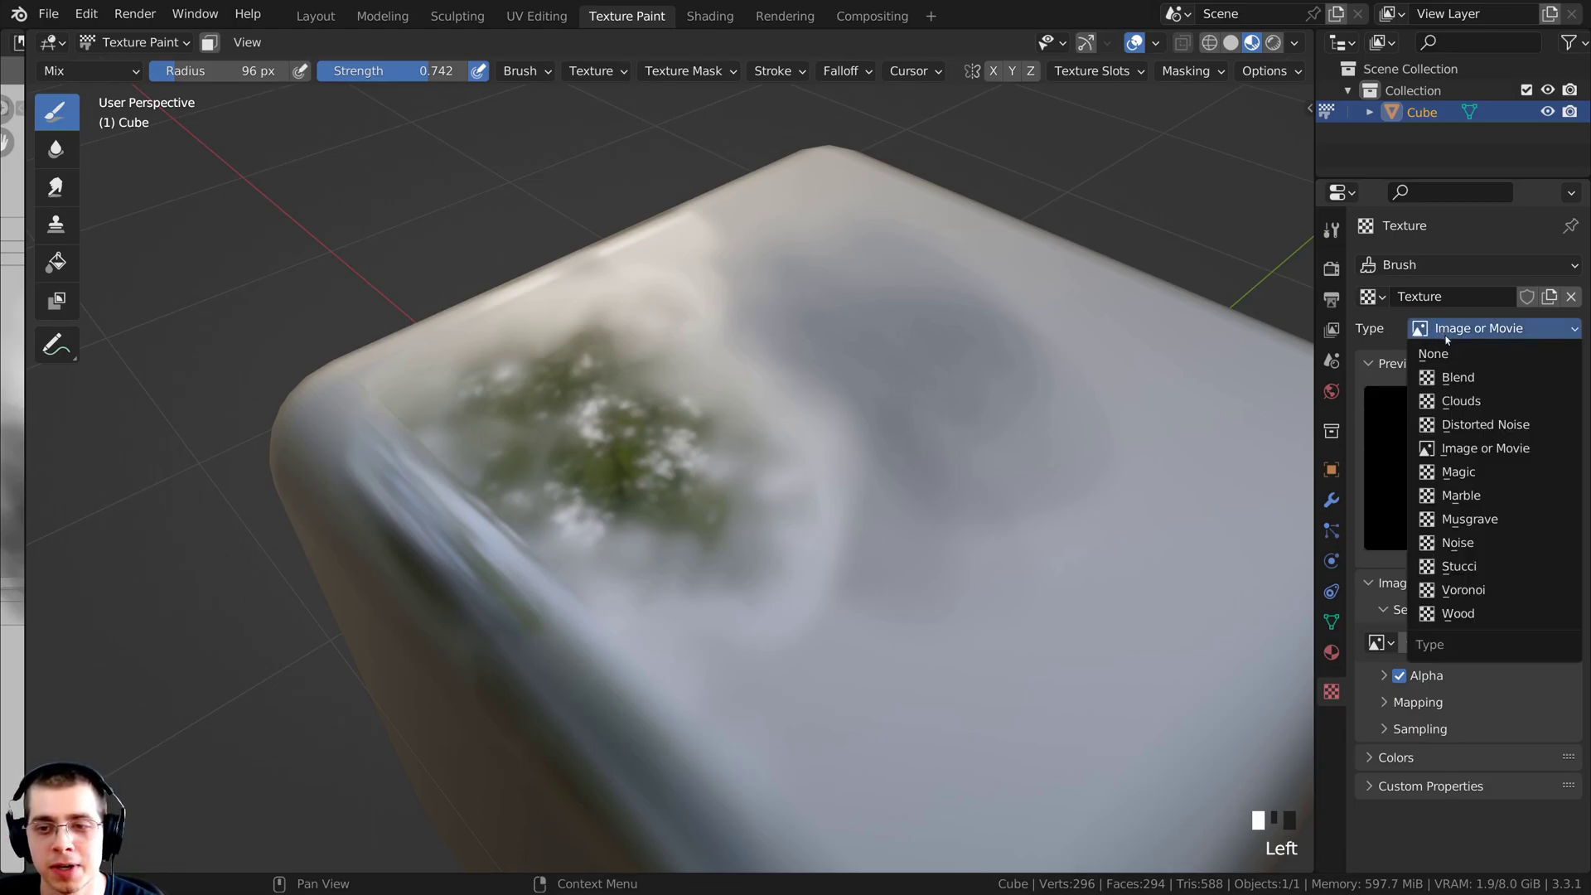
click(1464, 403)
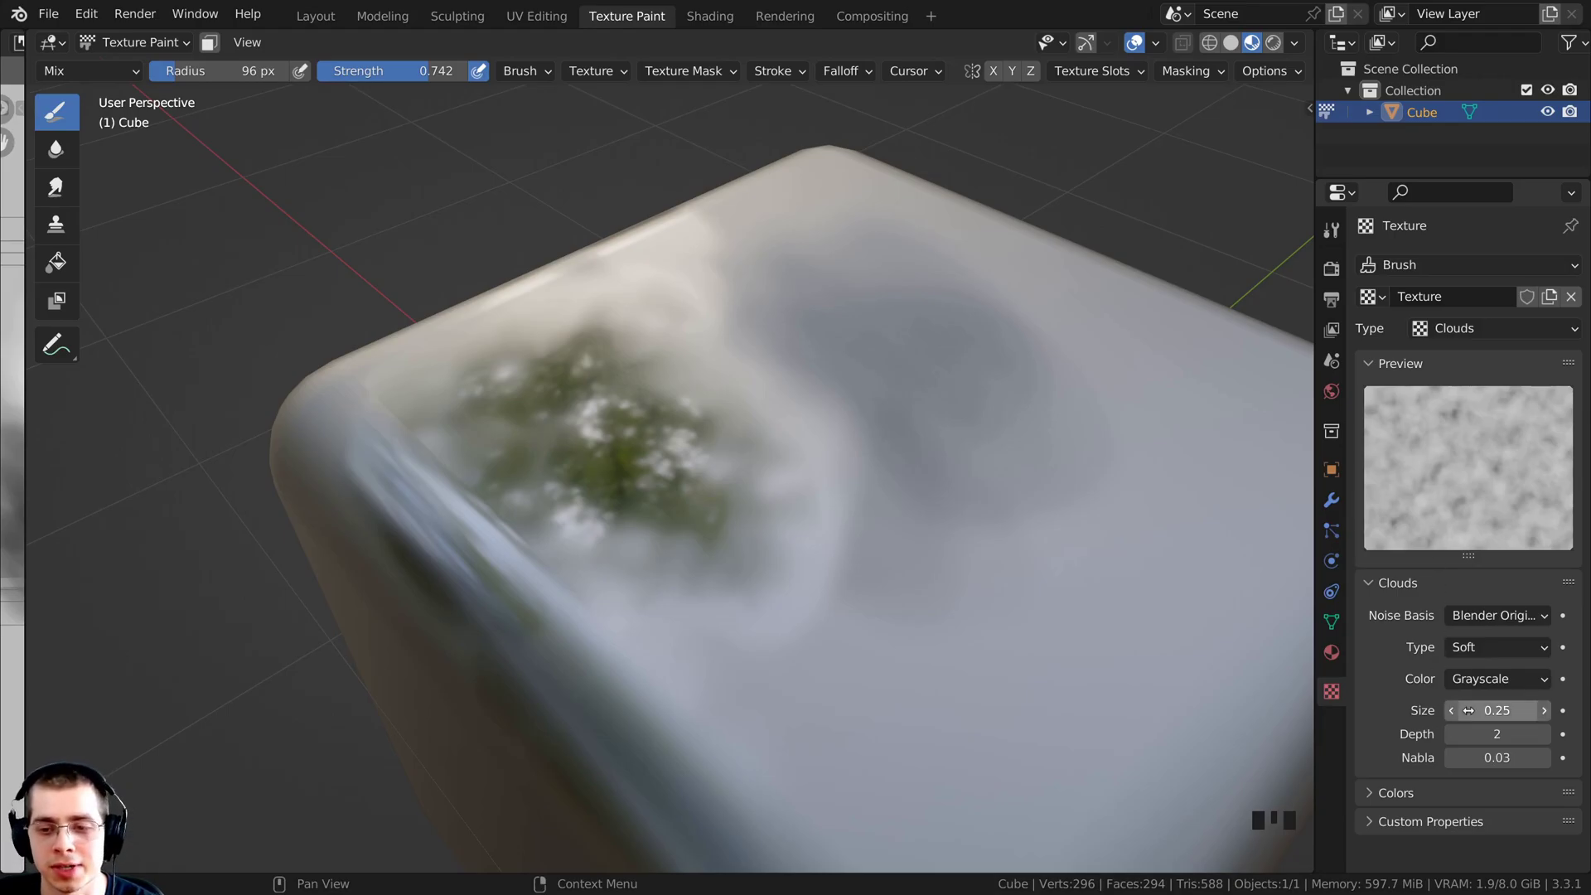
- Set the Clouds texture's depth to 24, keeping the Blender Original noise basis
click(1409, 728)
drag(1485, 736, 1542, 736)
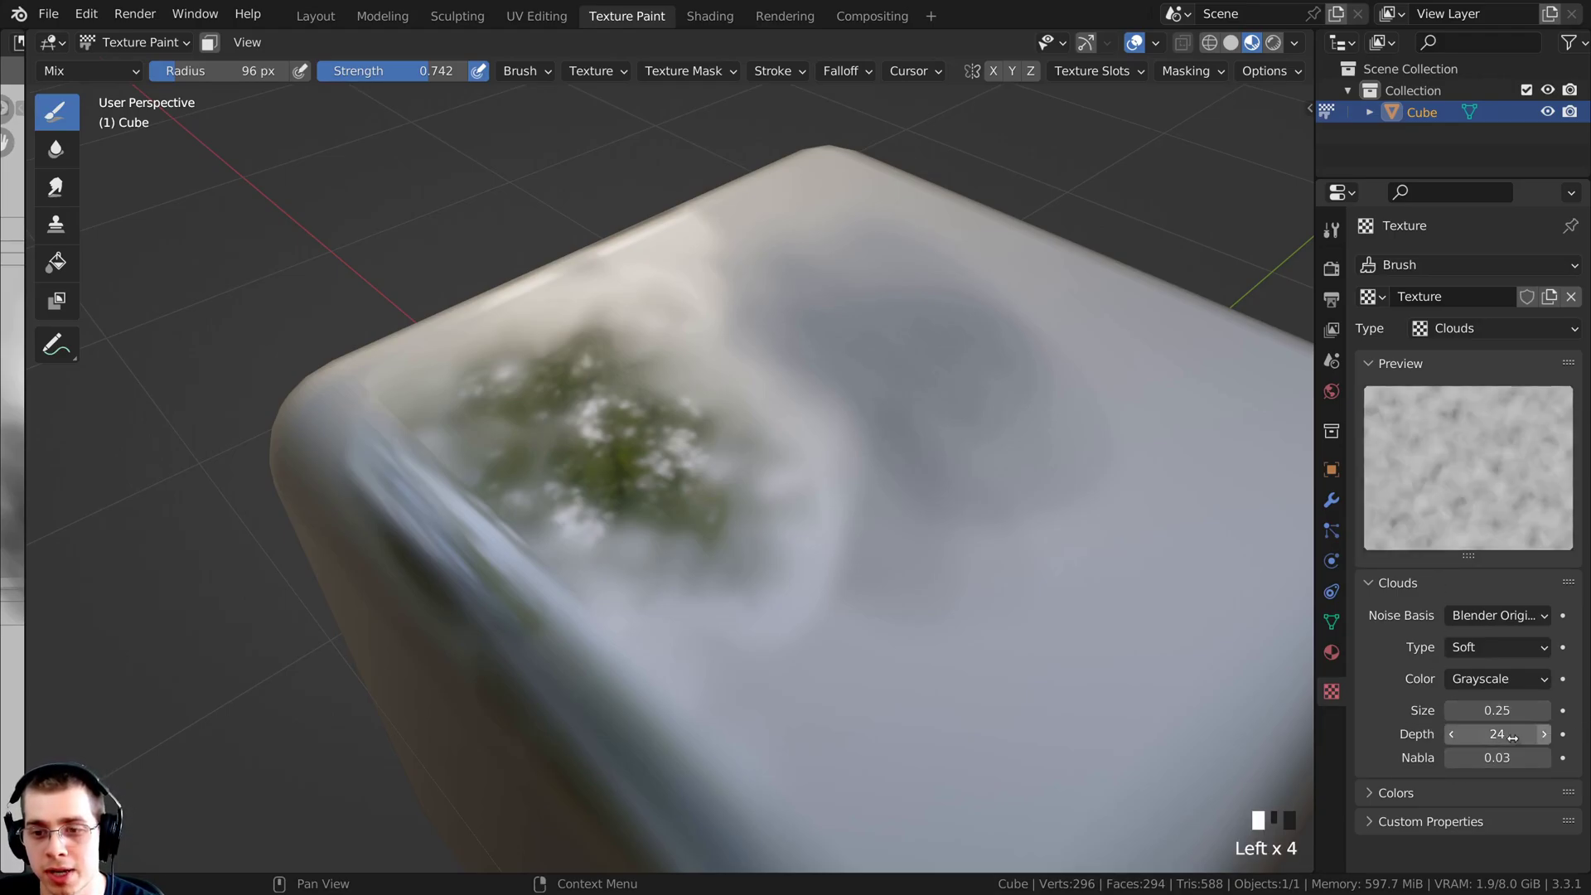
click(1495, 732)
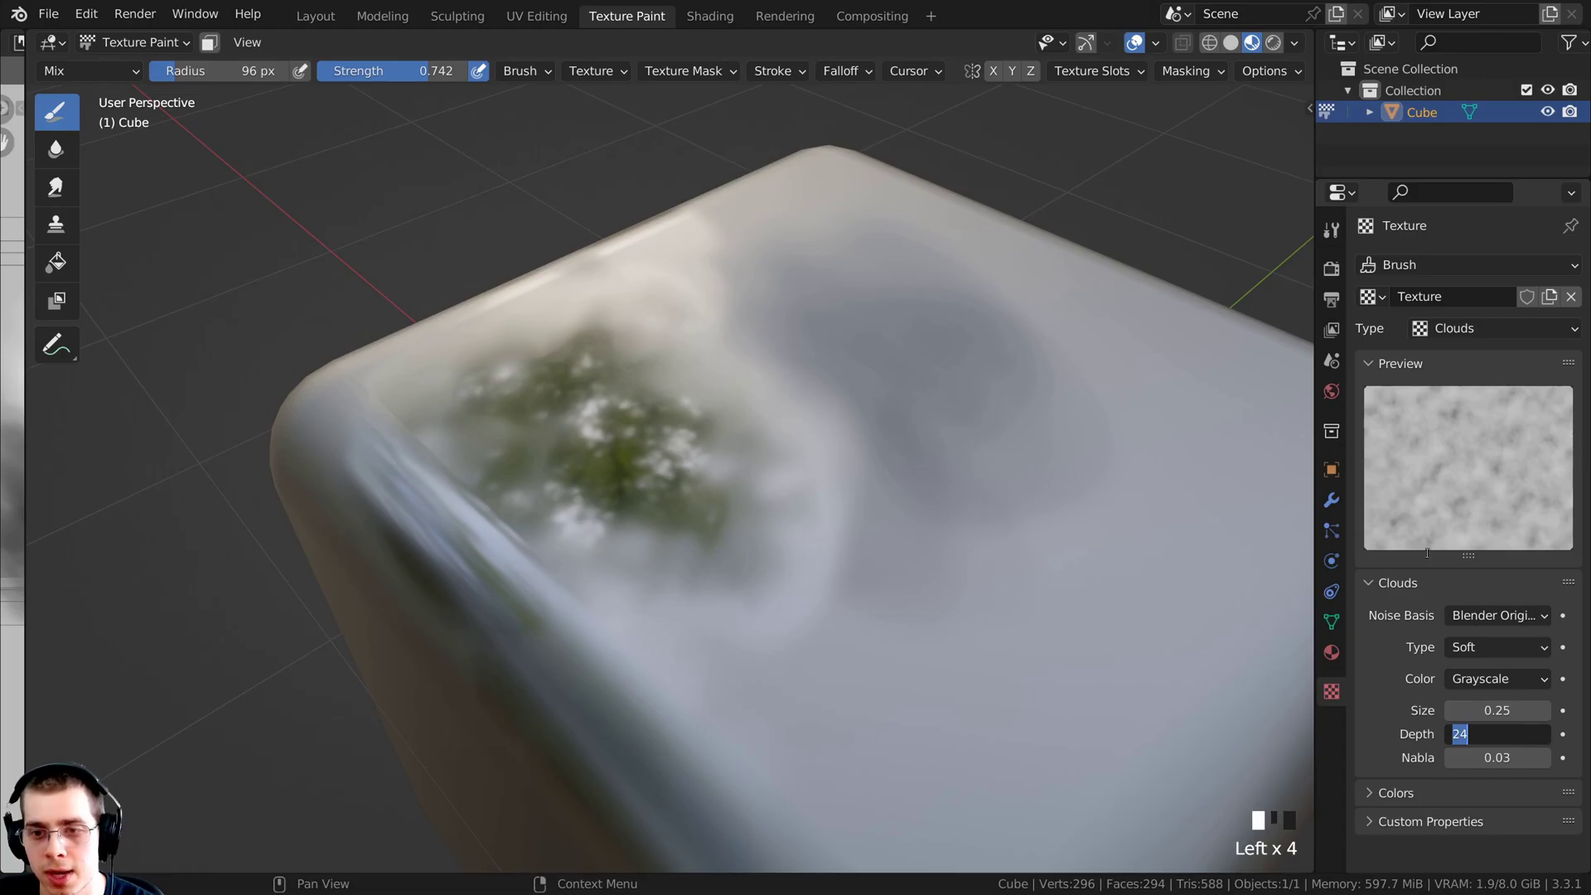
click(1427, 503)
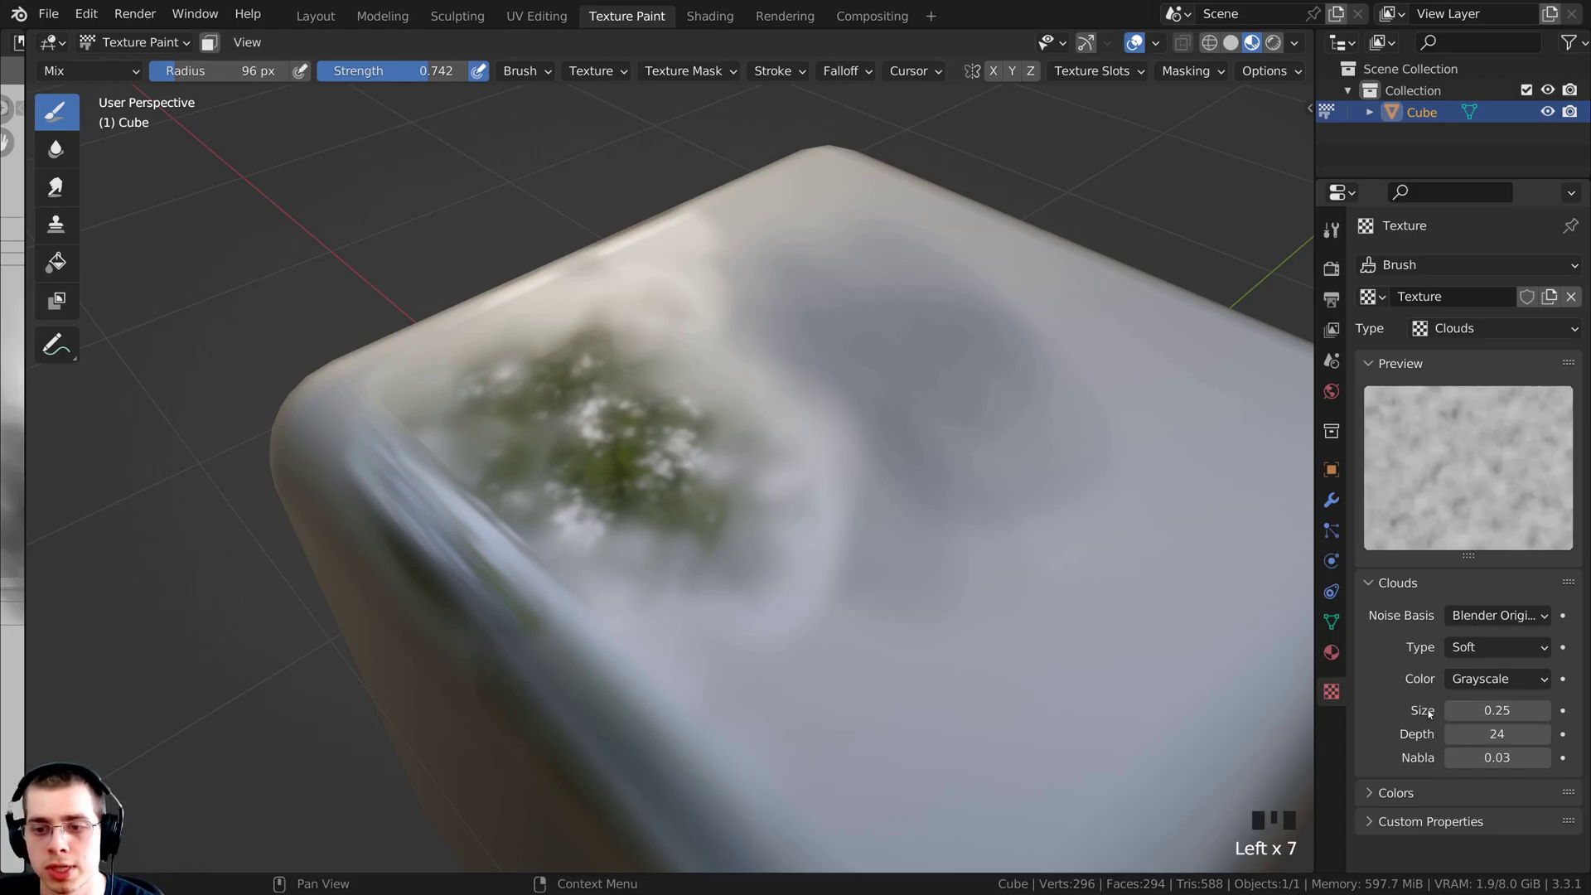
click(1473, 623)
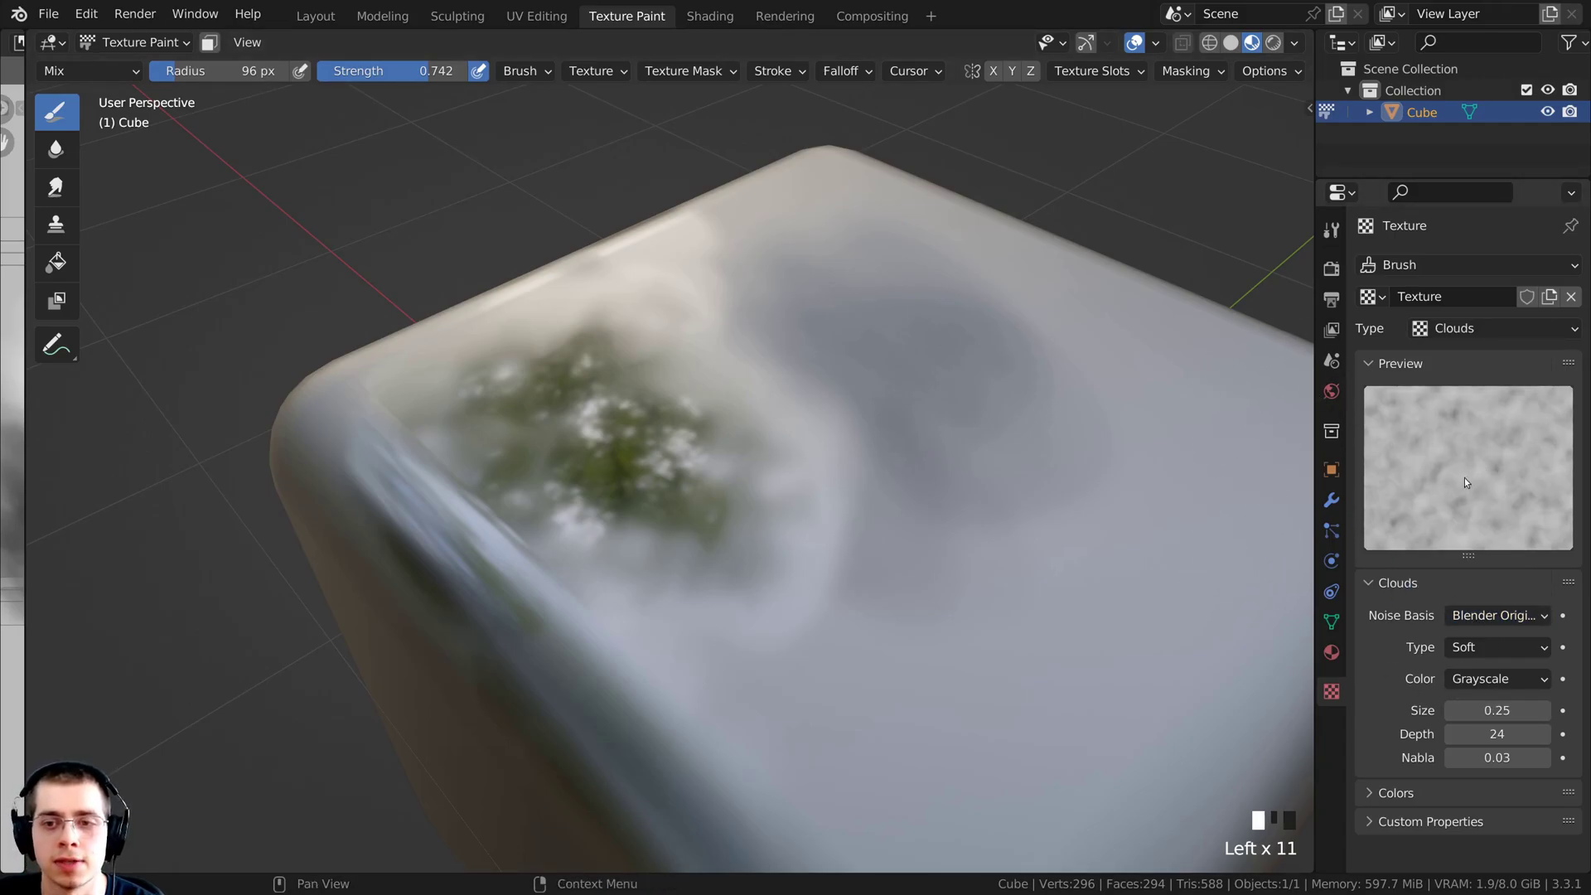
- Return to the brush settings, set the texture mapping to Random, and undo the last test stroke on the cube
click(1332, 232)
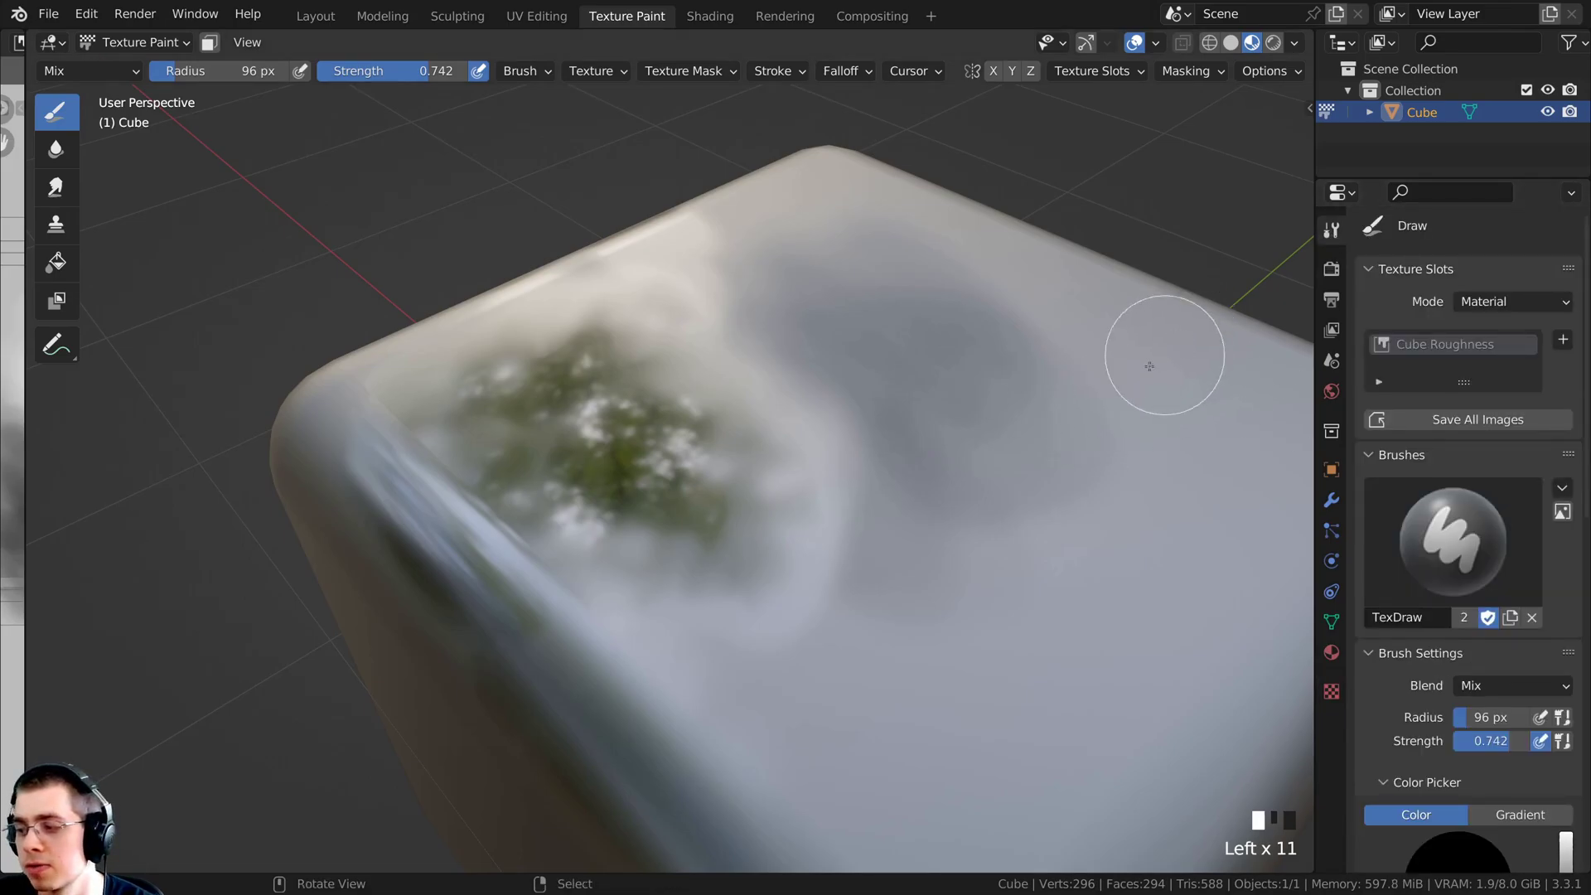
middle_drag(1150, 366, 1019, 440)
middle_drag(1449, 654, 1448, 361)
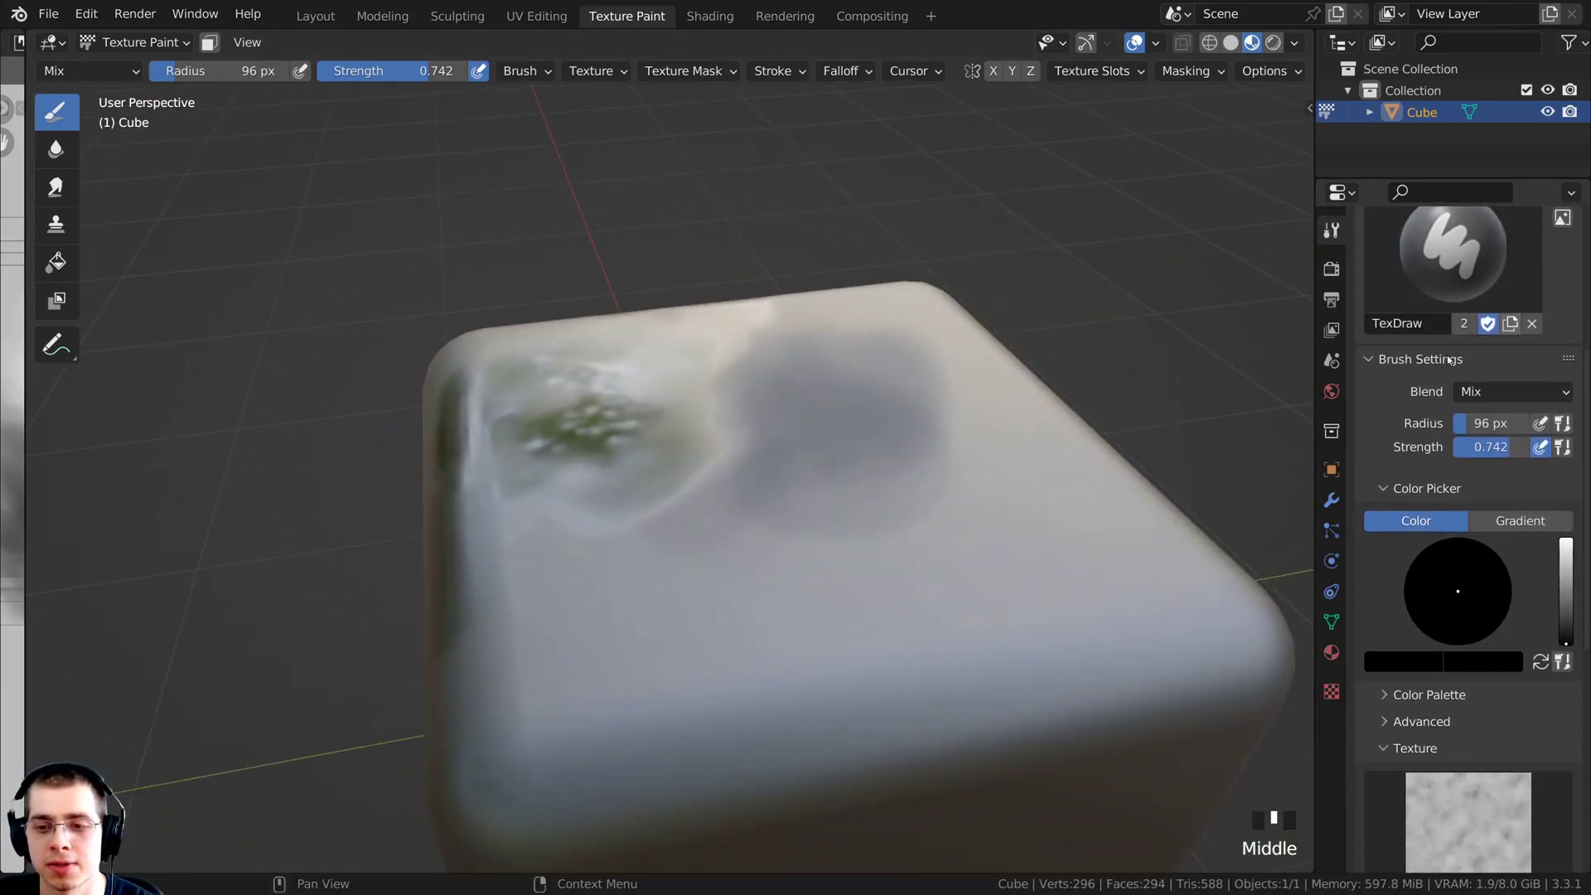
scroll(1382, 577, down, 10)
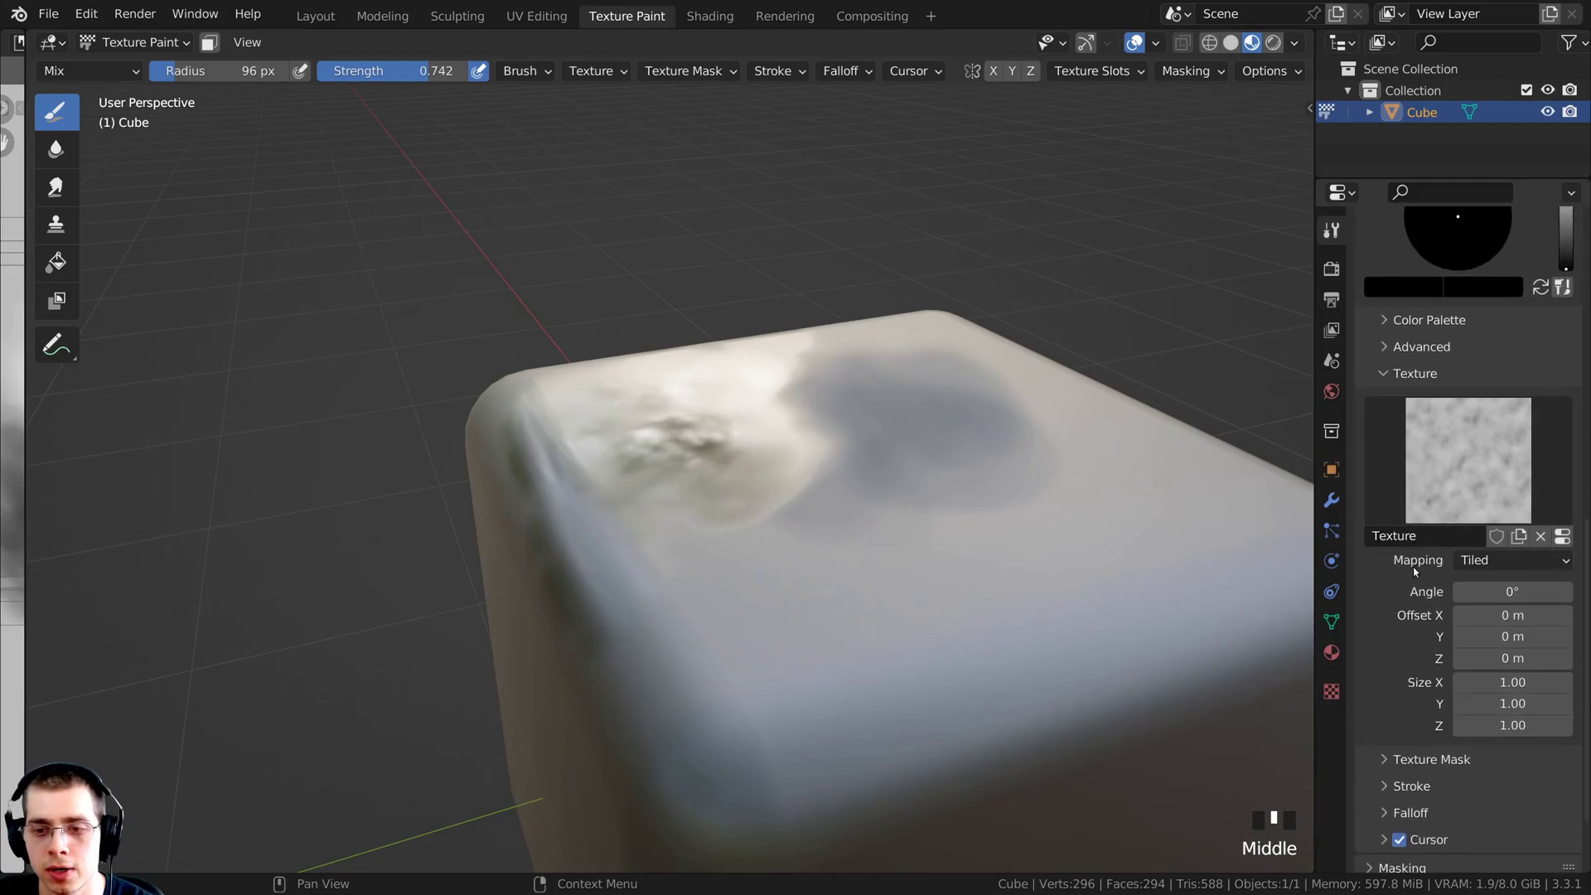
click(1475, 560)
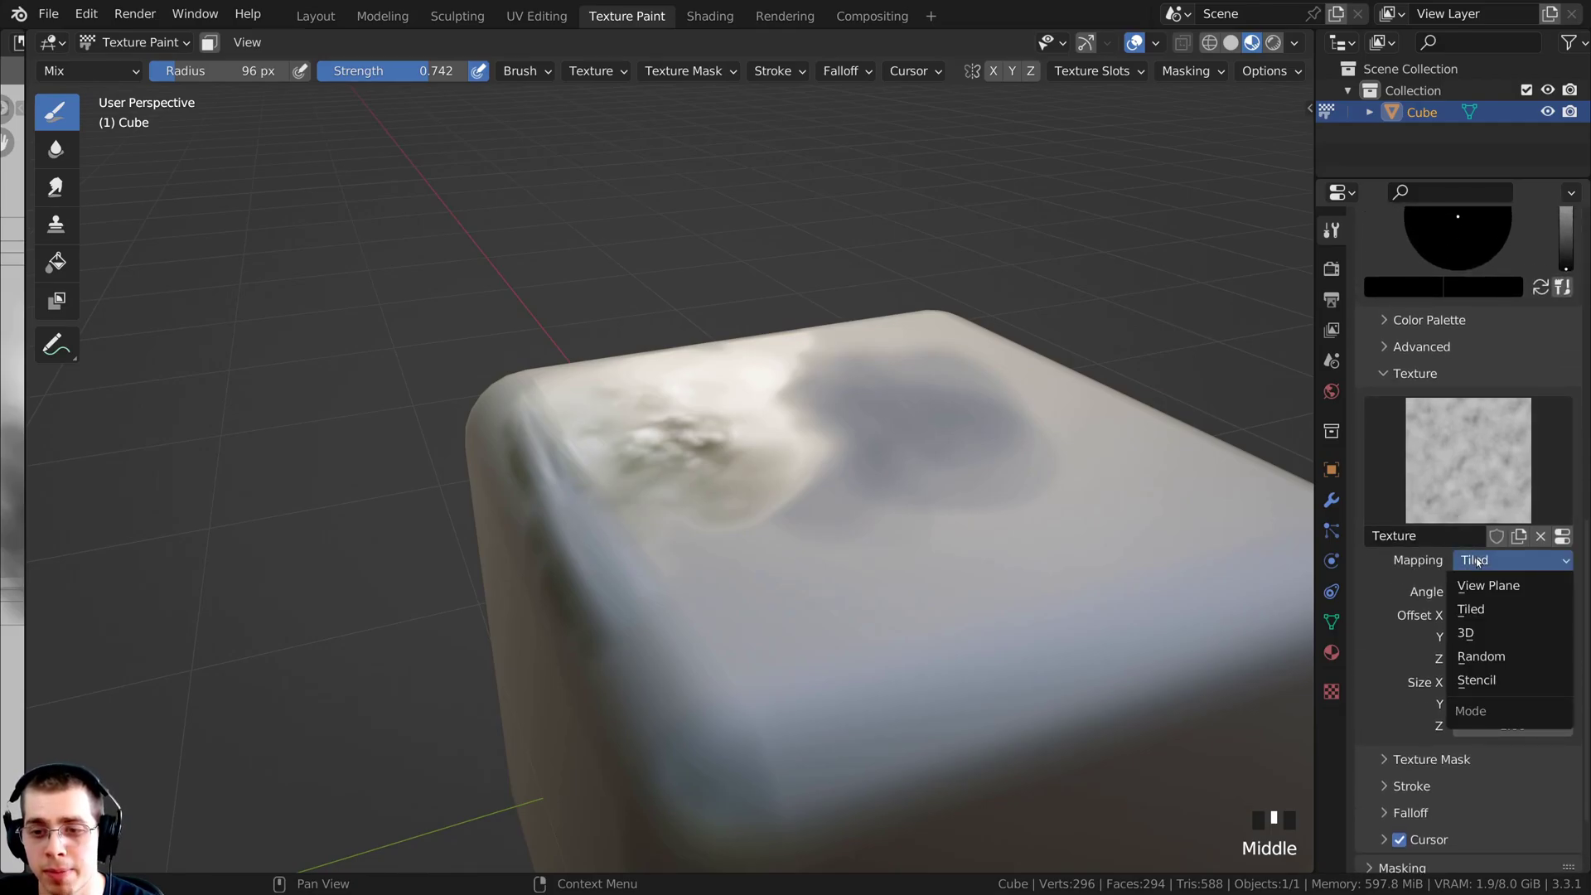
click(1482, 656)
key(ctrl+z)
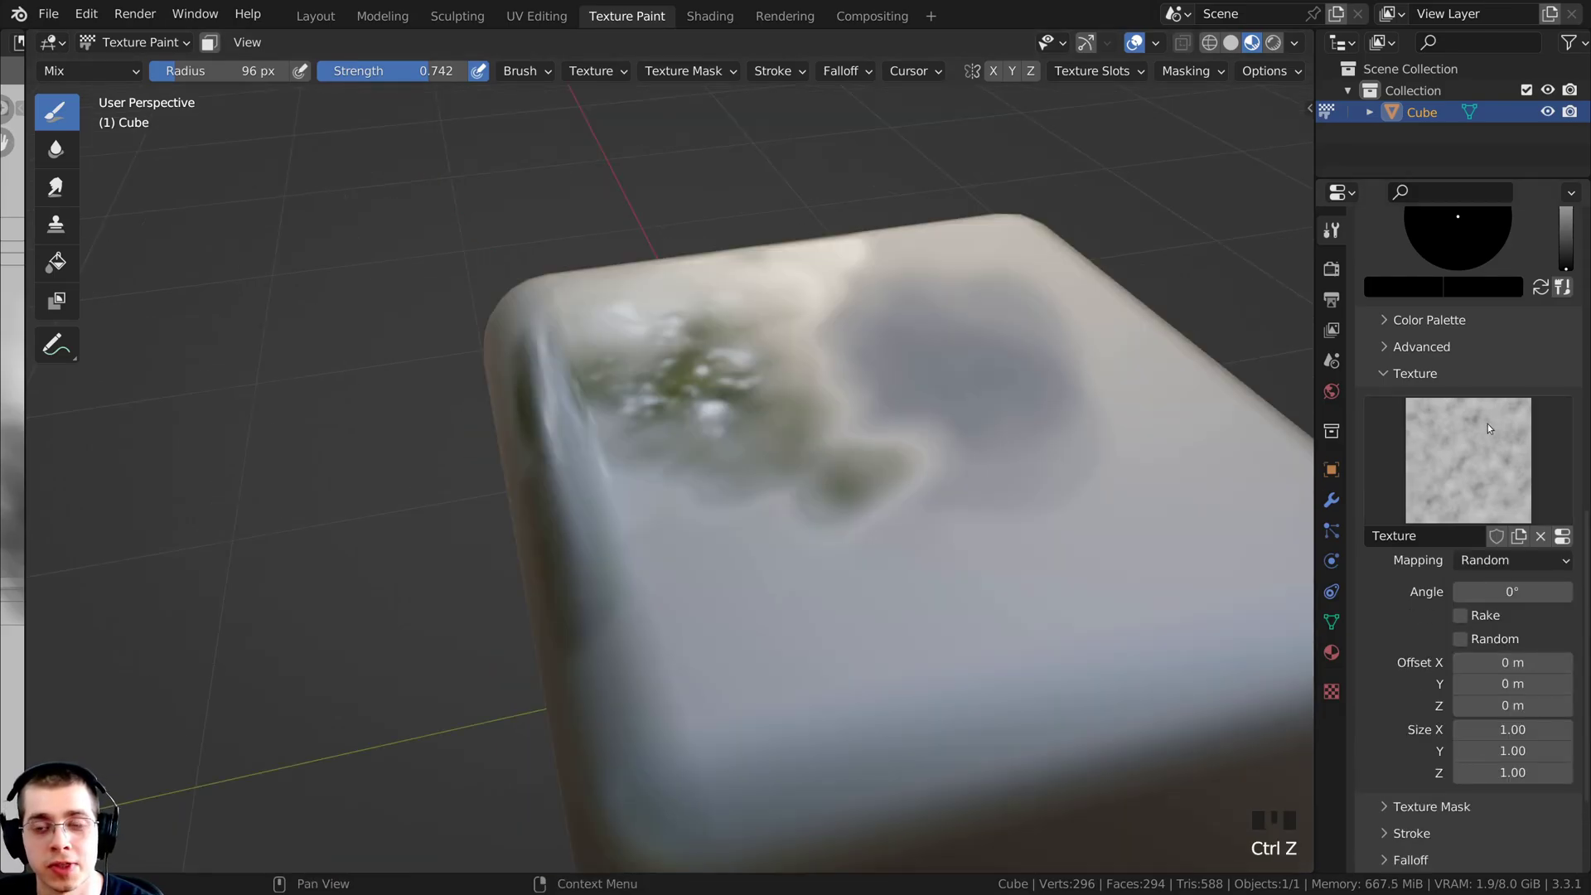
- Set the brush color to light gray and the radius to 191 px, and paint cloud-textured strokes across the cube's top face
scroll(1489, 425, up, 8)
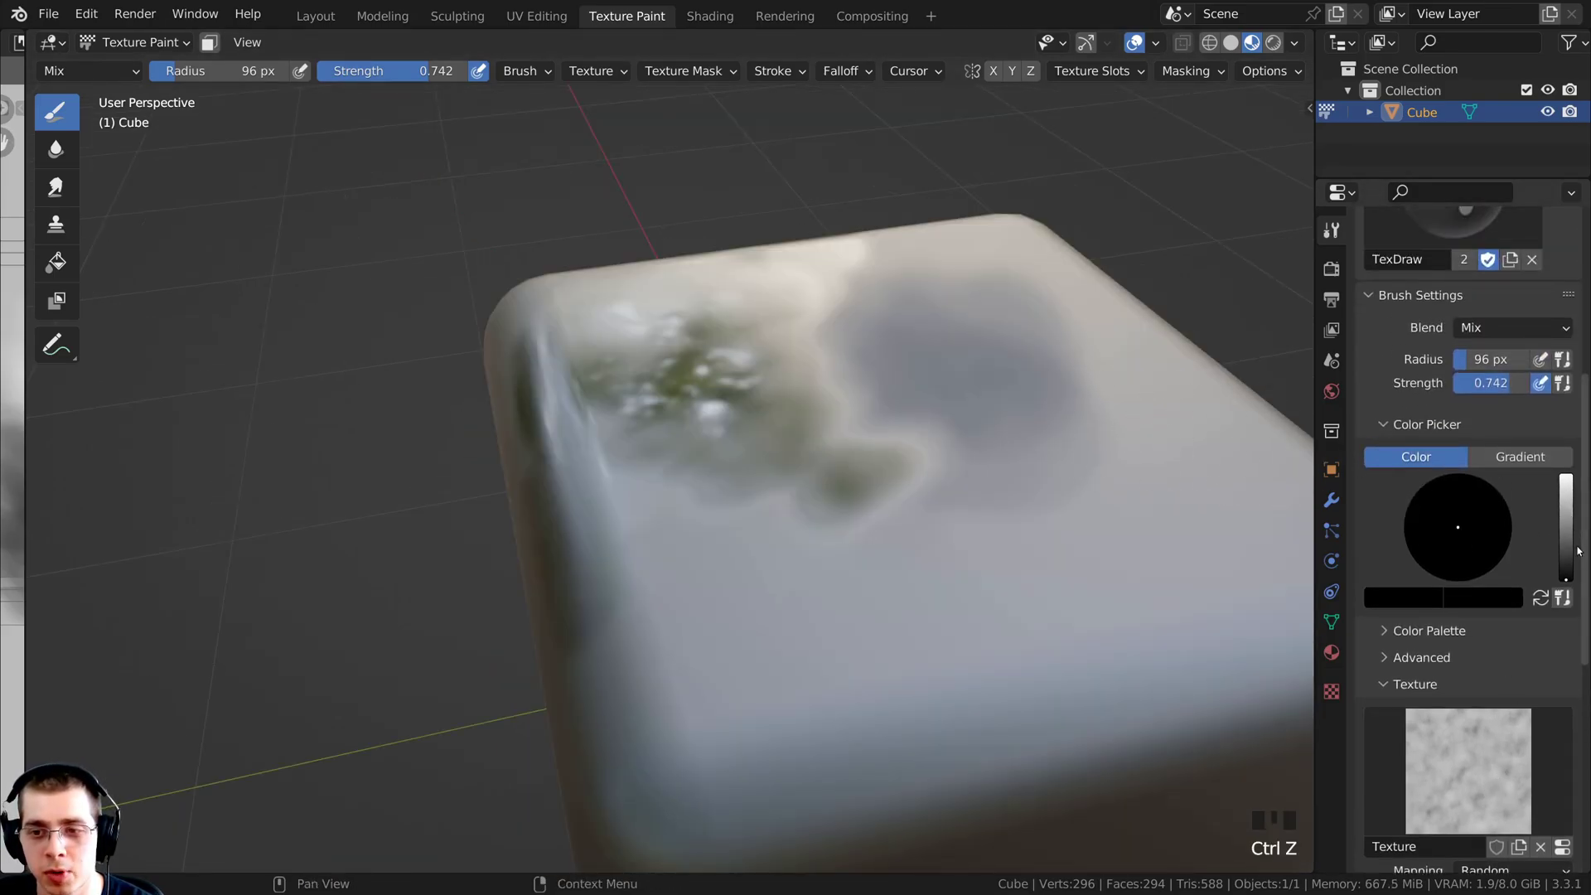
drag(1572, 564, 1564, 495)
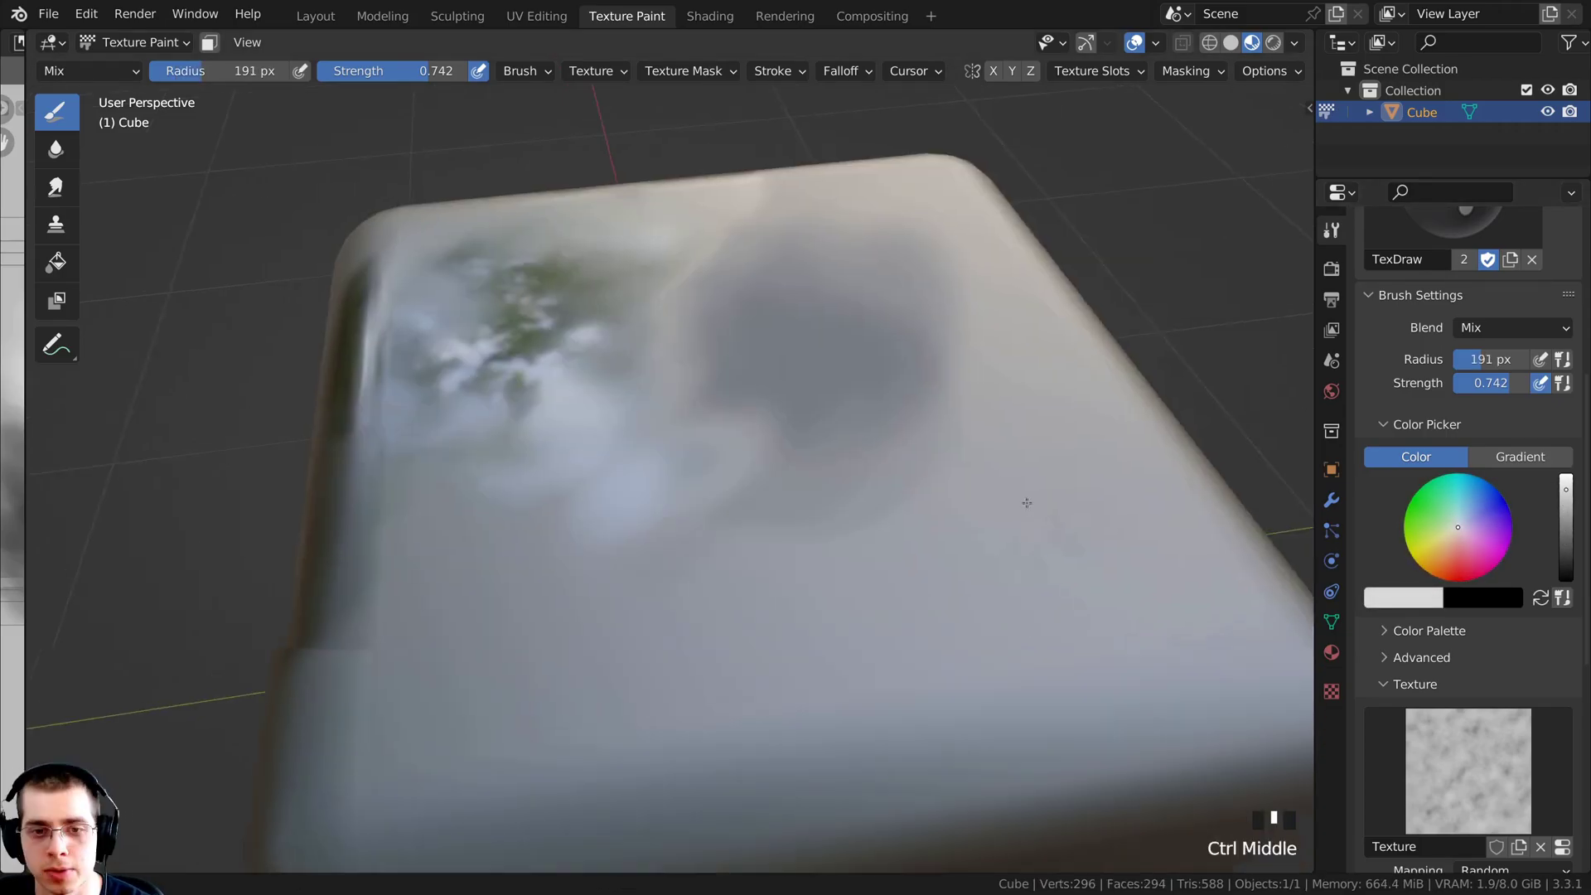
ctrl+middle_drag(1030, 500, 1040, 495)
drag(1023, 497, 817, 504)
ctrl+middle_drag(866, 526, 902, 585)
mouse_move(981, 512)
mouse_down()
mouse_move(966, 494)
mouse_move(752, 511)
mouse_move(859, 593)
mouse_move(692, 500)
mouse_move(771, 439)
mouse_up()
drag(771, 439, 877, 391)
middle_drag(895, 391, 856, 458)
mouse_move(919, 445)
mouse_down()
mouse_move(862, 500)
mouse_move(734, 475)
mouse_move(923, 529)
mouse_up()
click(949, 580)
click(961, 572)
click(998, 513)
click(965, 479)
- Paint further light gray textured strokes between the glossy patch and the rest of the cube's top face
middle_drag(770, 476, 953, 452)
ctrl+middle_drag(702, 450, 692, 461)
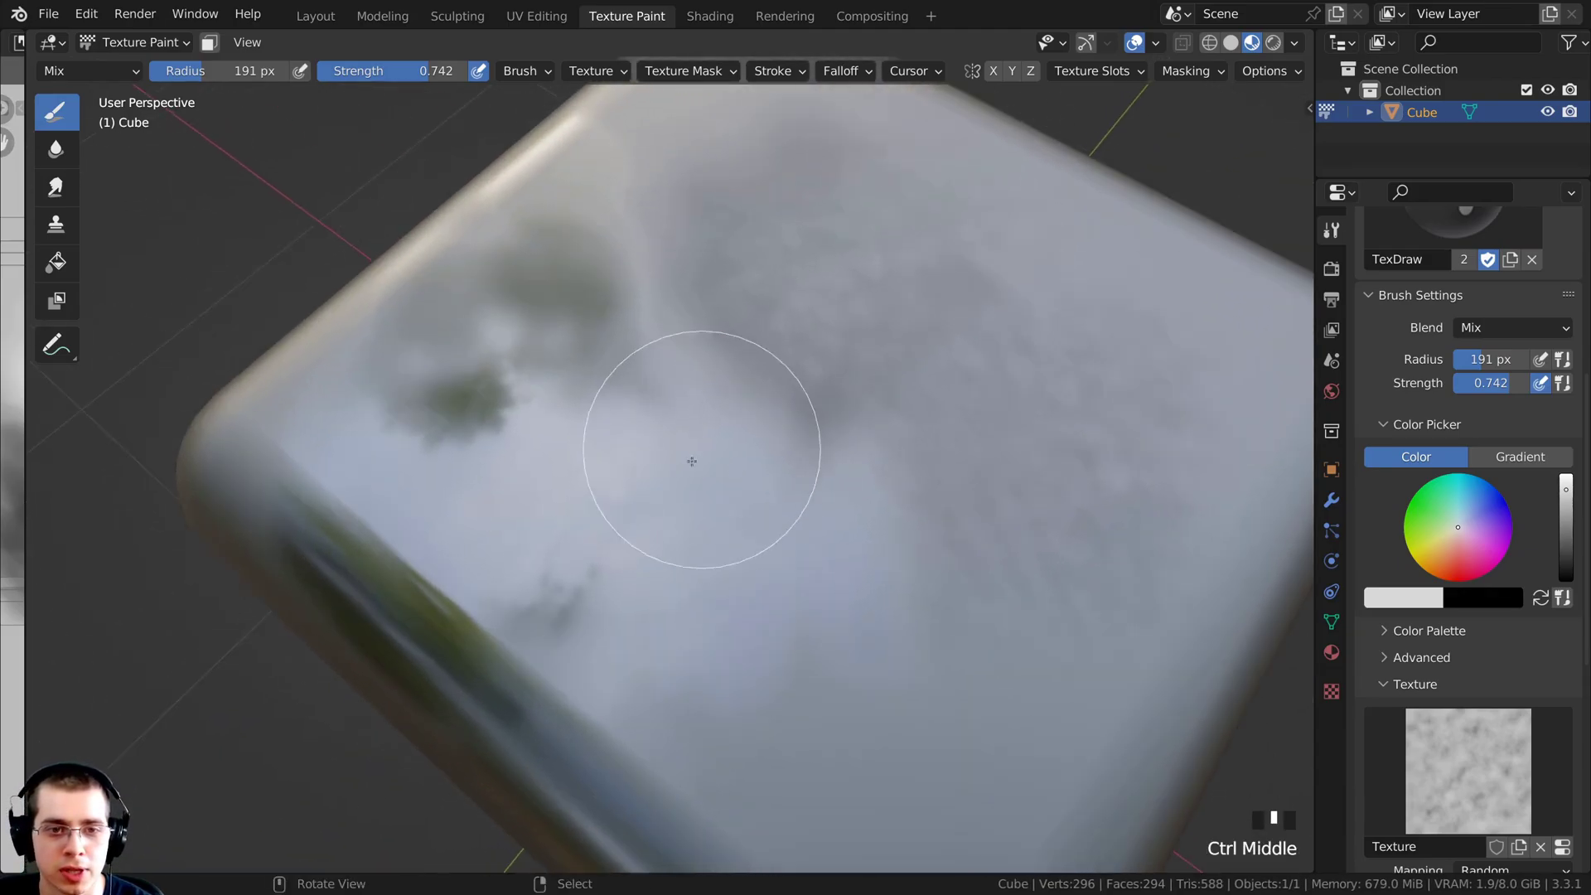
drag(692, 462, 791, 540)
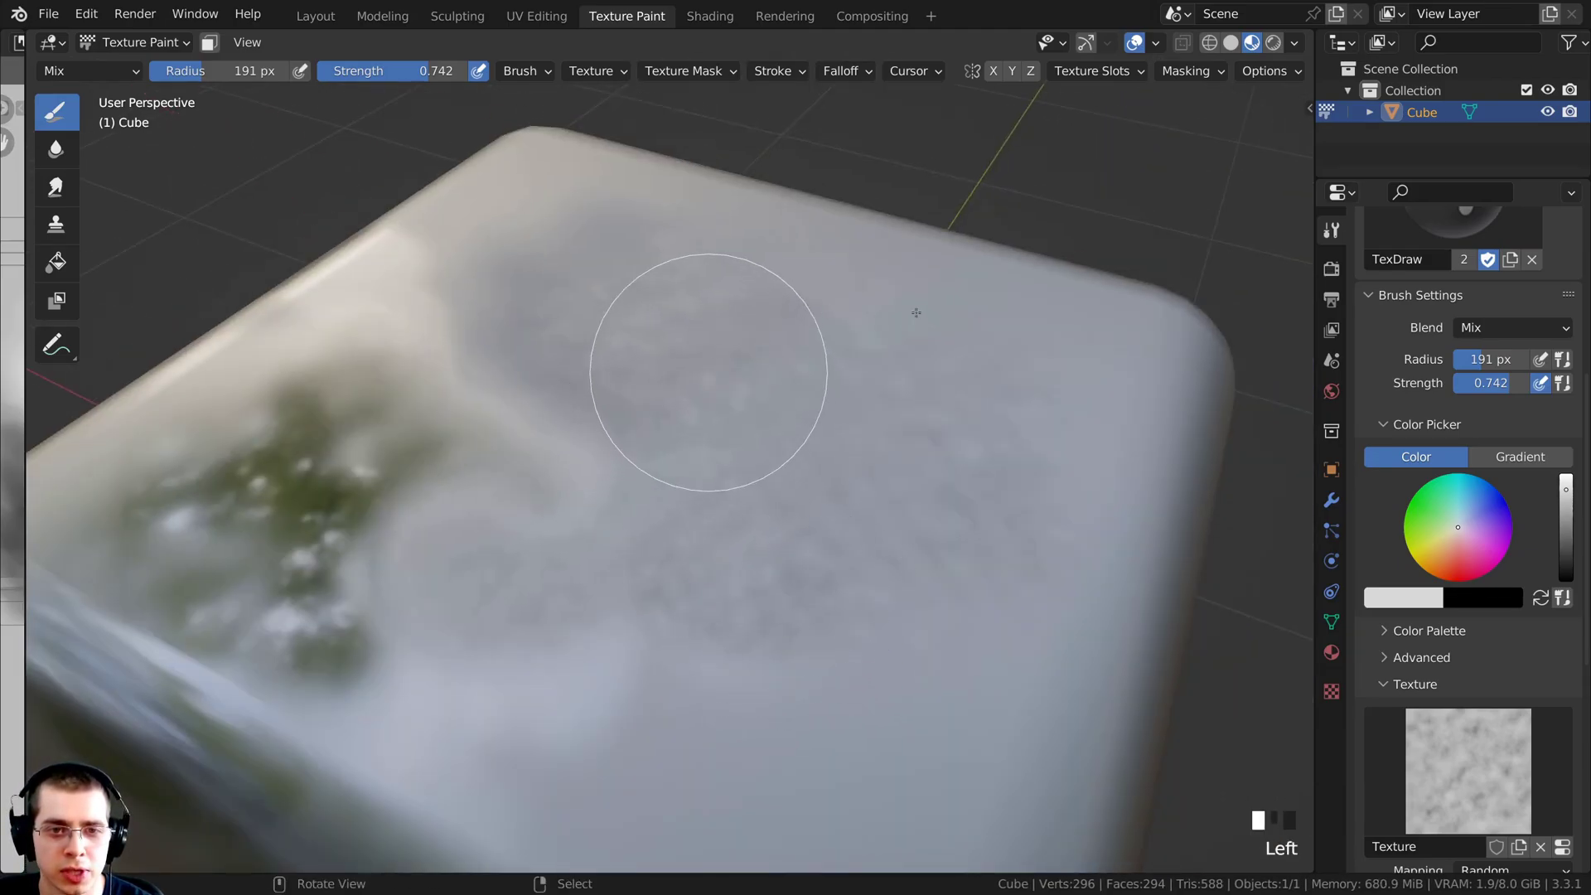
mouse_move(675, 373)
ctrl+middle_down()
mouse_move(846, 539)
mouse_move(853, 567)
ctrl+middle_up()
mouse_move(779, 502)
mouse_down()
mouse_move(744, 538)
mouse_move(831, 381)
mouse_move(792, 406)
mouse_up()
mouse_move(704, 464)
mouse_down()
mouse_move(684, 496)
mouse_move(877, 488)
mouse_up()
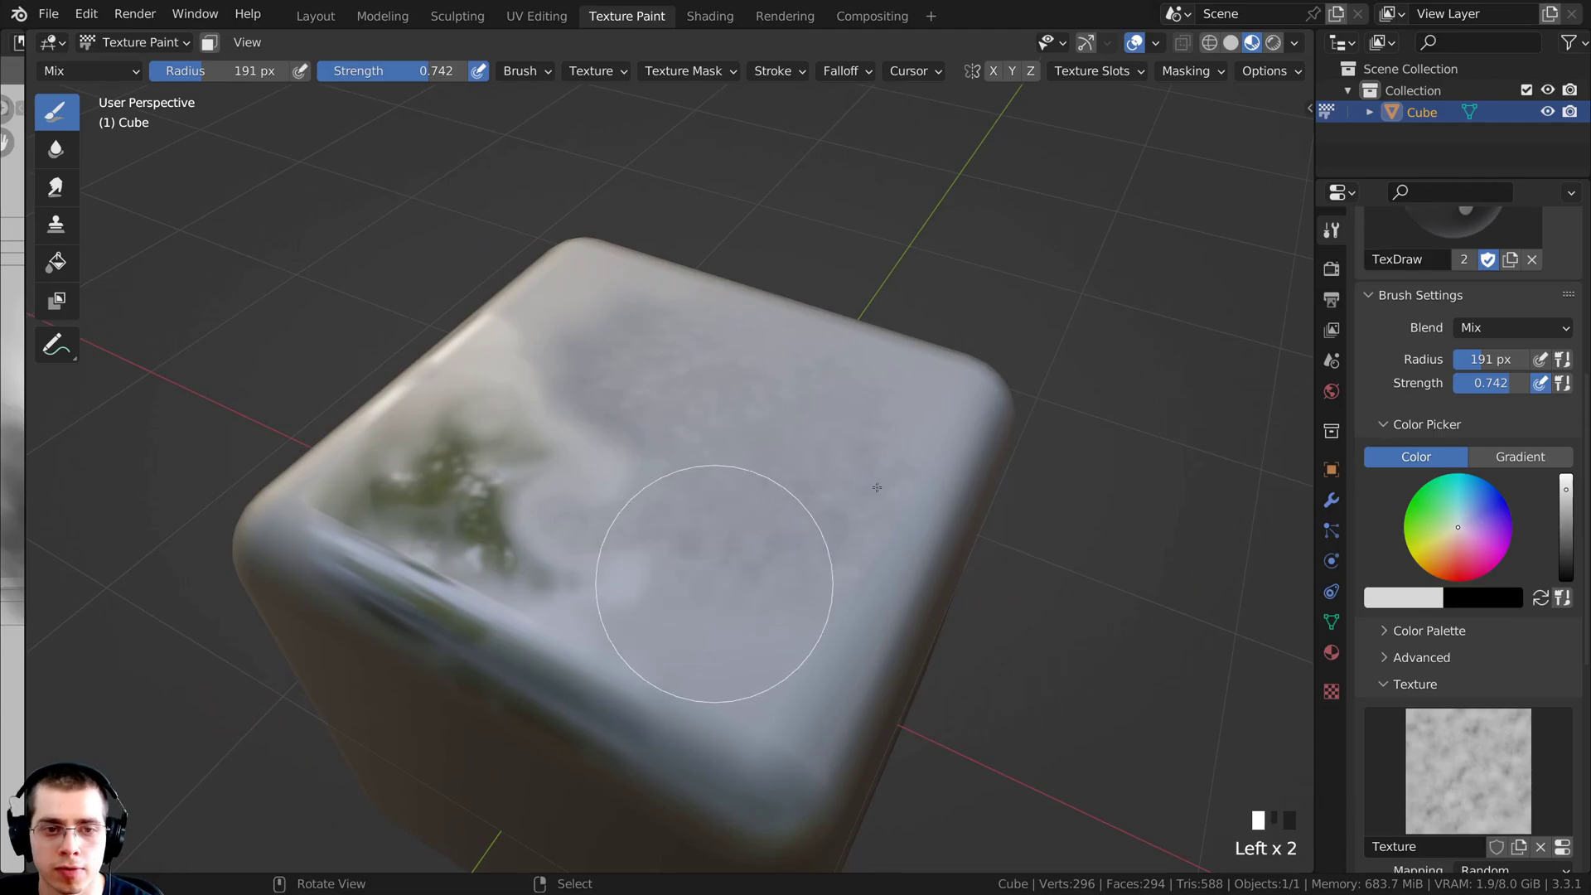
- Reduce the brush radius to 138 px, darken the color to dark gray, and paint glossier textured patches on the cube
middle_drag(771, 551, 791, 491)
ctrl+middle_drag(791, 490, 791, 507)
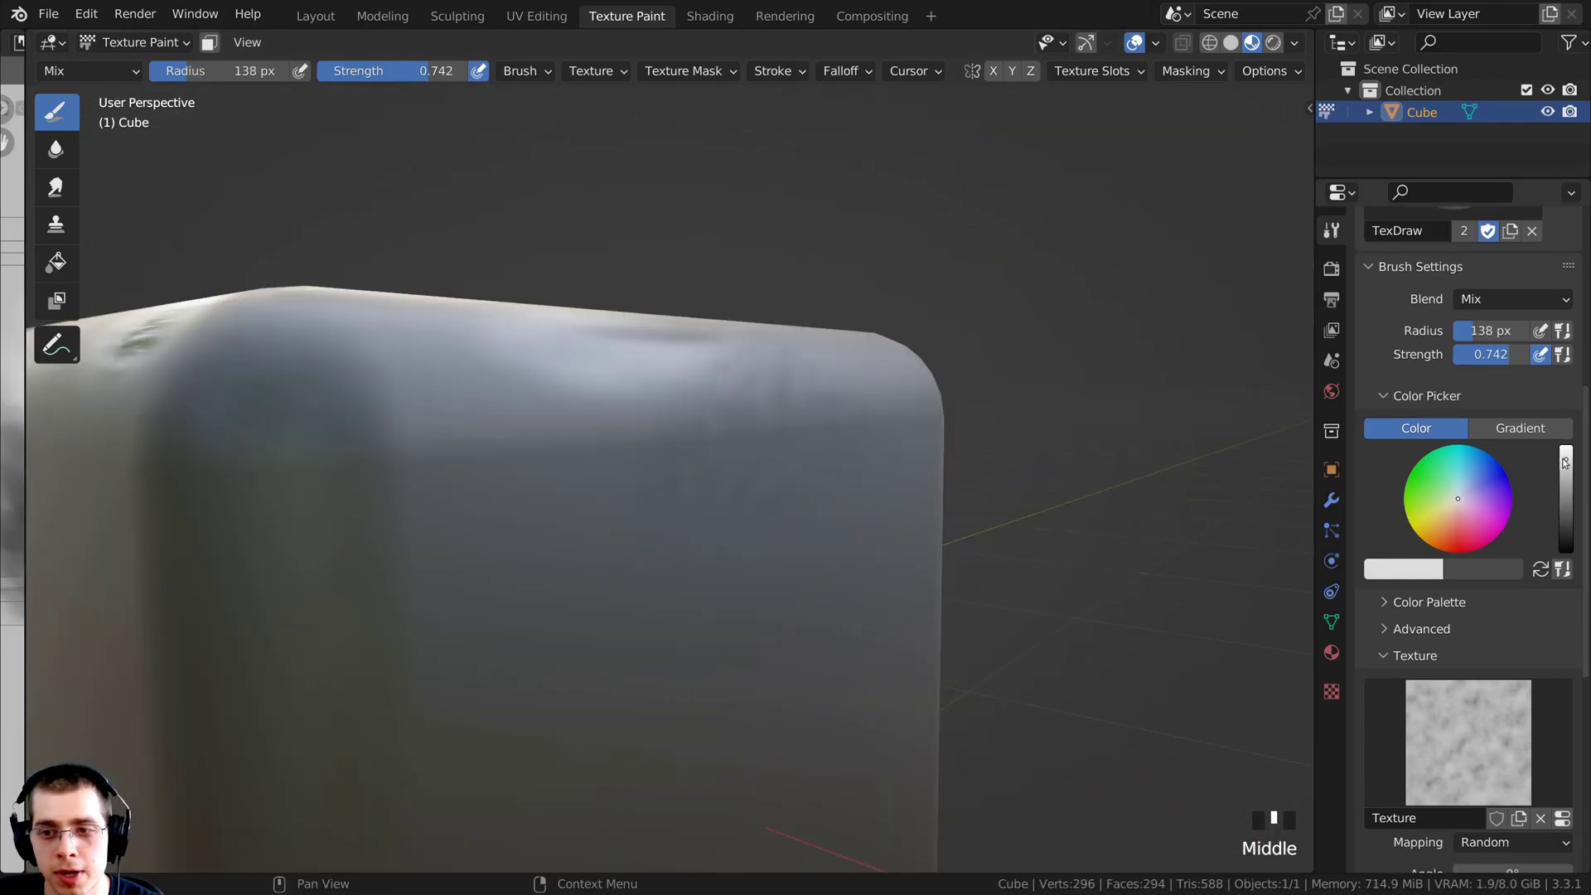
drag(1566, 462, 1567, 522)
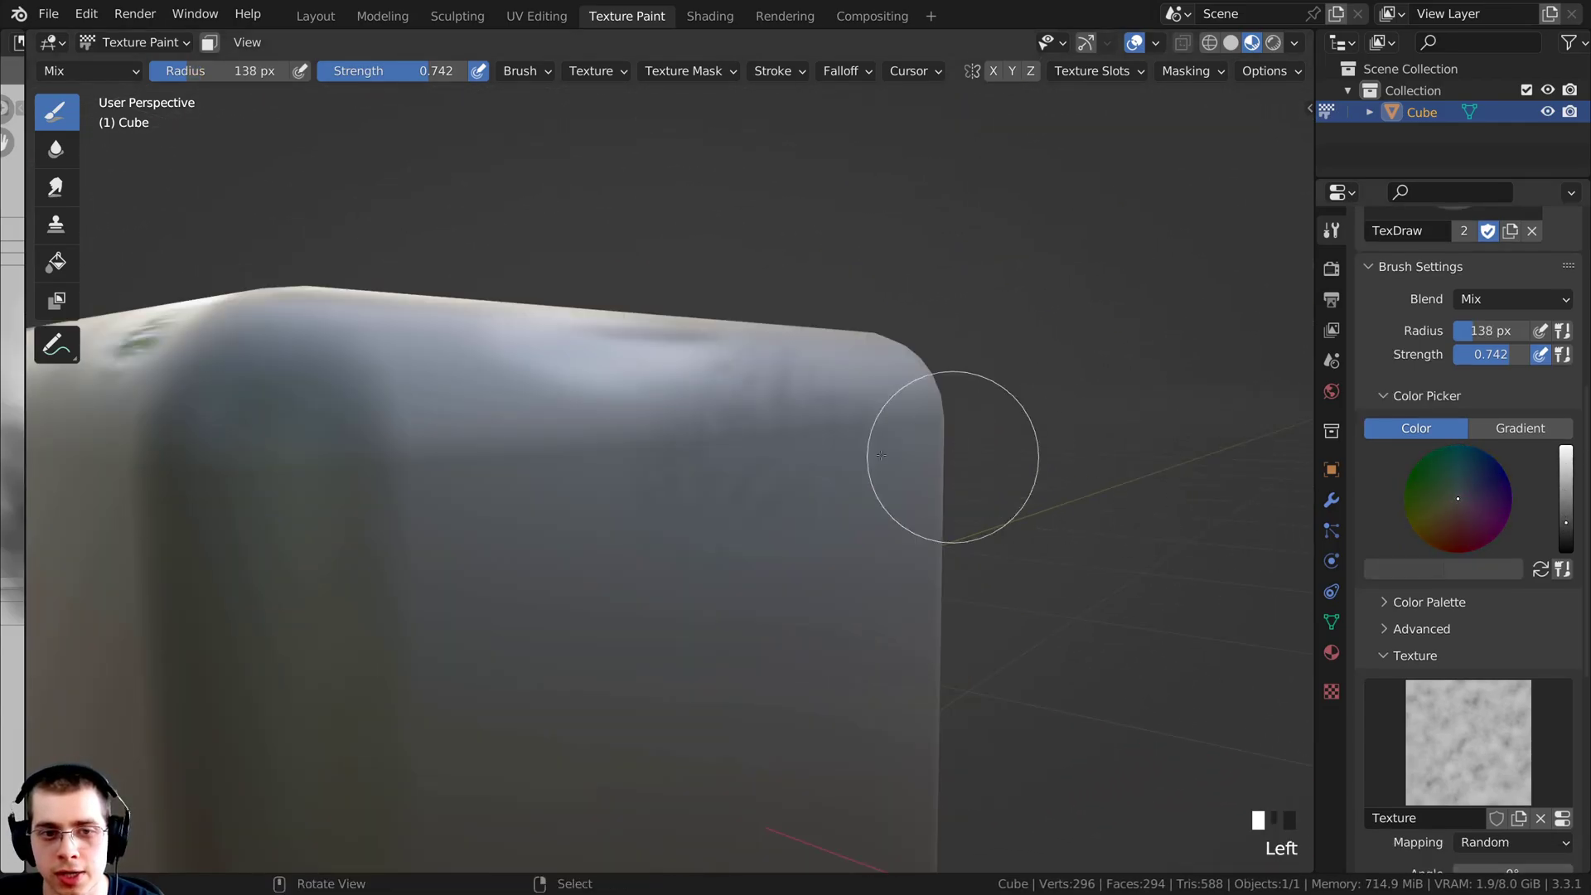
middle_drag(942, 455, 755, 371)
mouse_move(779, 498)
mouse_down()
mouse_move(754, 540)
mouse_move(704, 452)
mouse_move(783, 384)
mouse_move(842, 537)
mouse_move(699, 611)
mouse_move(700, 522)
mouse_move(583, 398)
mouse_move(654, 518)
mouse_move(676, 395)
mouse_move(729, 655)
mouse_up()
mouse_move(729, 655)
middle_down()
mouse_move(806, 371)
mouse_move(831, 365)
mouse_move(650, 409)
mouse_move(663, 389)
middle_up()
middle_drag(663, 389, 680, 373)
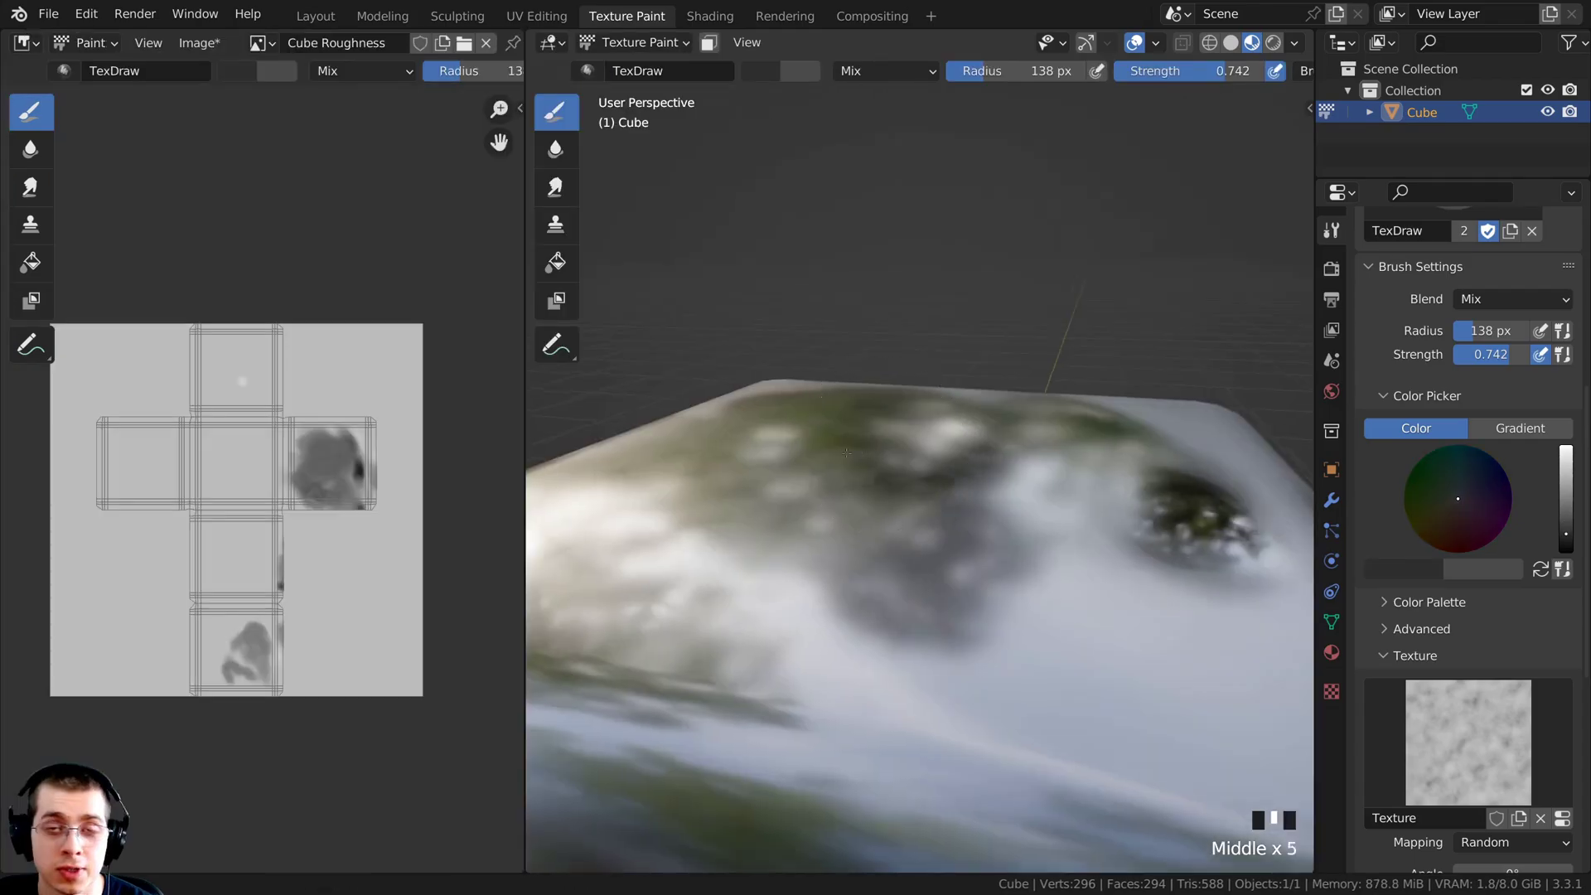
- Show the whole Cube Roughness image in the widened image editor and save it as an image file
middle_drag(846, 453, 795, 494)
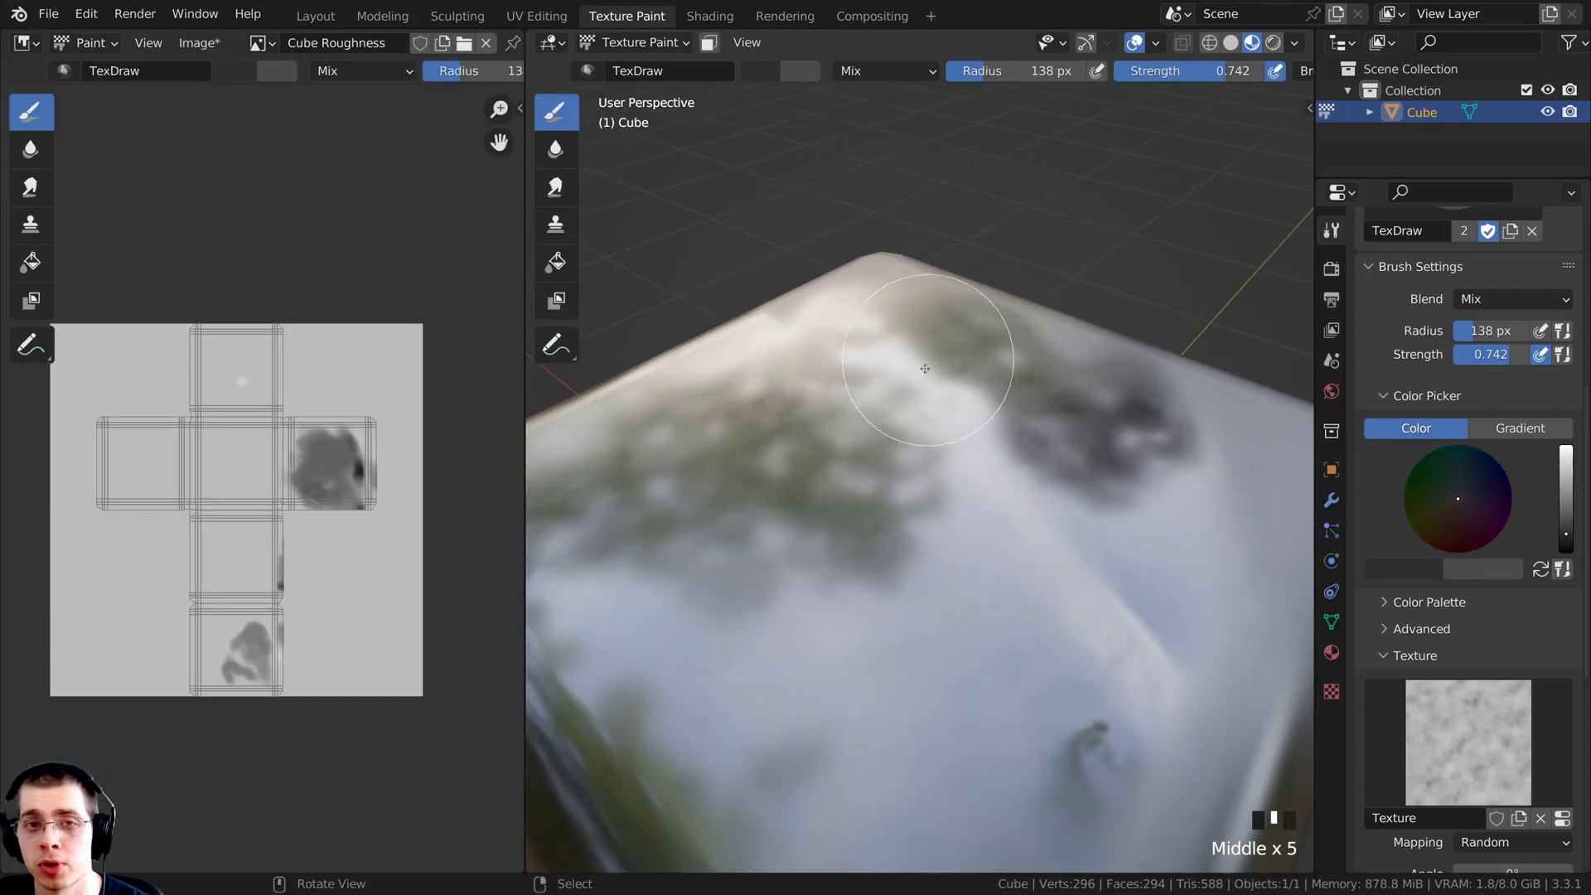
middle_drag(265, 407, 313, 330)
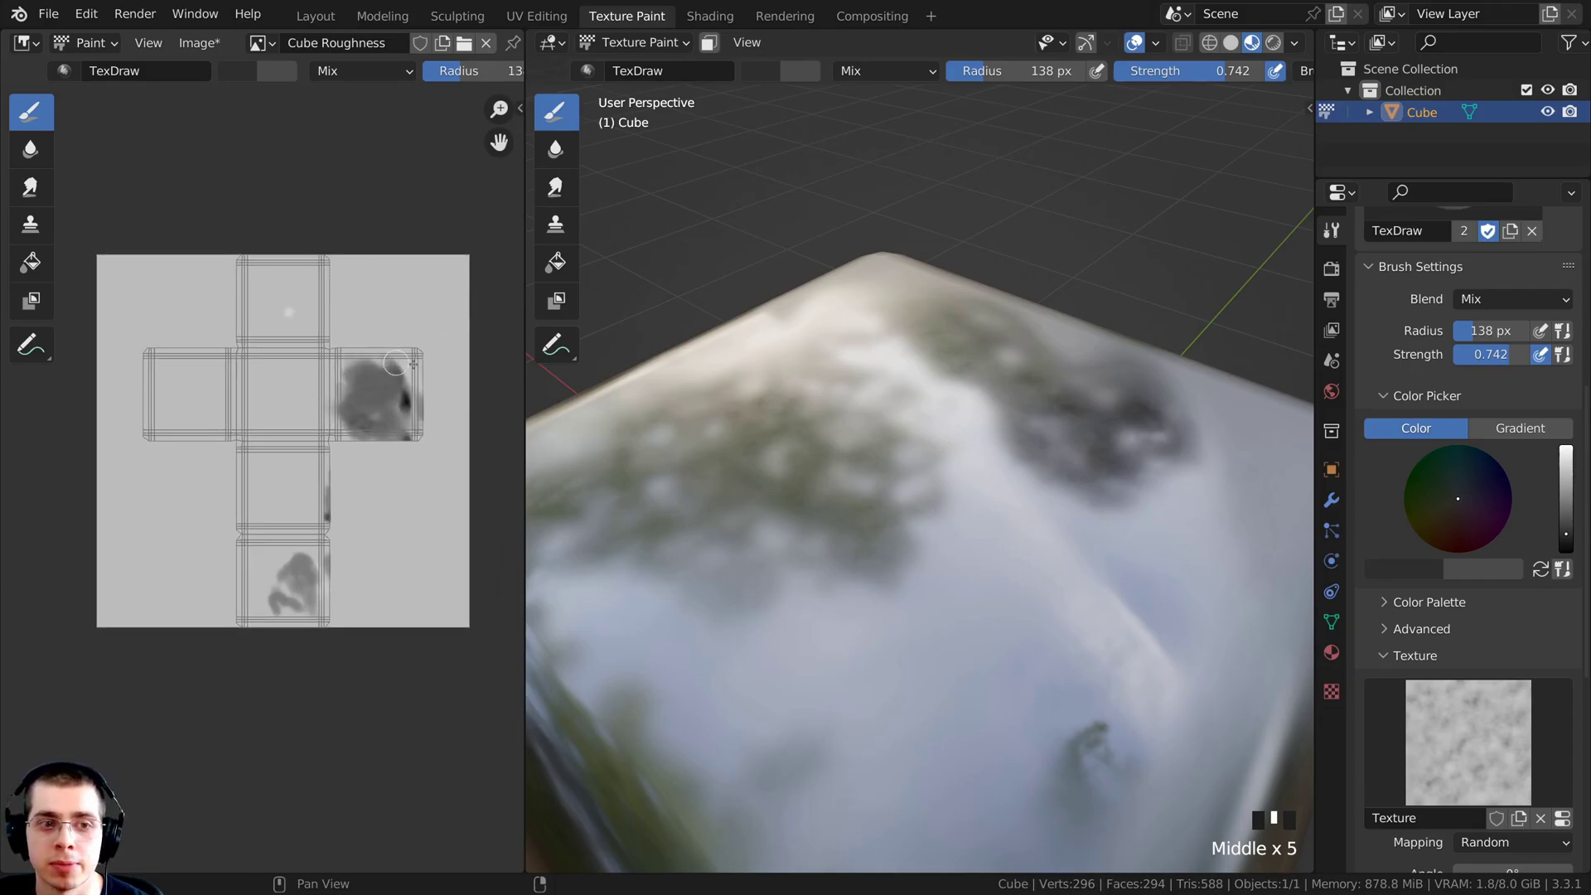
click(203, 47)
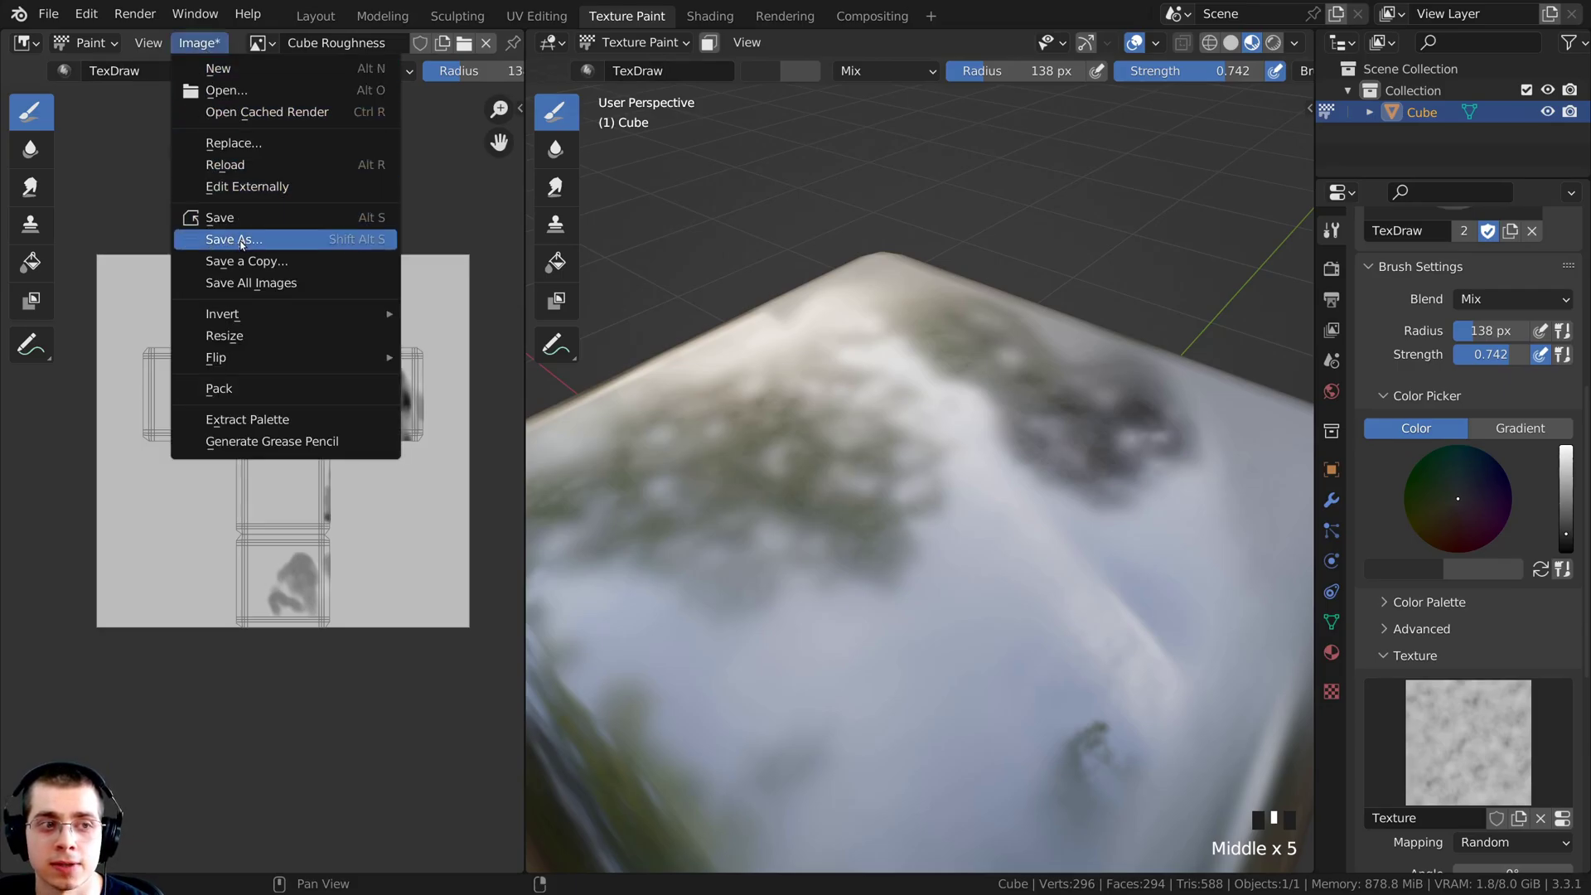
click(236, 239)
click(1471, 186)
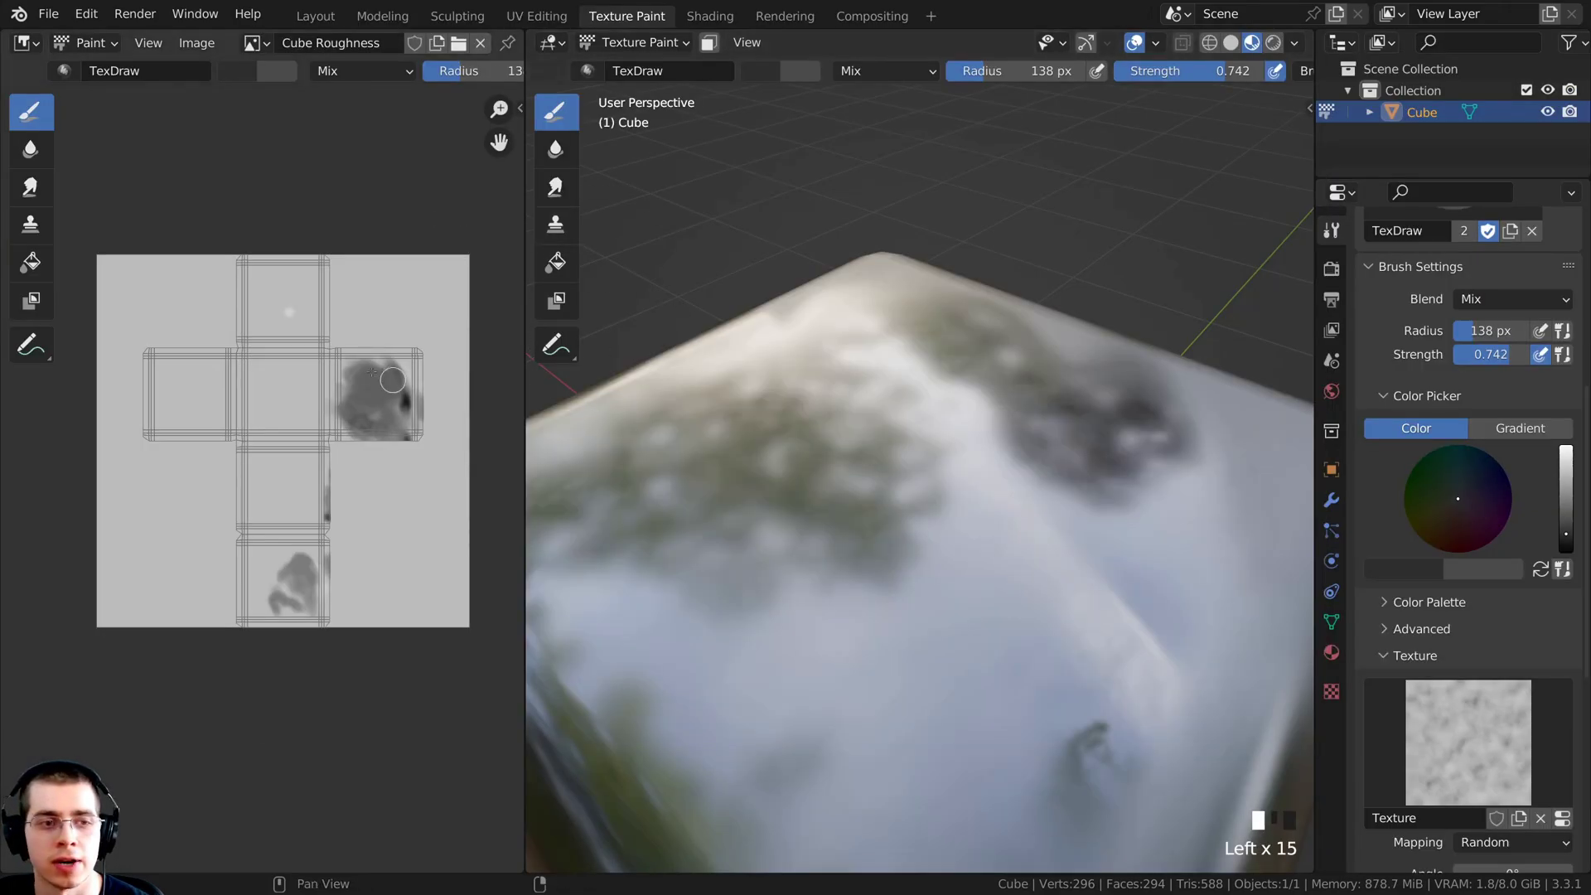
- Examine the painted roughness image and the resulting reflections on the cube's top face from different angles
mouse_move(351, 397)
middle_down()
mouse_move(267, 308)
mouse_move(382, 379)
mouse_move(366, 328)
mouse_move(398, 362)
middle_up()
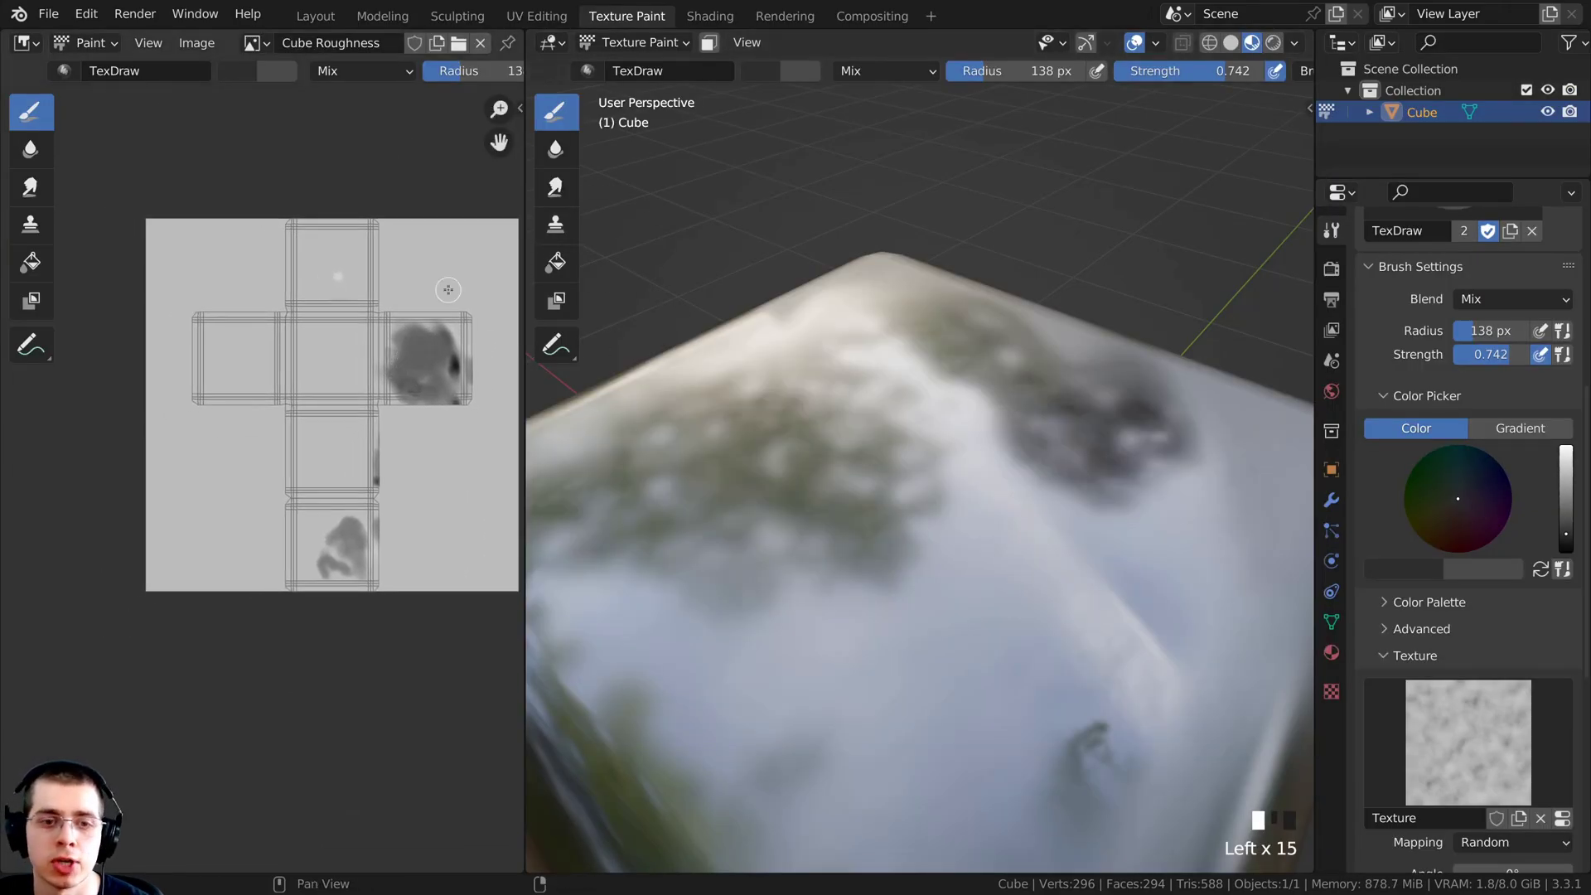
mouse_move(888, 414)
middle_down()
mouse_move(955, 363)
mouse_move(880, 404)
middle_up()
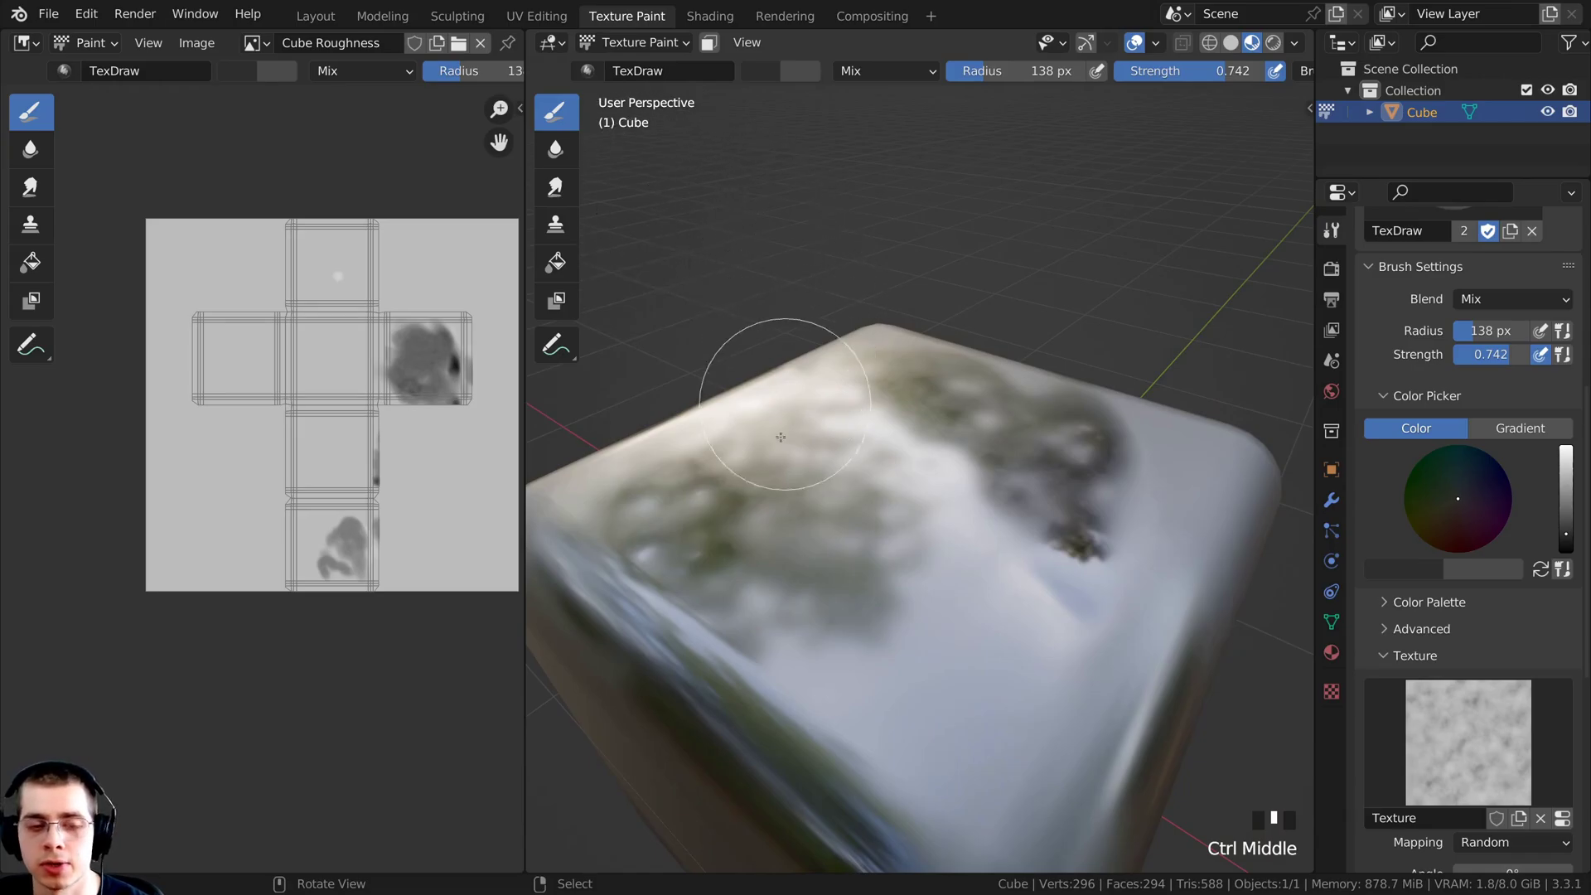
shift+middle_drag(757, 366, 796, 281)
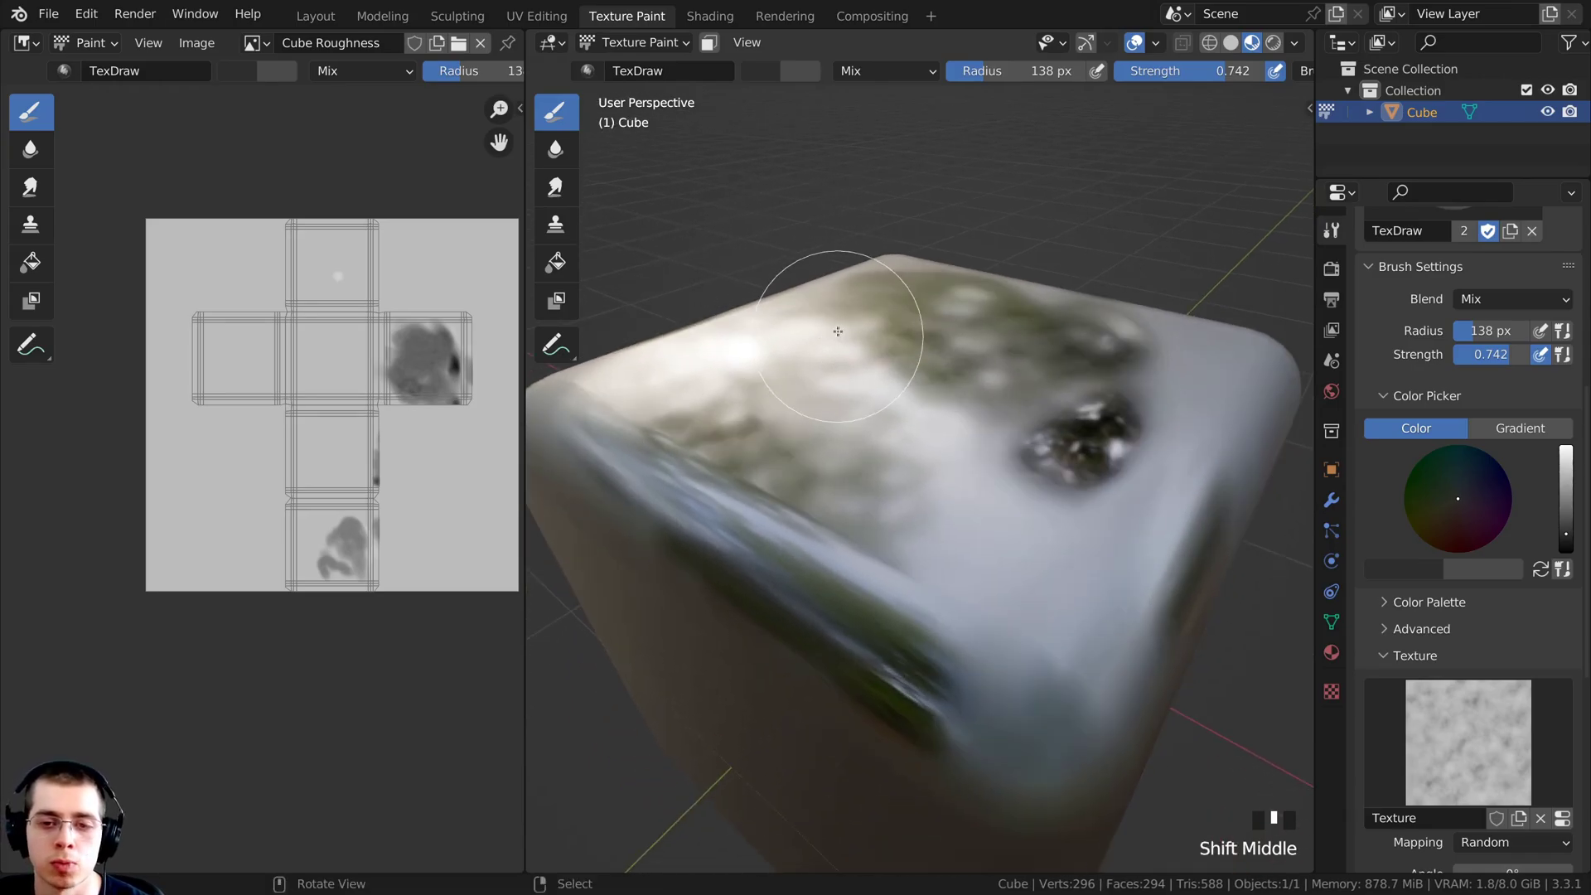
- Switch to the Shading workspace and inspect the cube's glossy and rough areas in a maximized, rendered 3D viewport
click(708, 16)
middle_drag(360, 401, 645, 385)
drag(730, 459, 731, 429)
shift+middle_drag(420, 405, 432, 503)
middle_drag(433, 503, 461, 382)
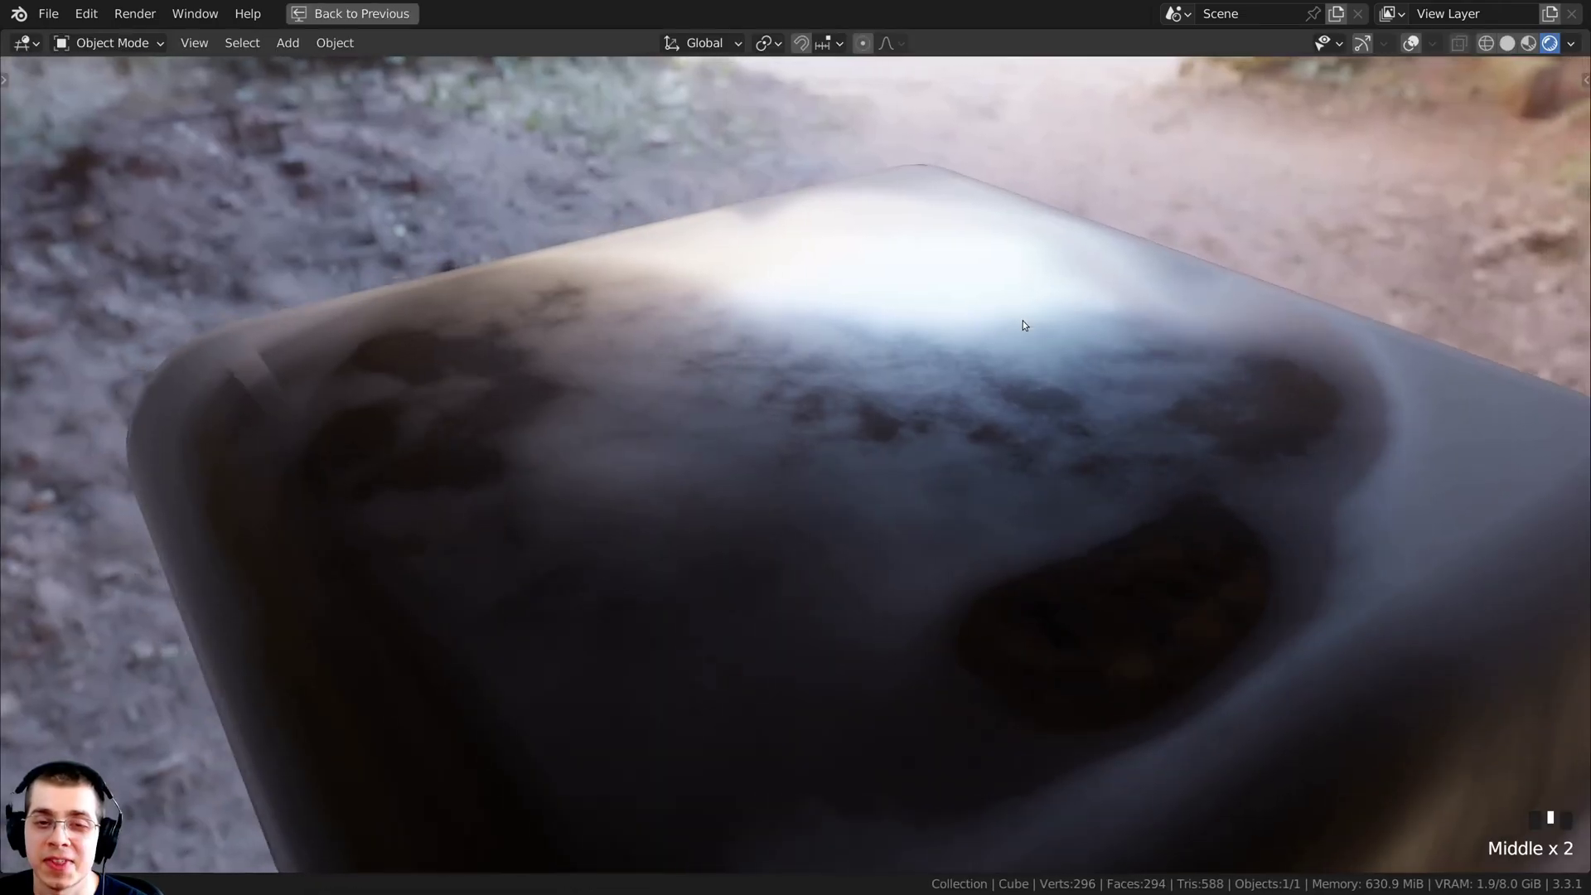
middle_drag(1022, 320, 1030, 277)
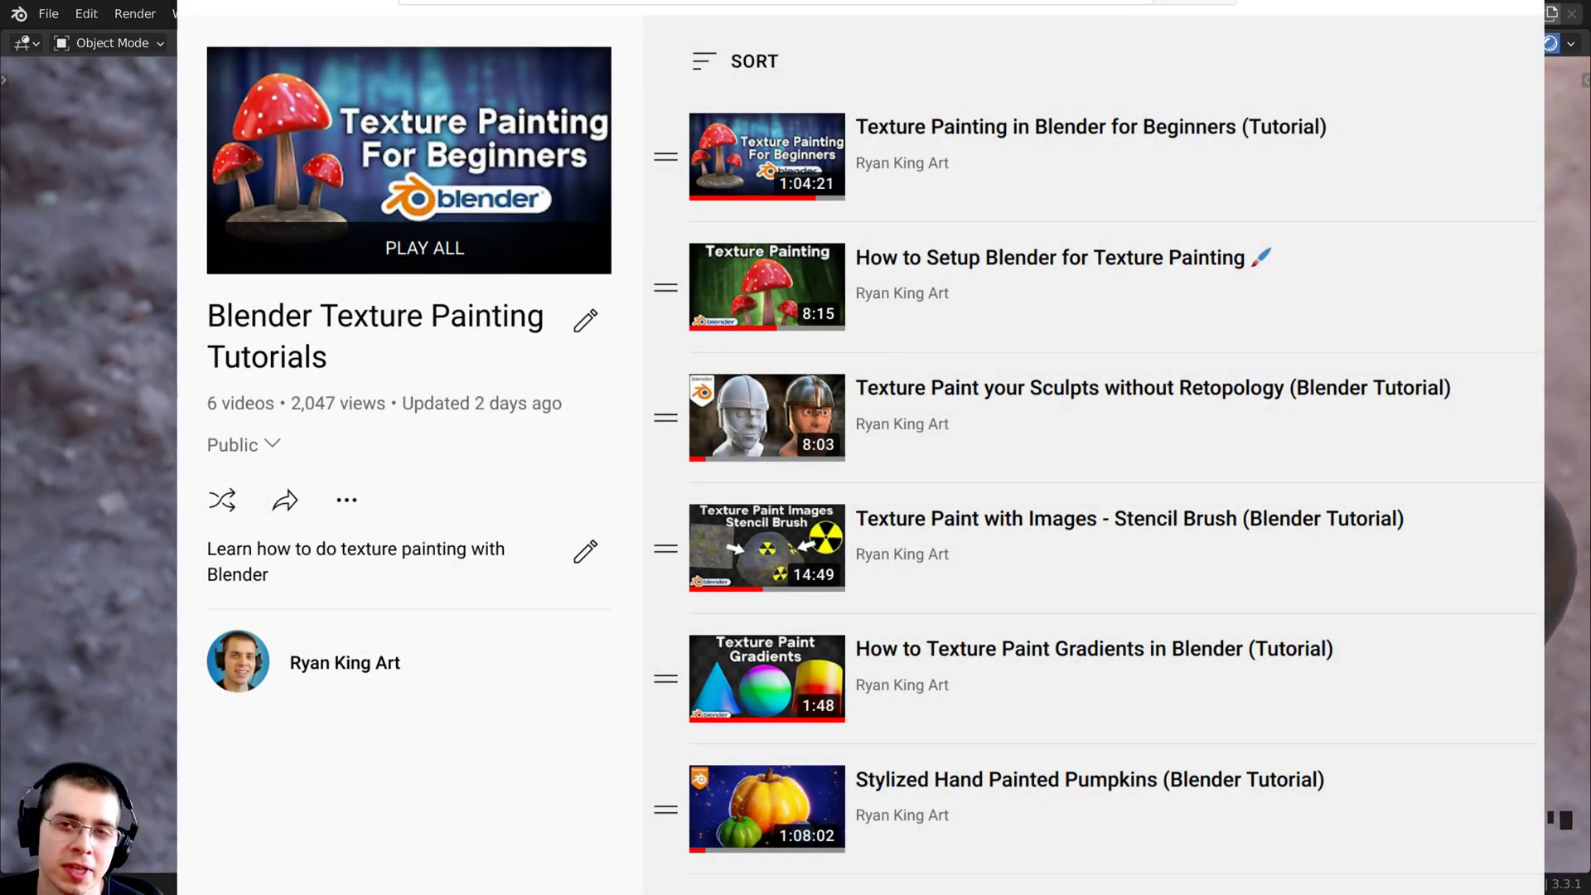
shift+middle_drag(1026, 267, 1024, 343)
ctrl+middle_drag(1025, 343, 1025, 315)
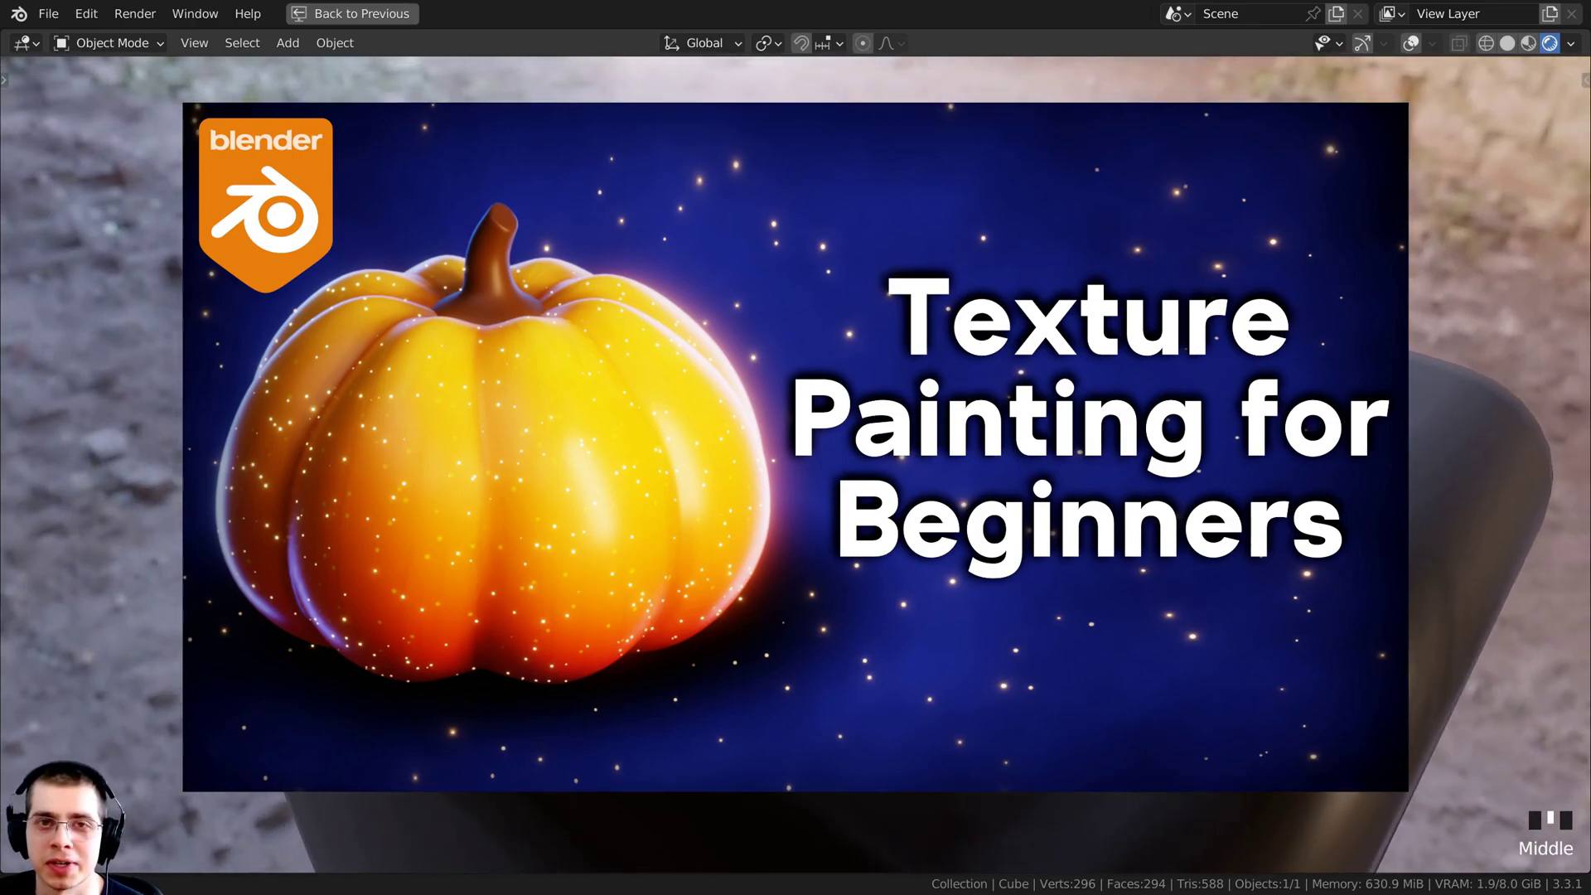
mouse_move(1028, 401)
middle_down()
mouse_move(1003, 401)
mouse_move(1018, 394)
middle_up()
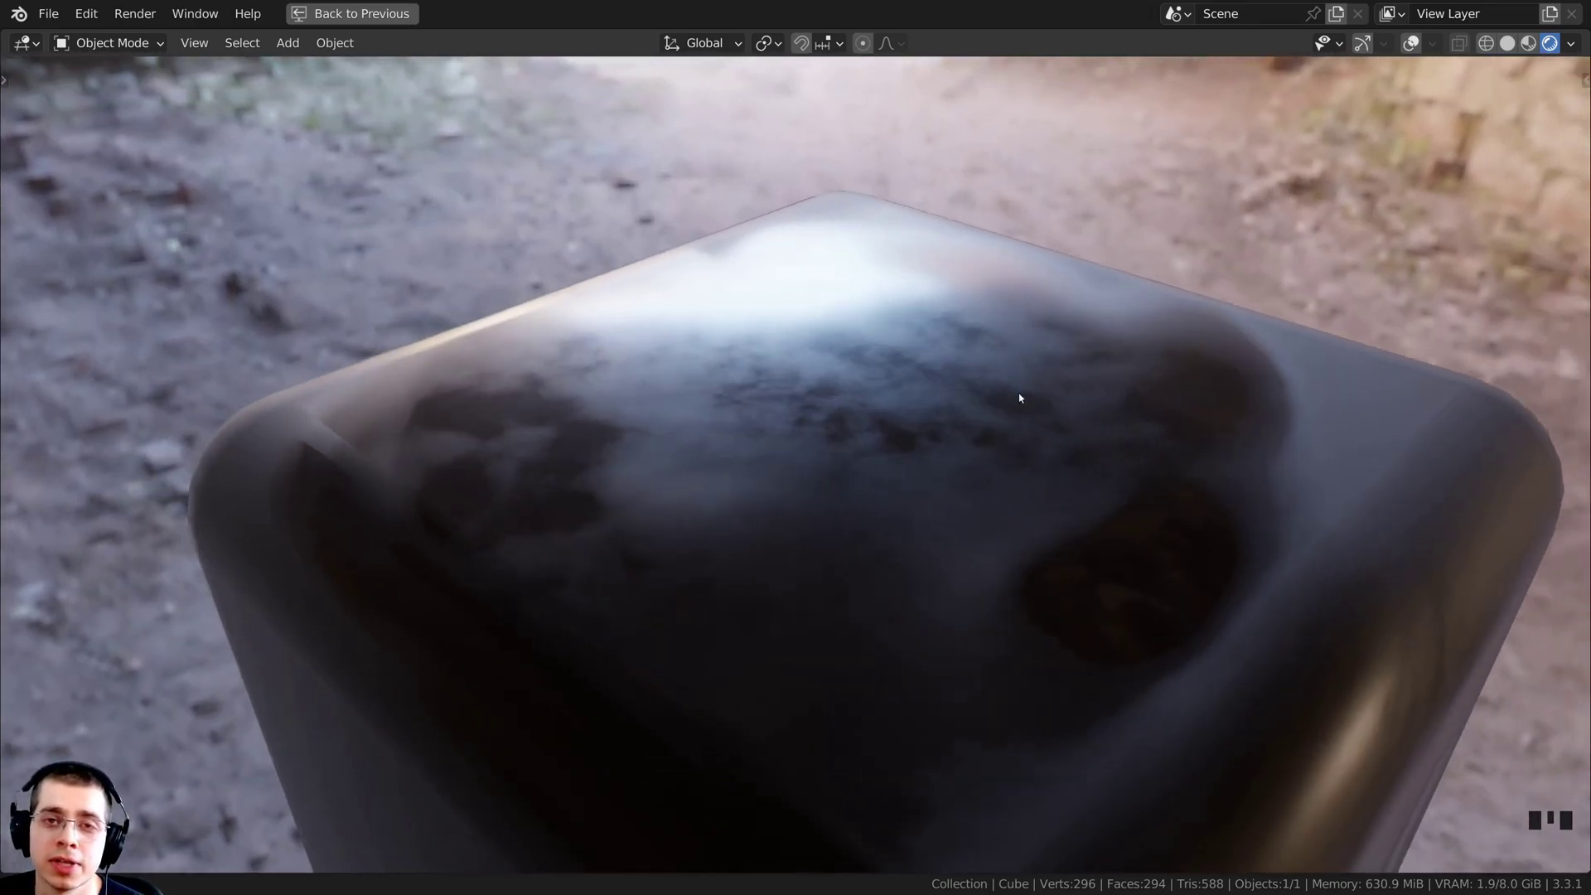